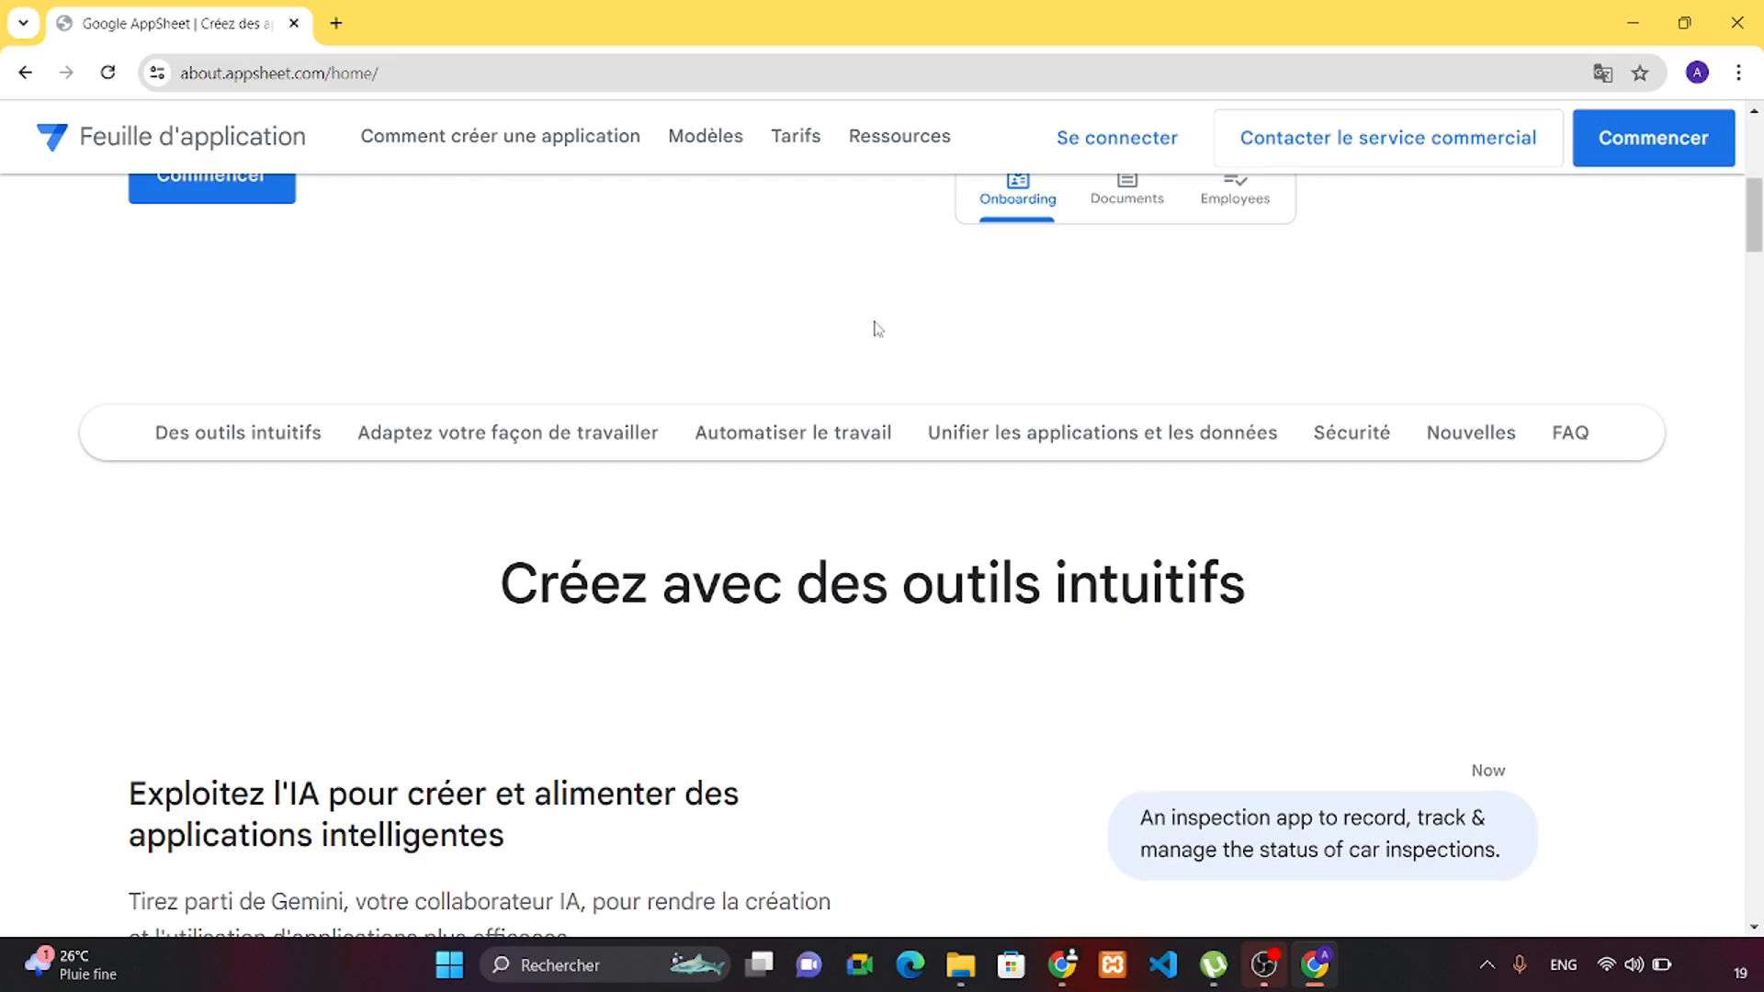
# Look through the AppSheet home page, from the intuitive tools and security sections to the FAQ, and return to its beginning.
pyautogui.scroll(-3, 873, 331)
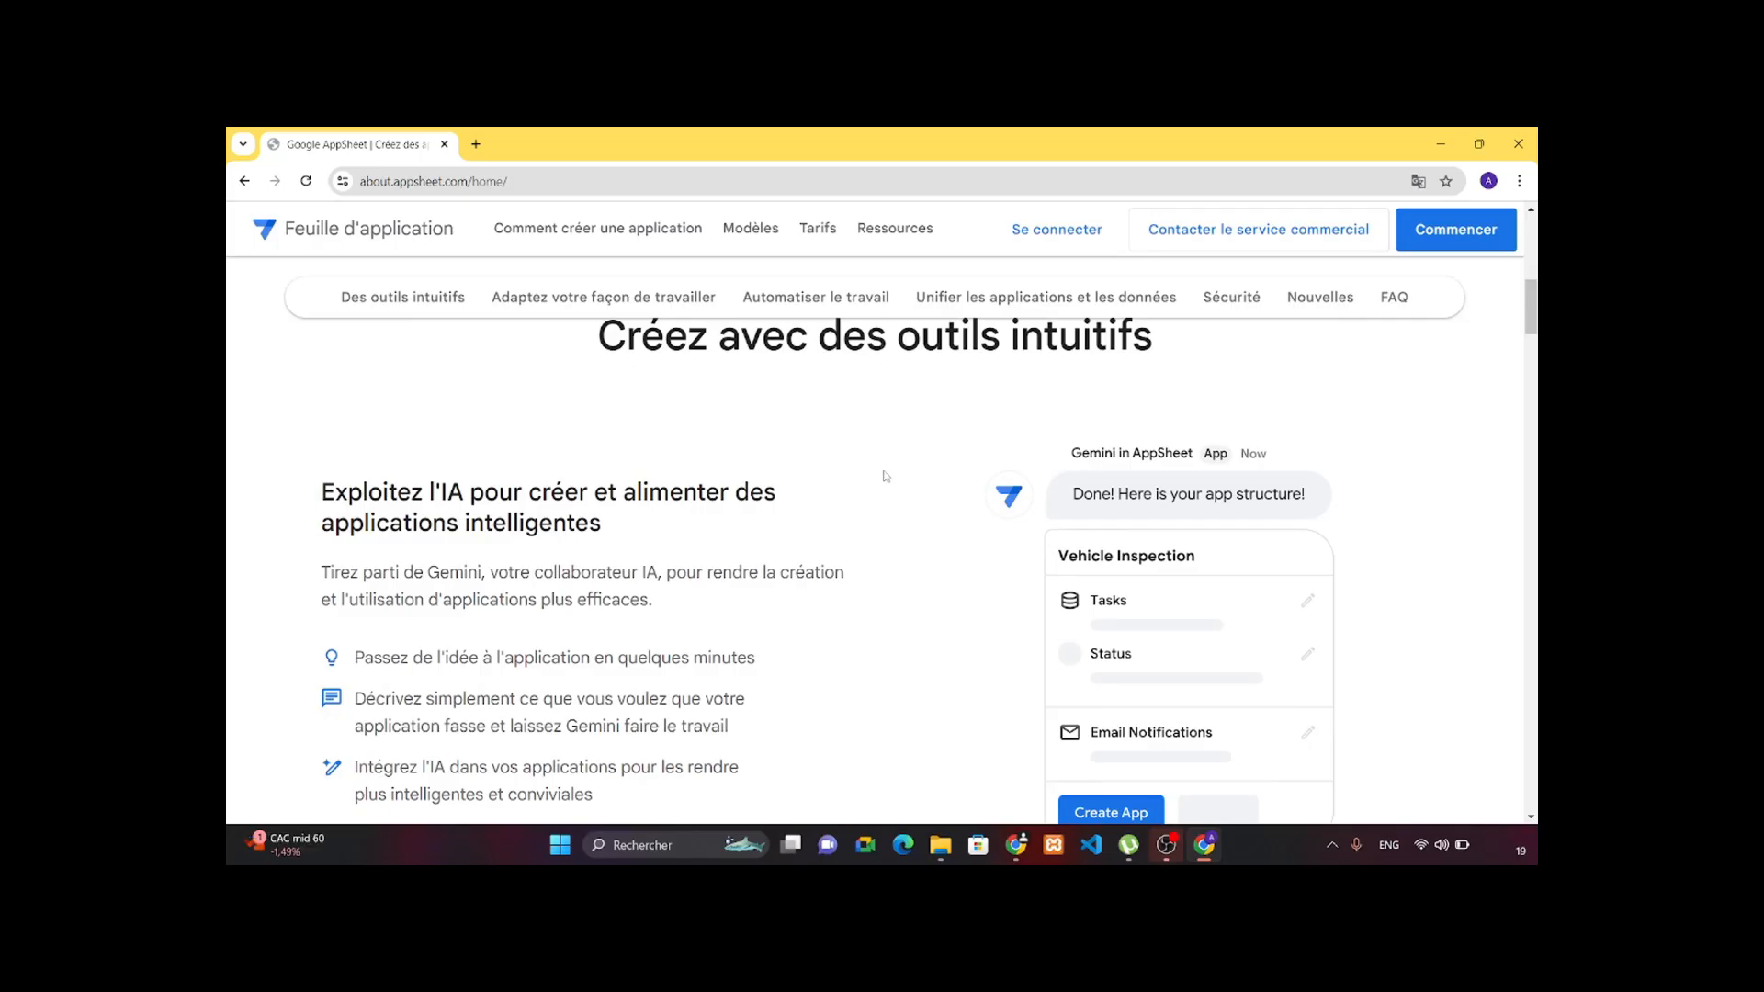
pyautogui.scroll(-3, 885, 476)
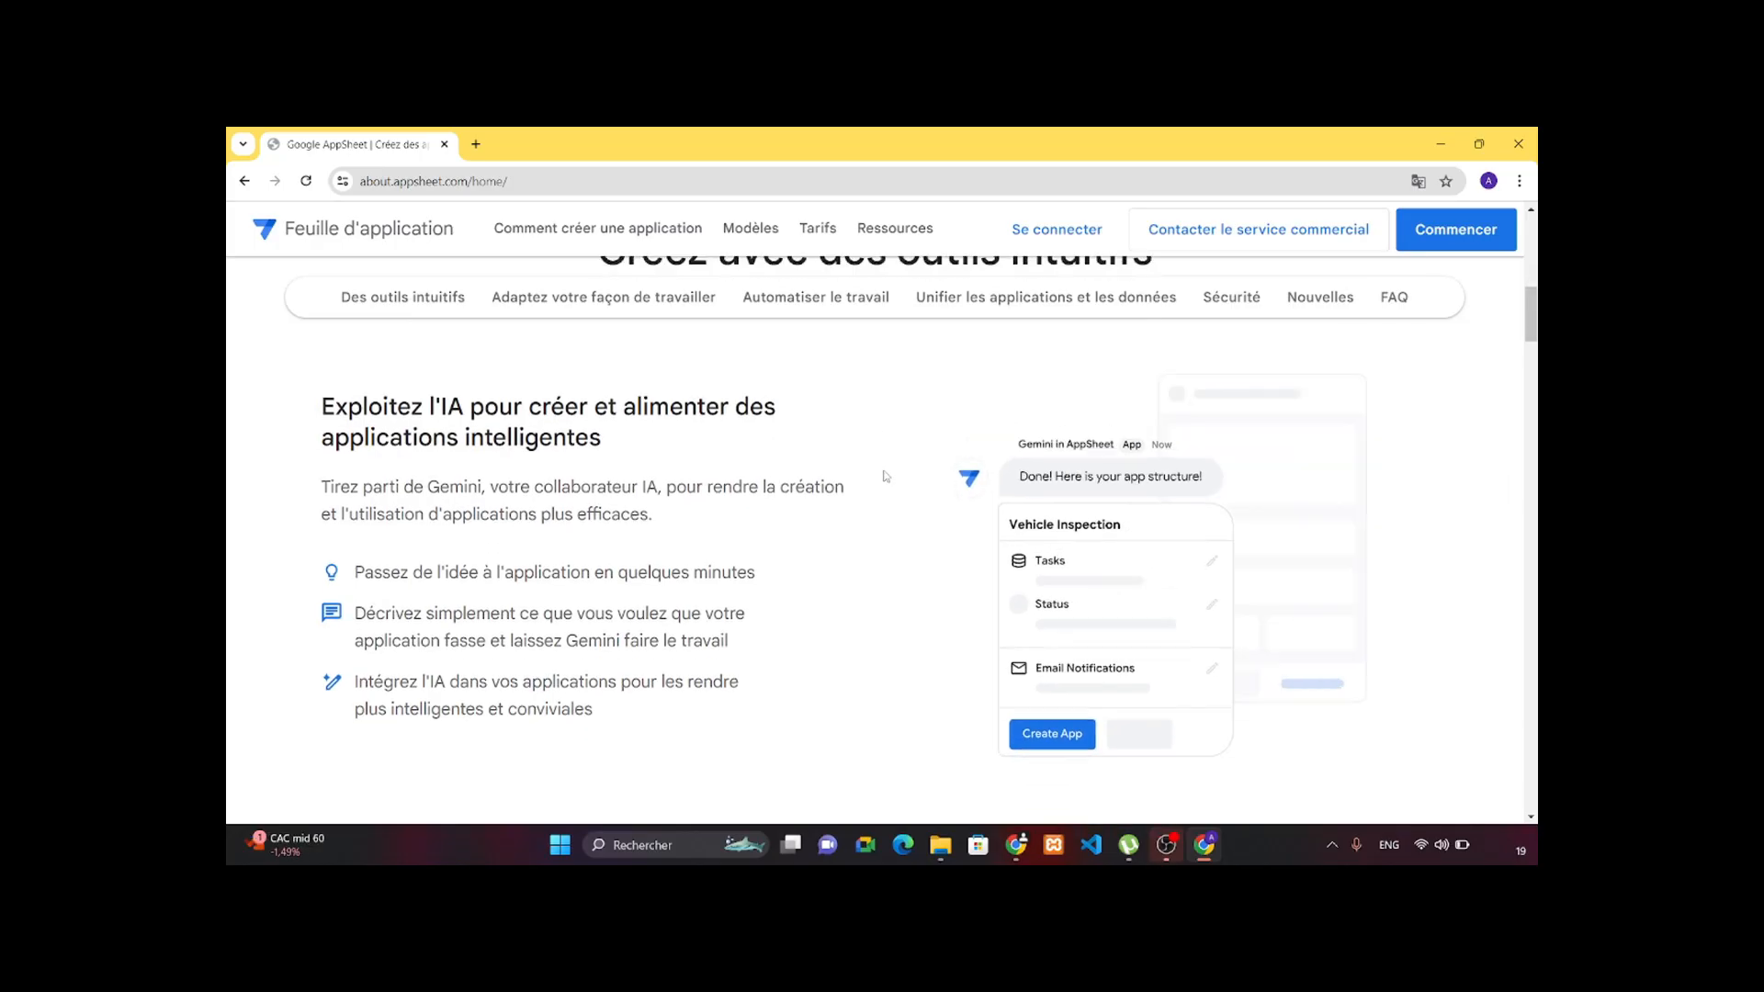
pyautogui.scroll(-4, 885, 476)
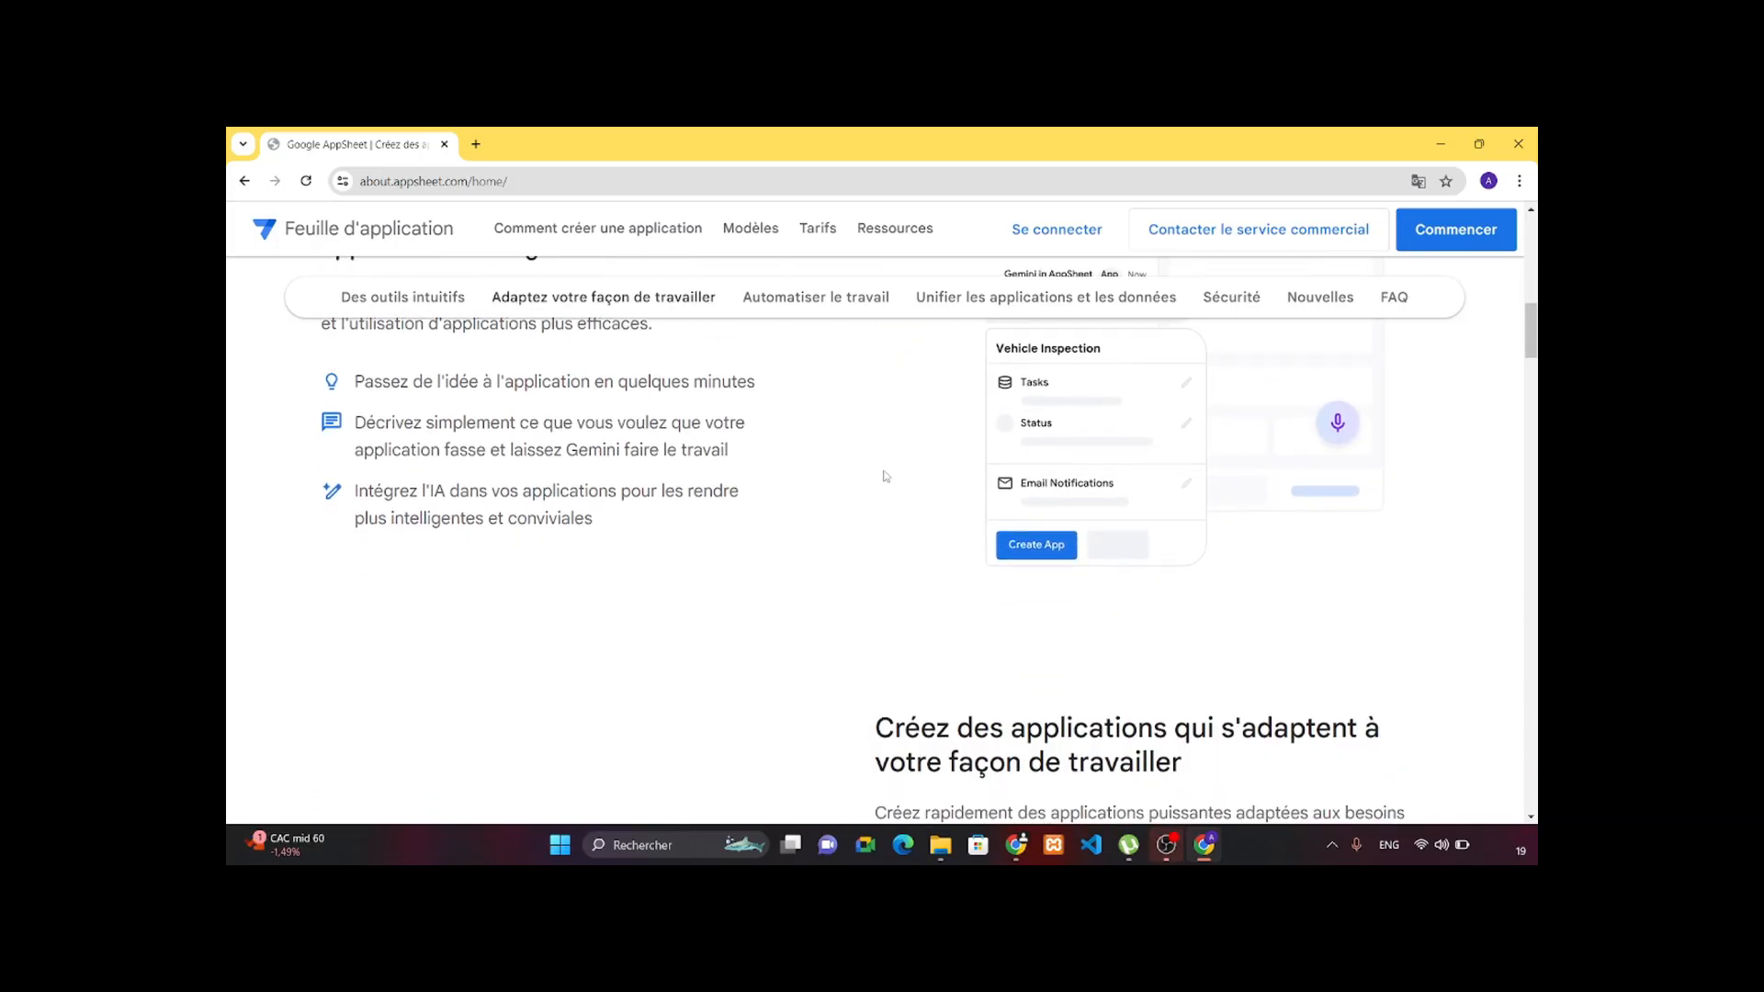
pyautogui.scroll(-2, 885, 476)
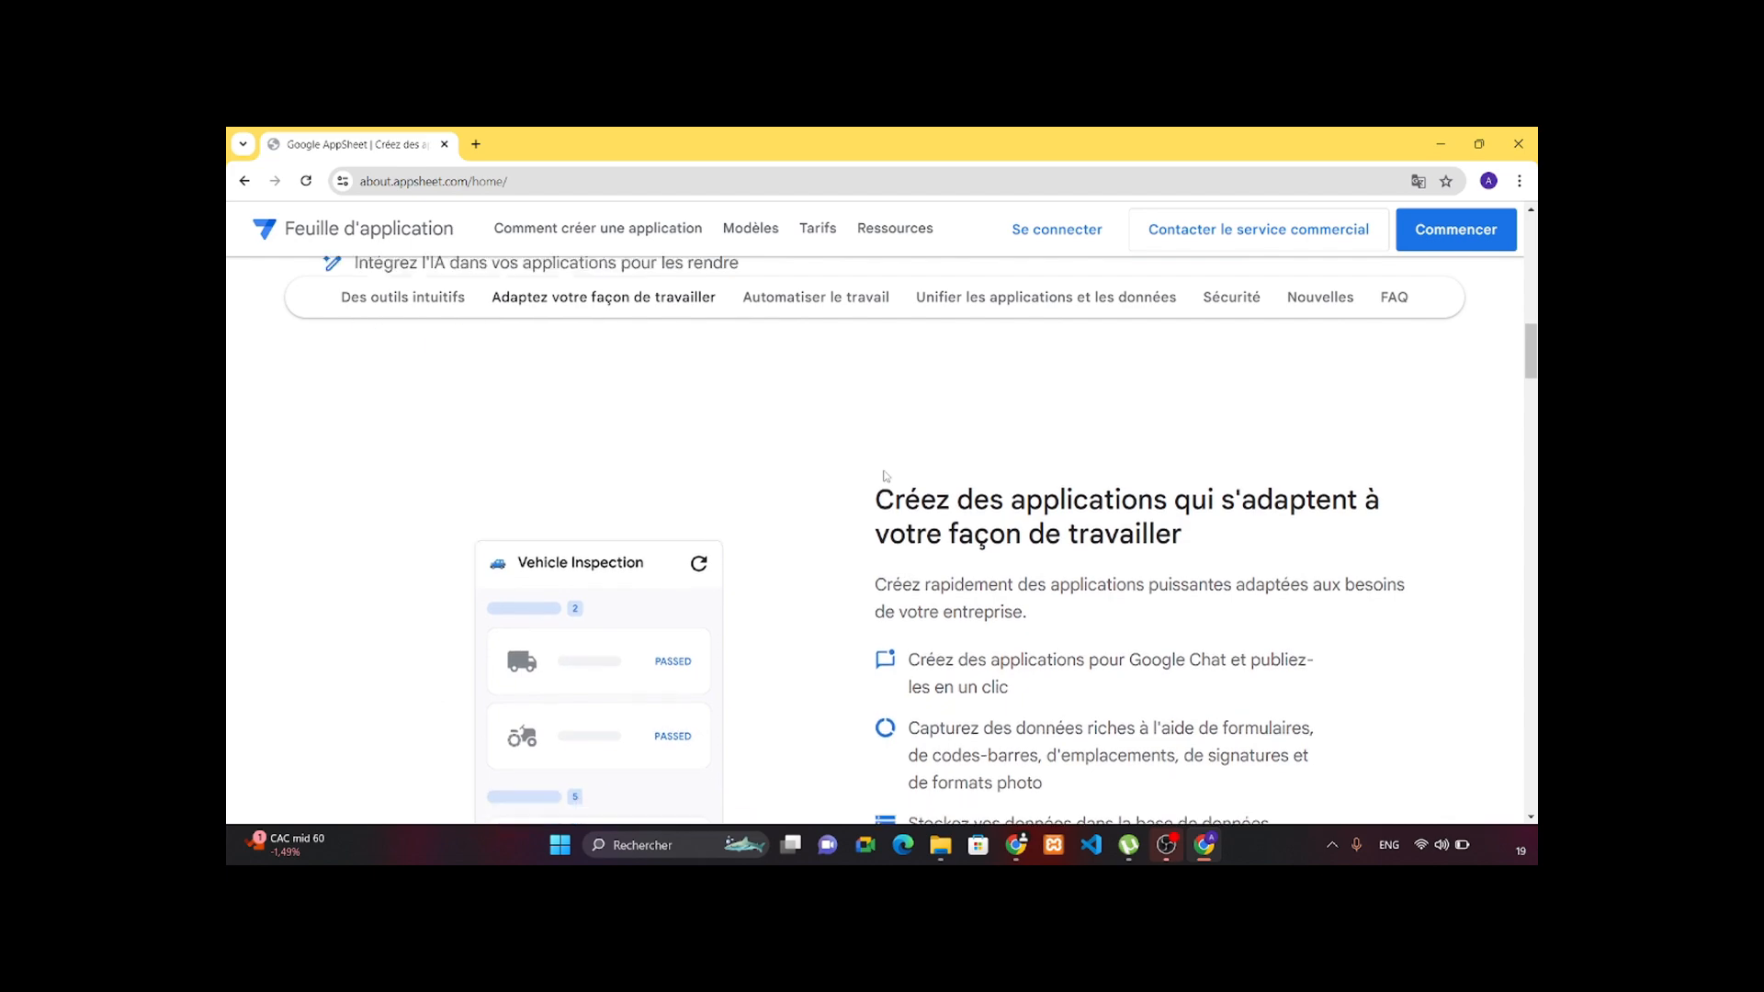
pyautogui.scroll(-4, 885, 476)
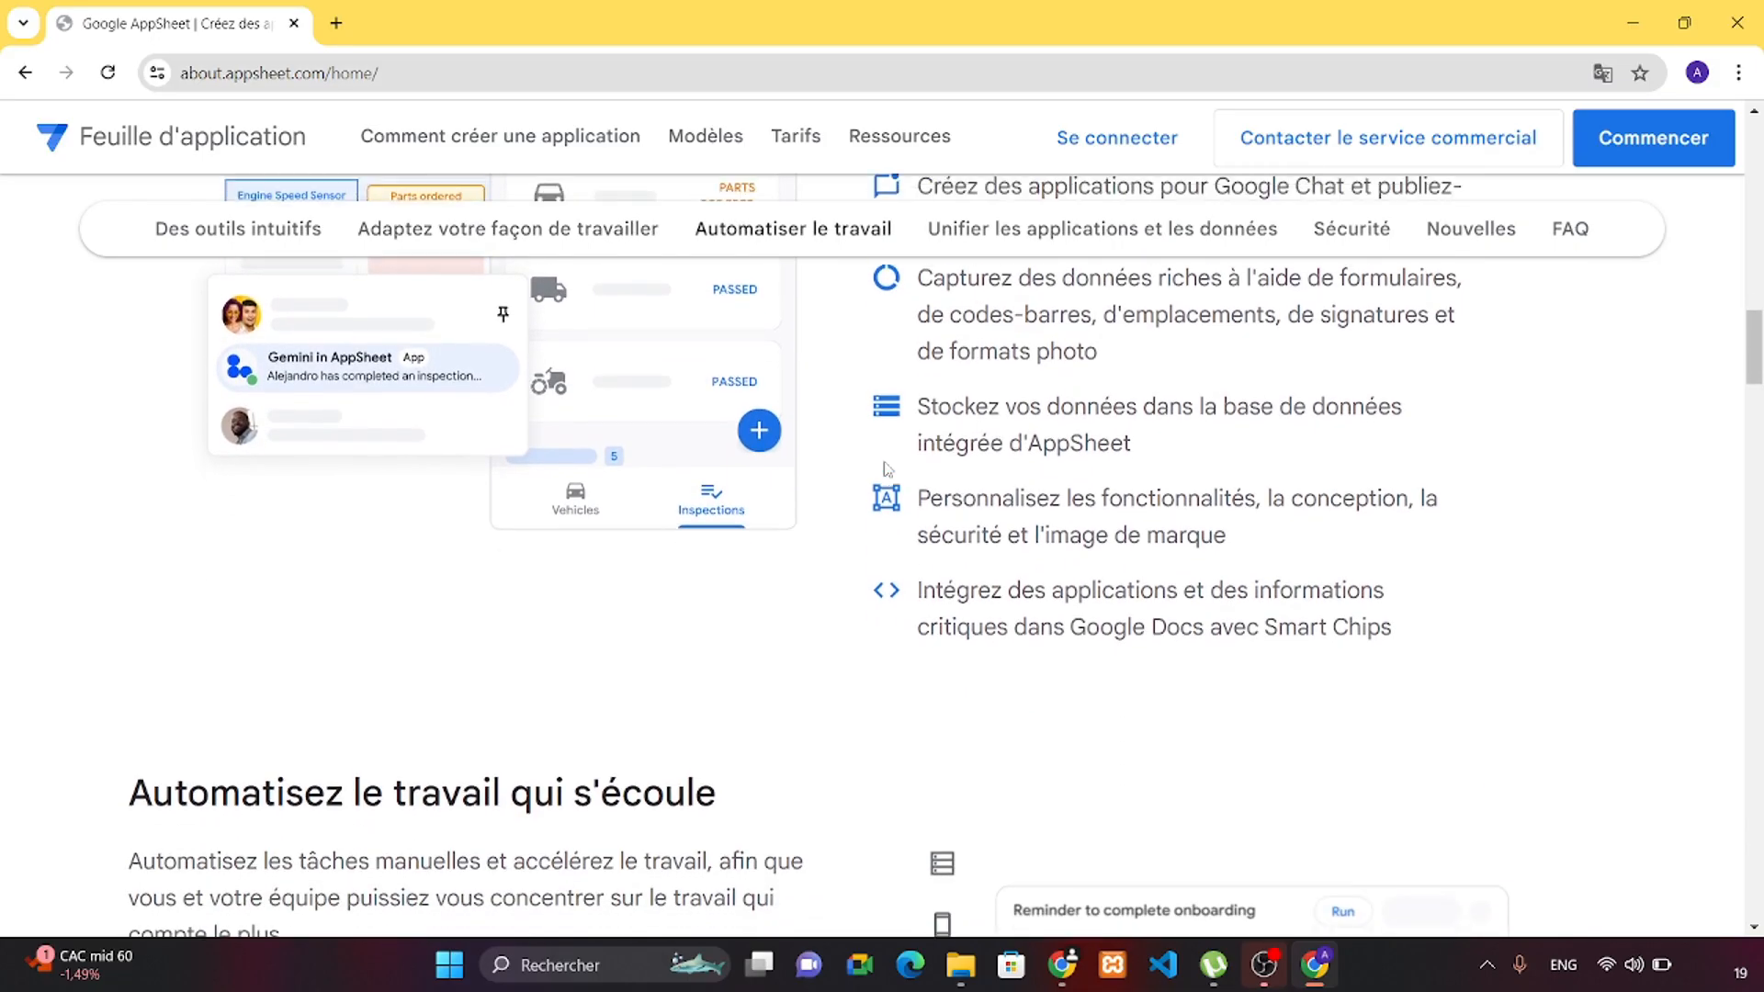
pyautogui.scroll(-3, 886, 469)
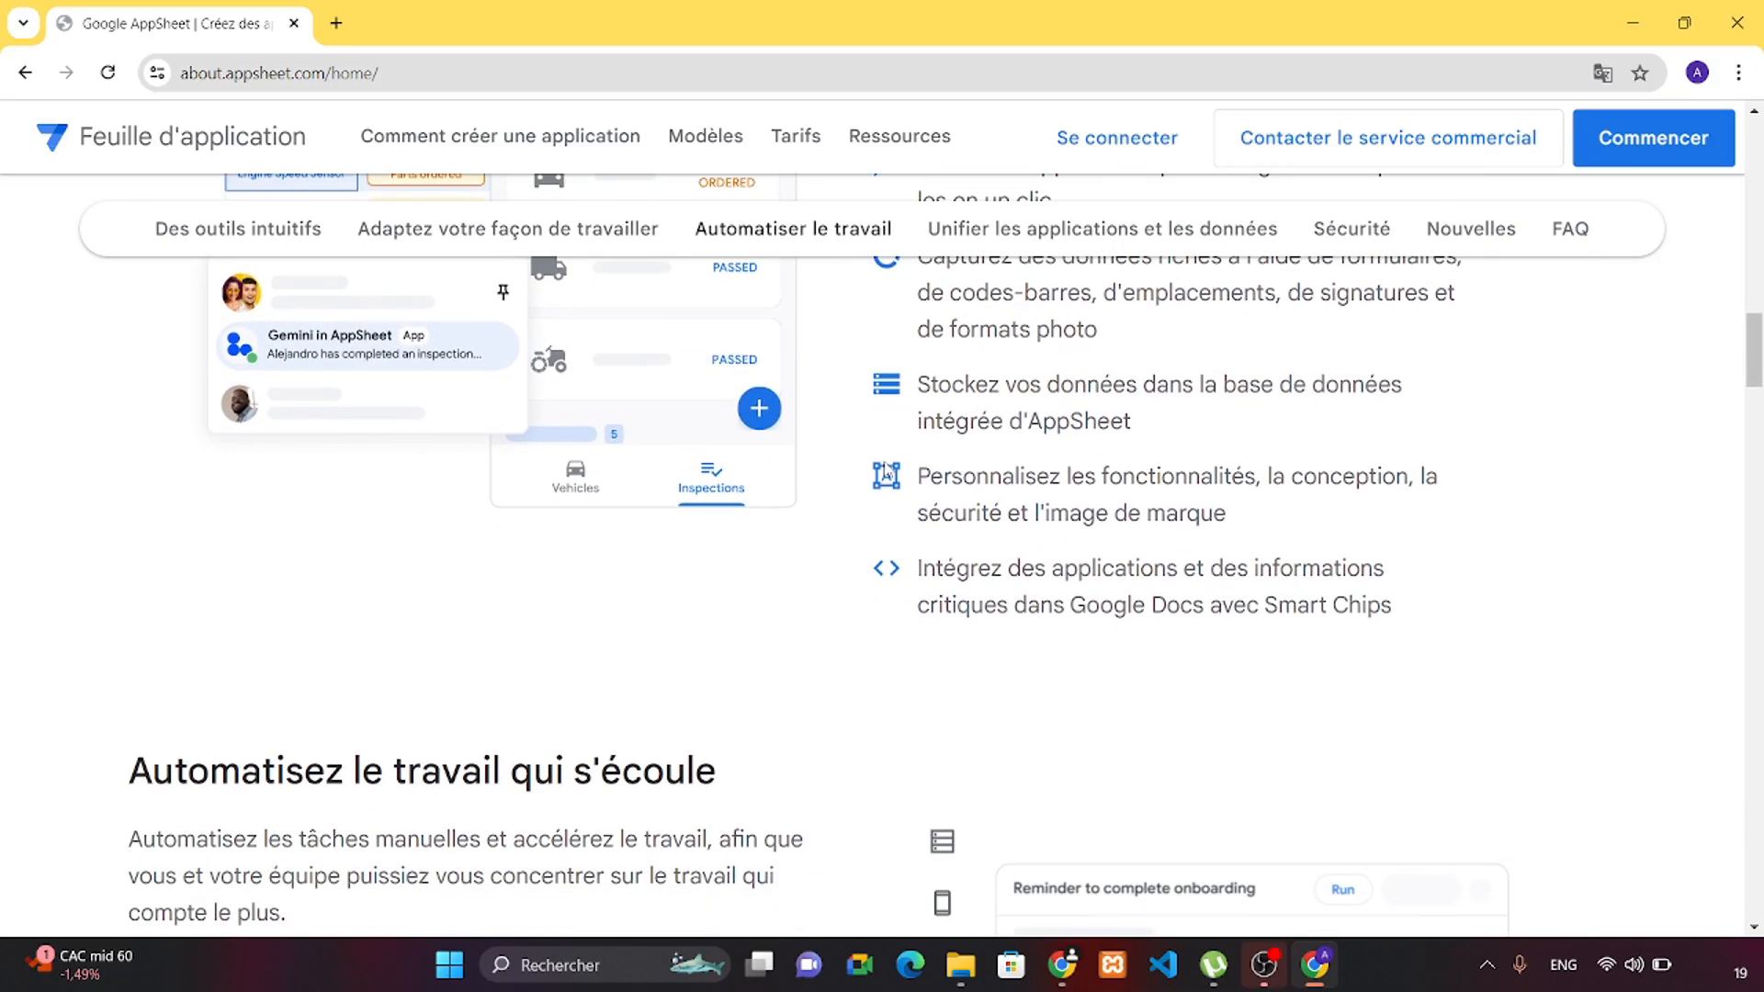
pyautogui.scroll(-2, 886, 469)
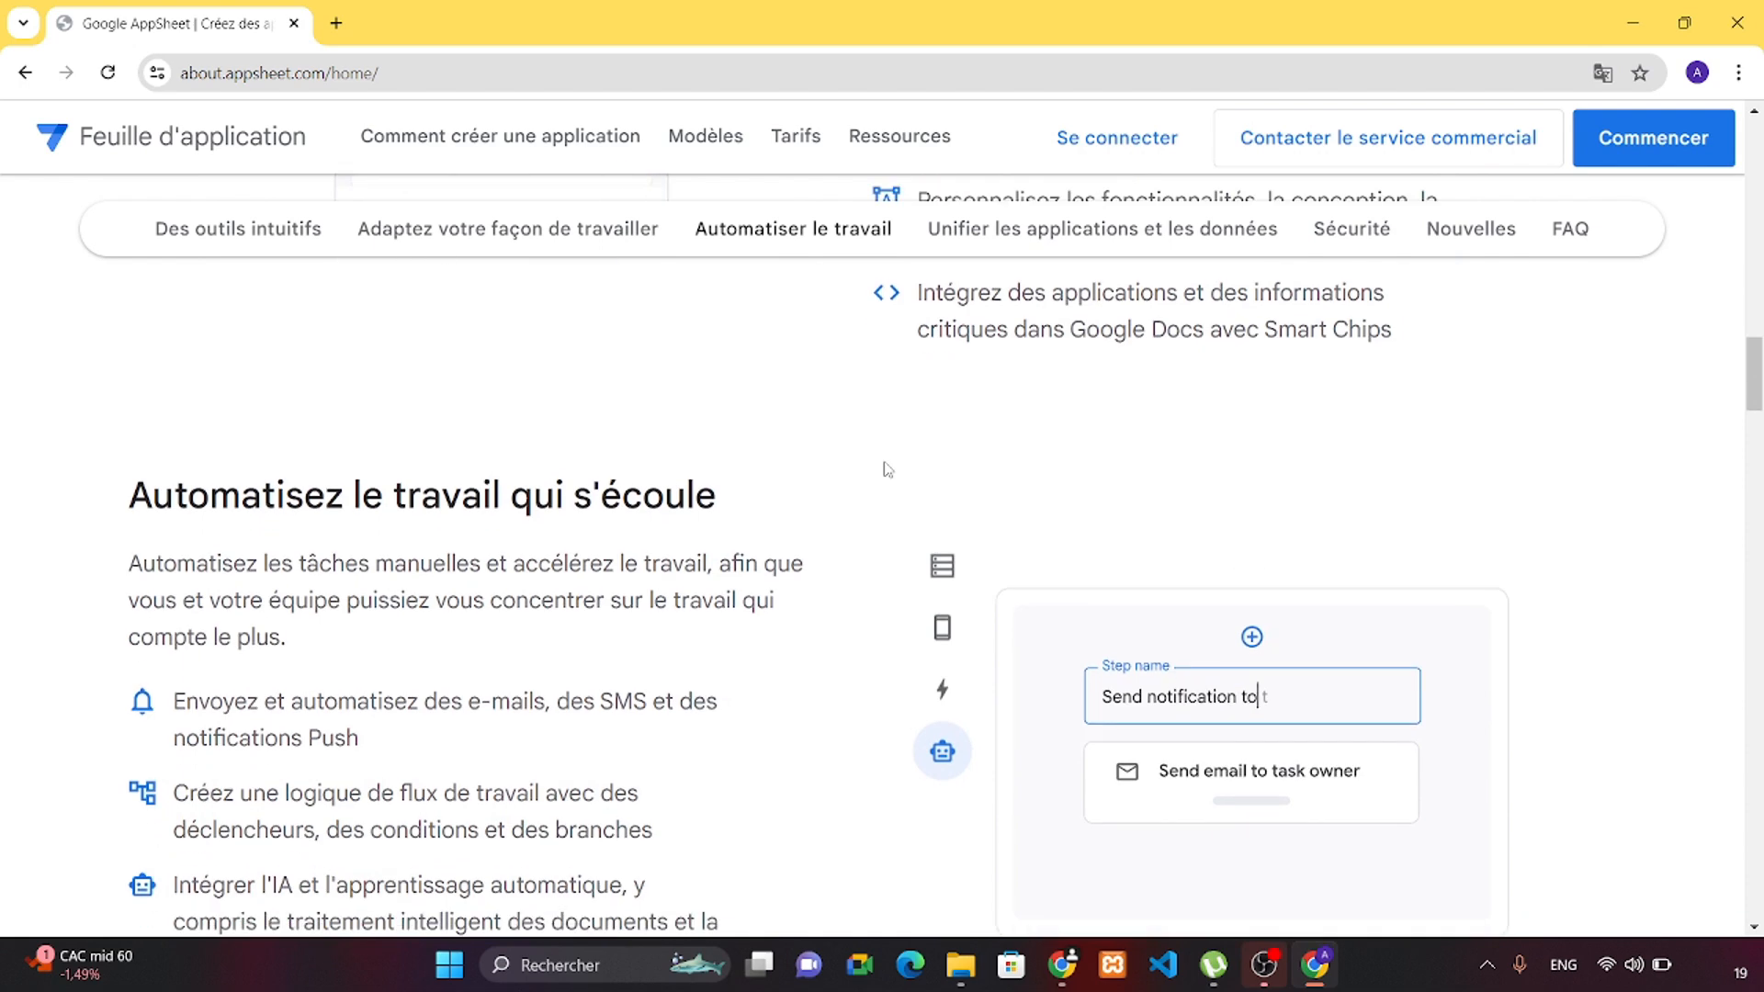
pyautogui.scroll(-3, 887, 469)
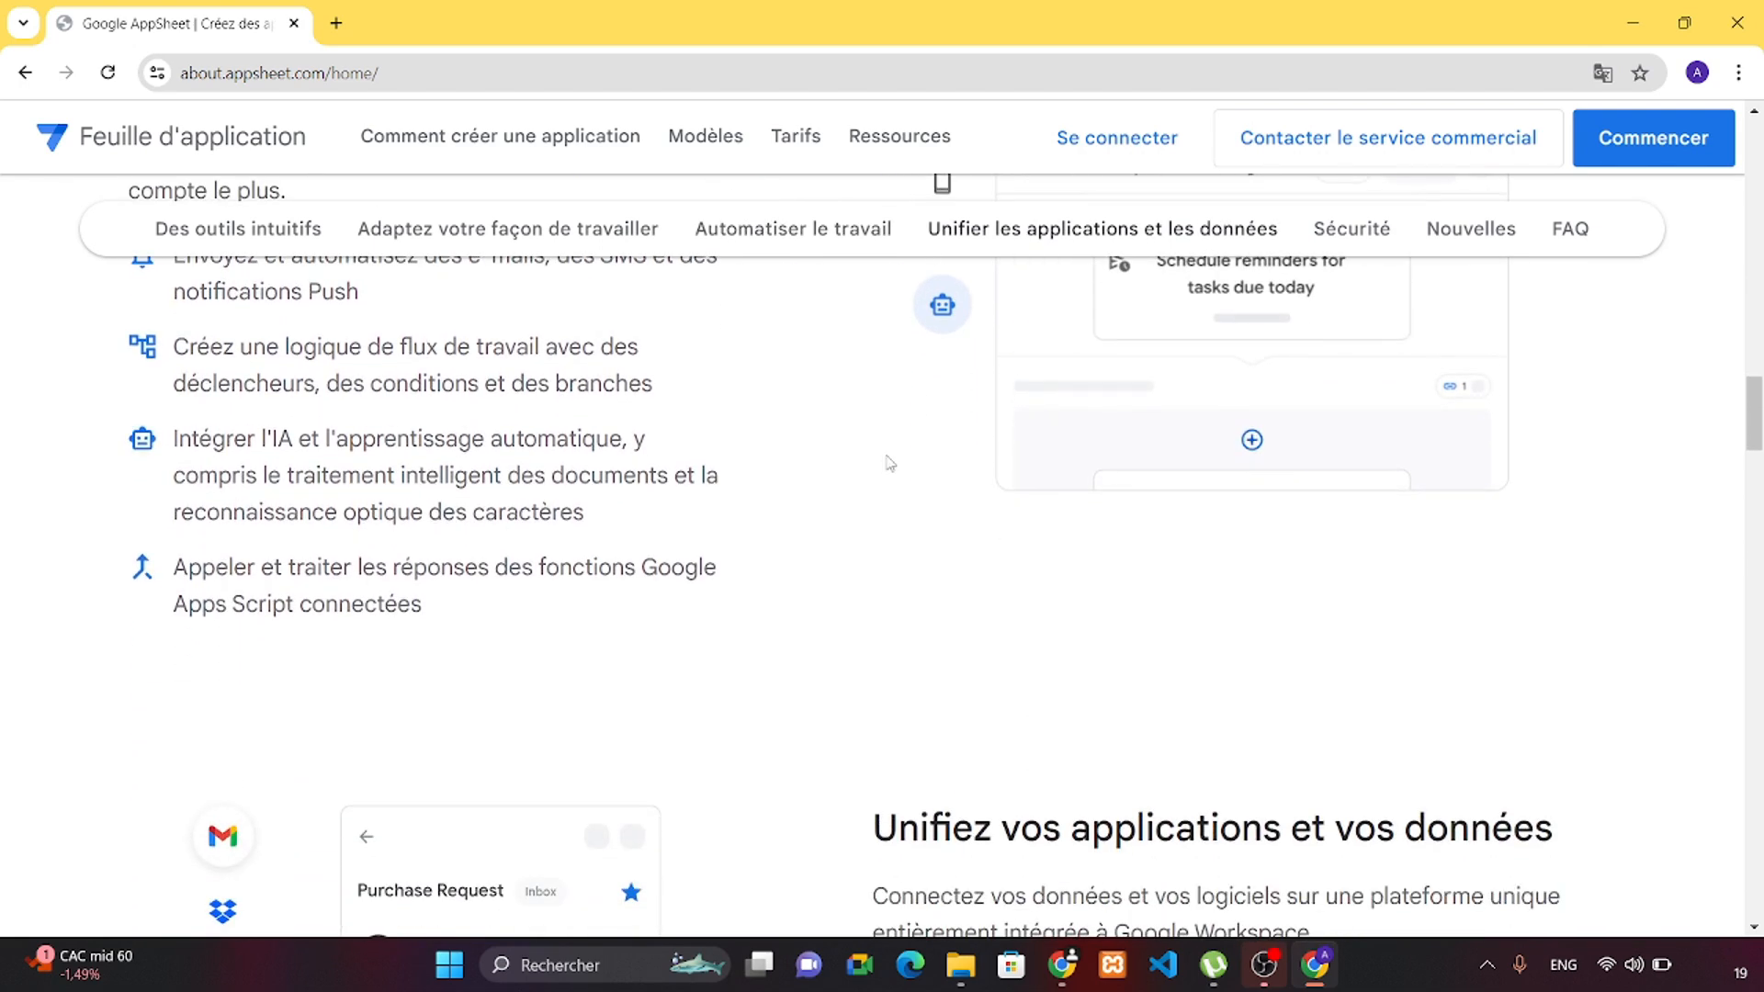
pyautogui.scroll(-6, 889, 462)
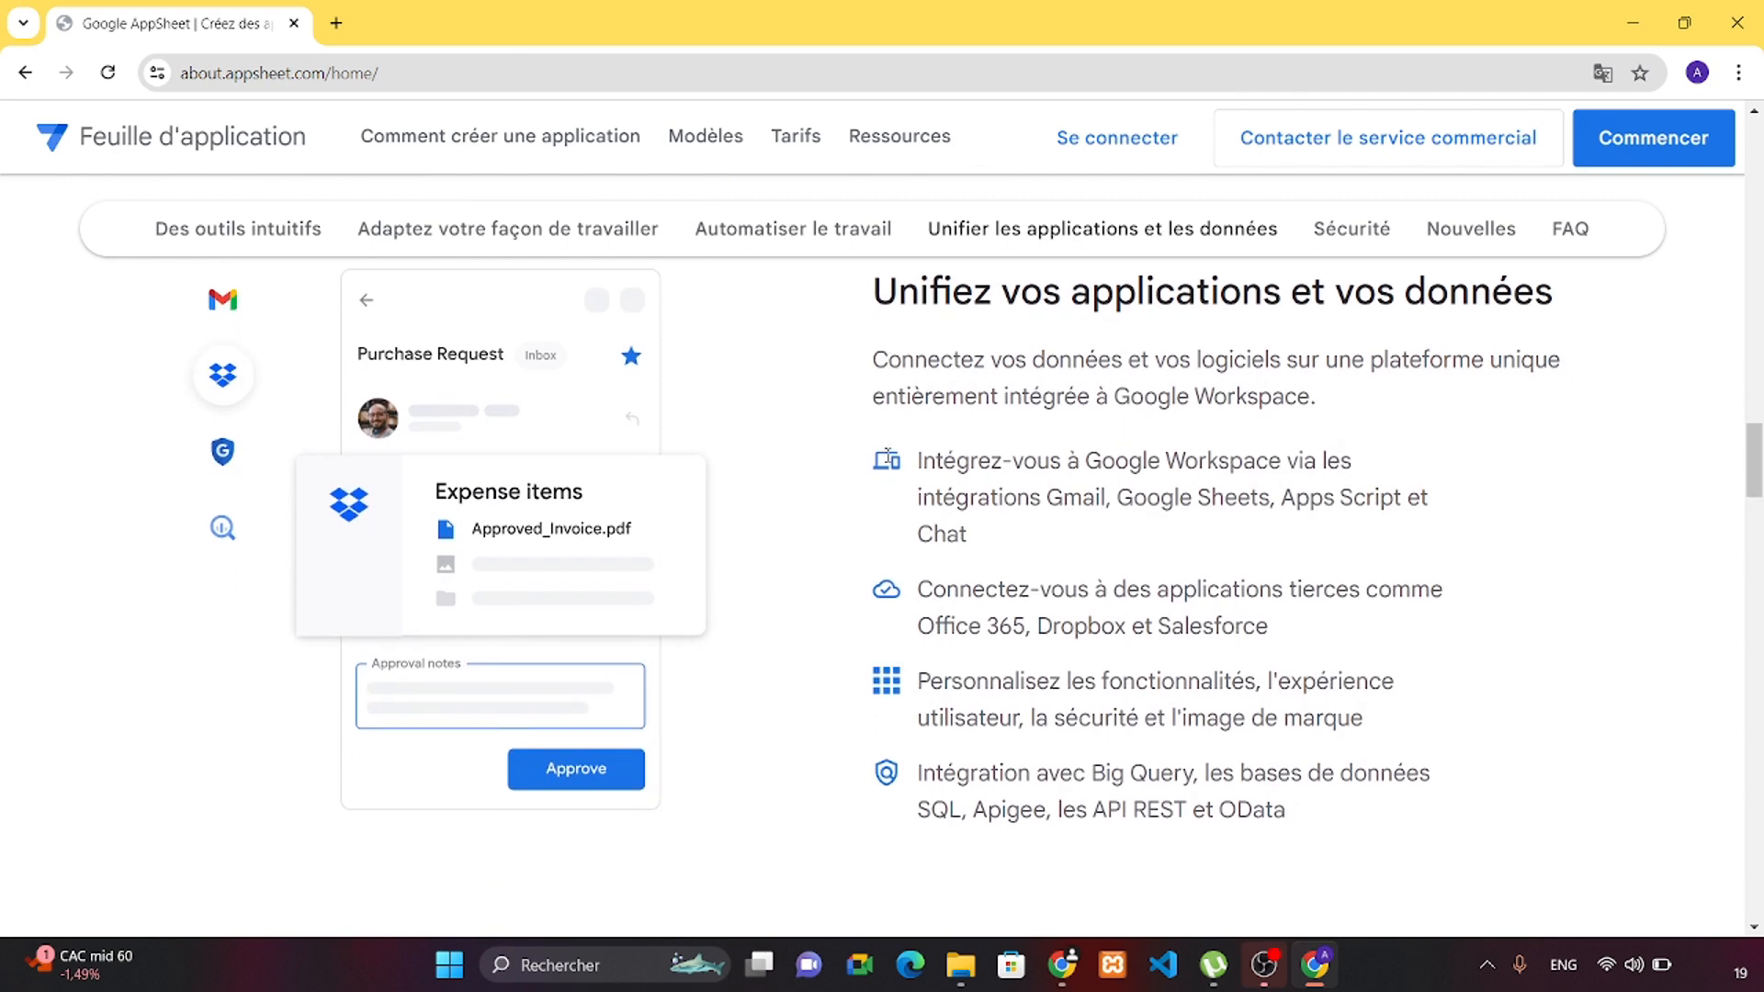
pyautogui.scroll(-5, 887, 455)
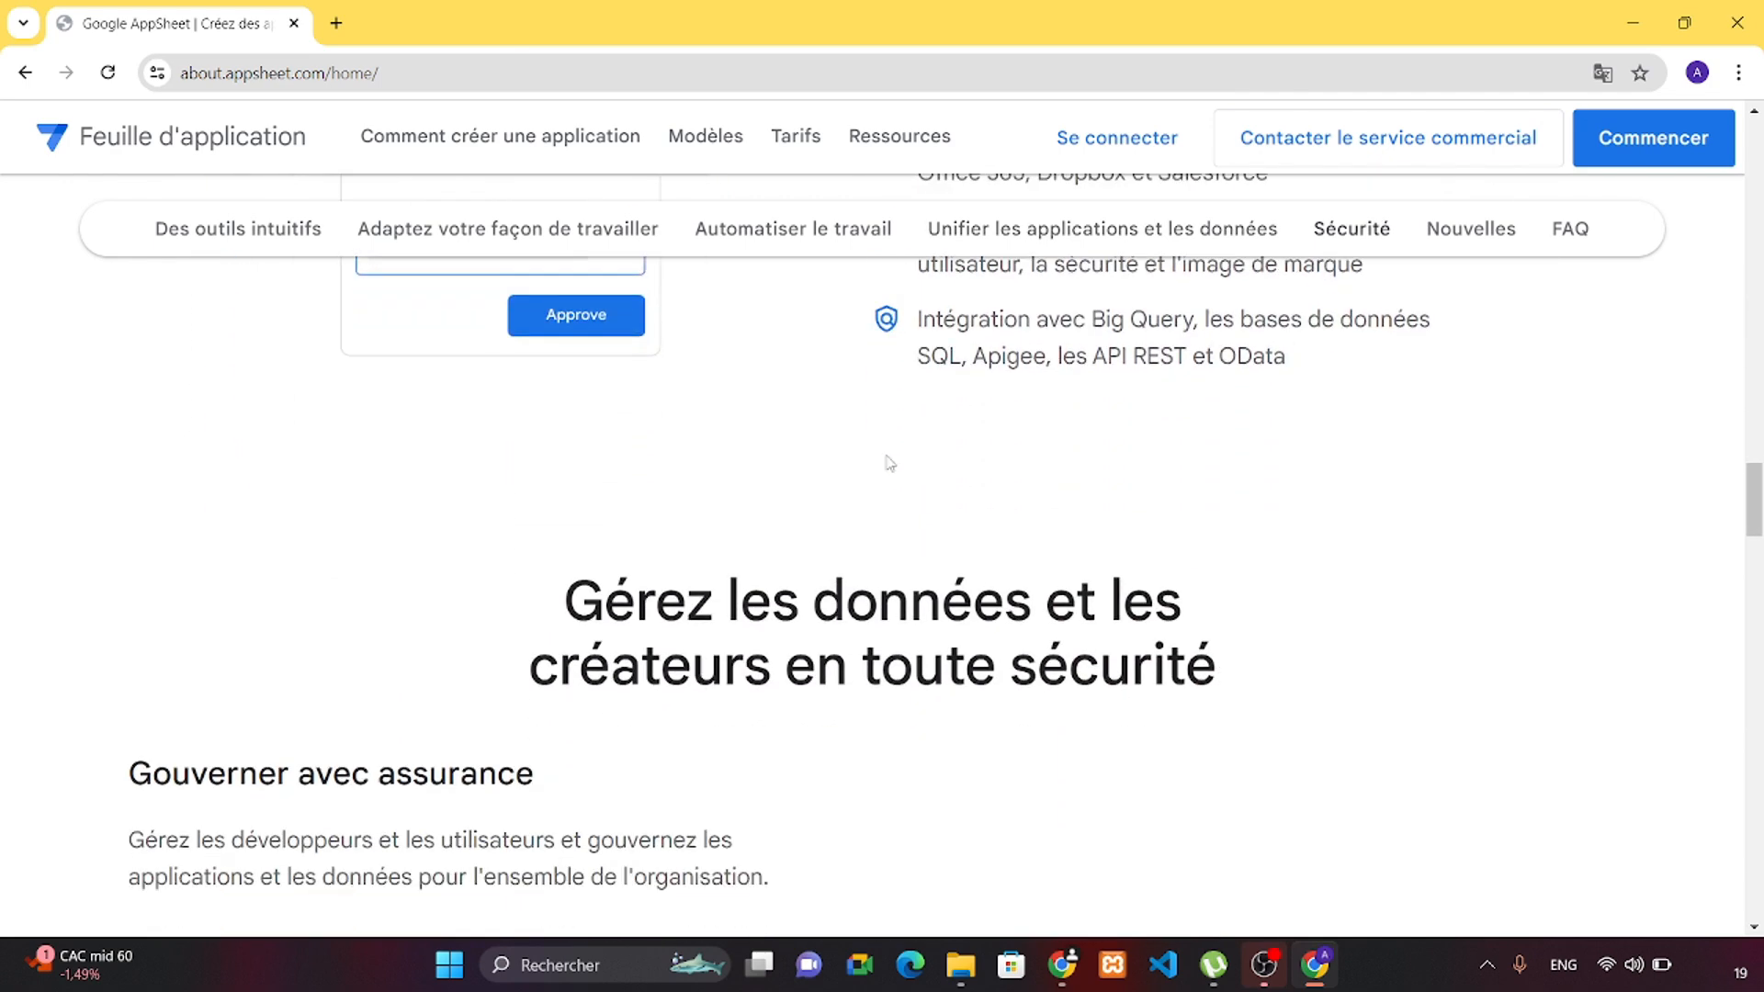
pyautogui.scroll(-7, 887, 461)
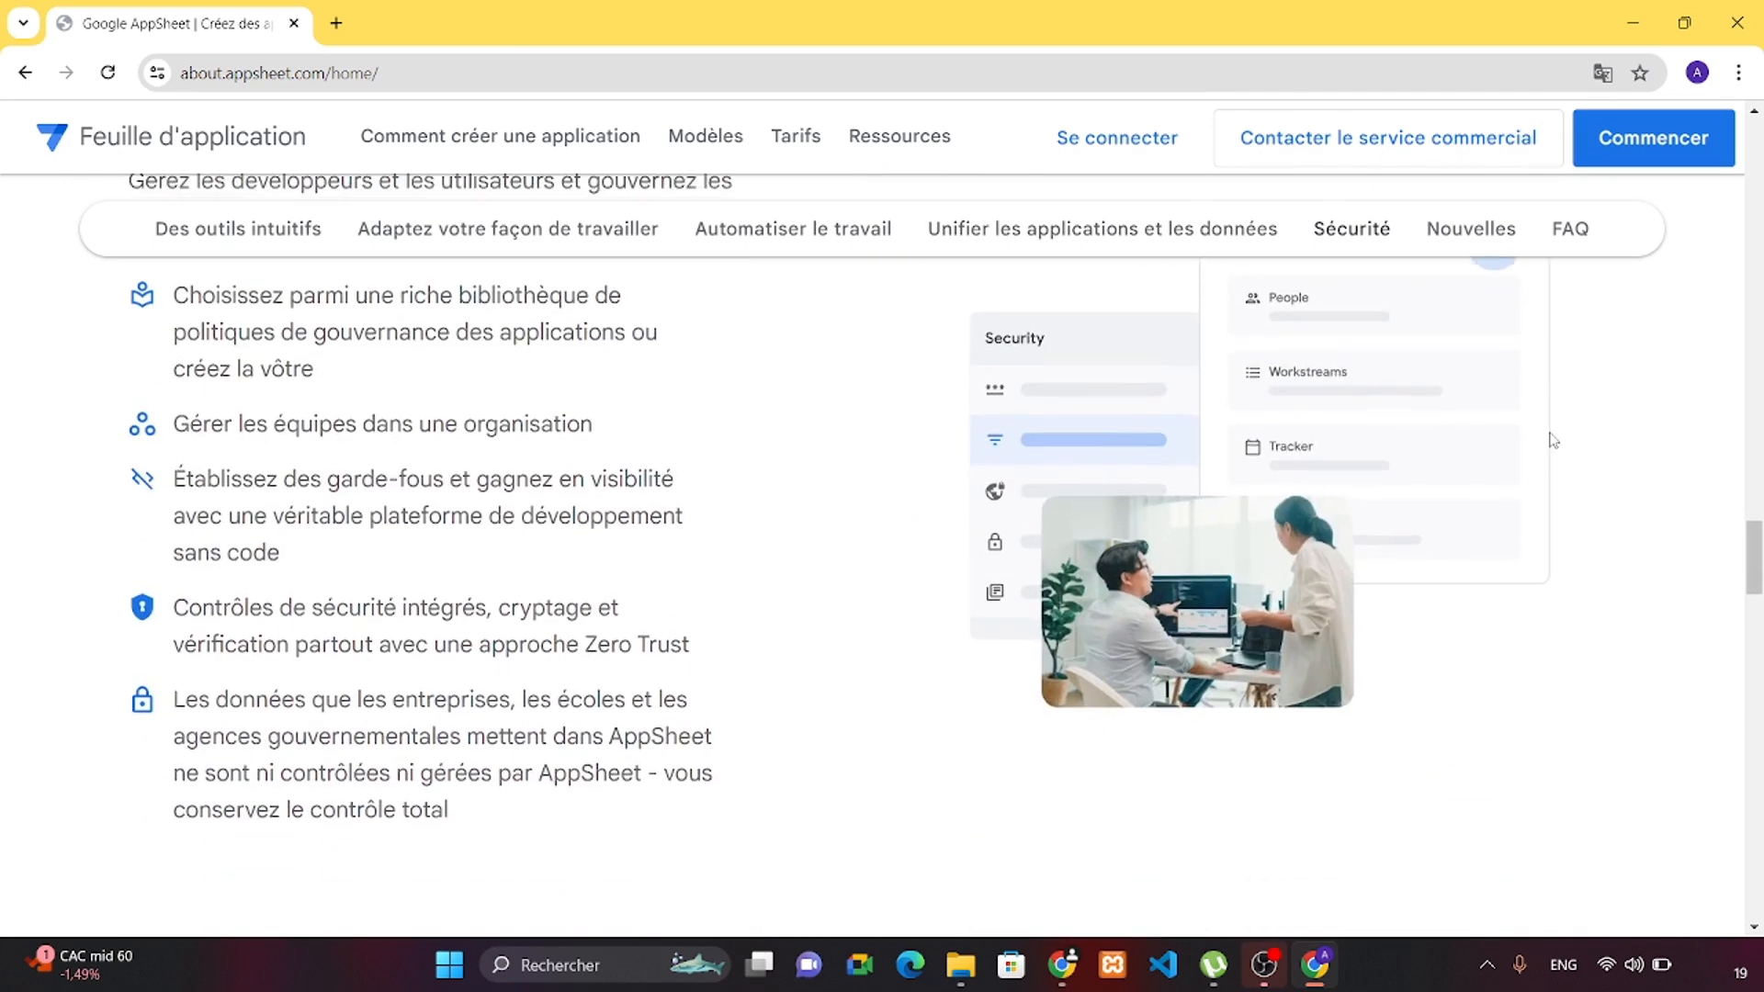
pyautogui.scroll(-2, 1552, 441)
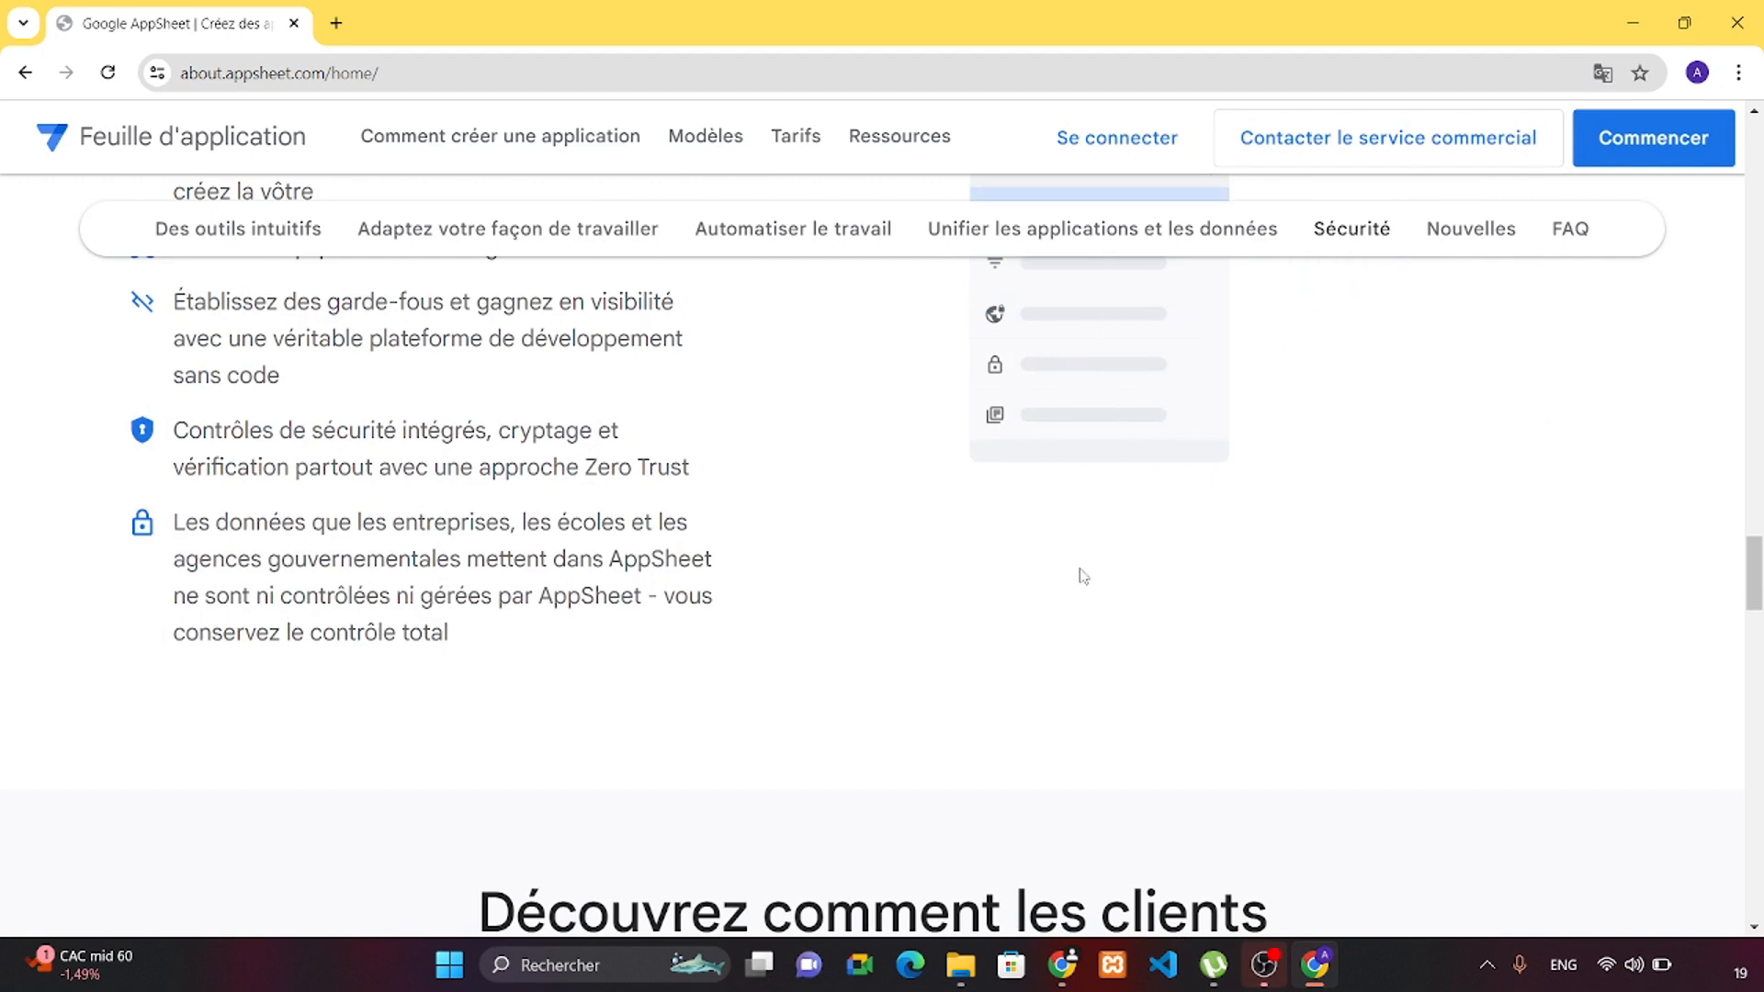
pyautogui.scroll(-5, 1082, 576)
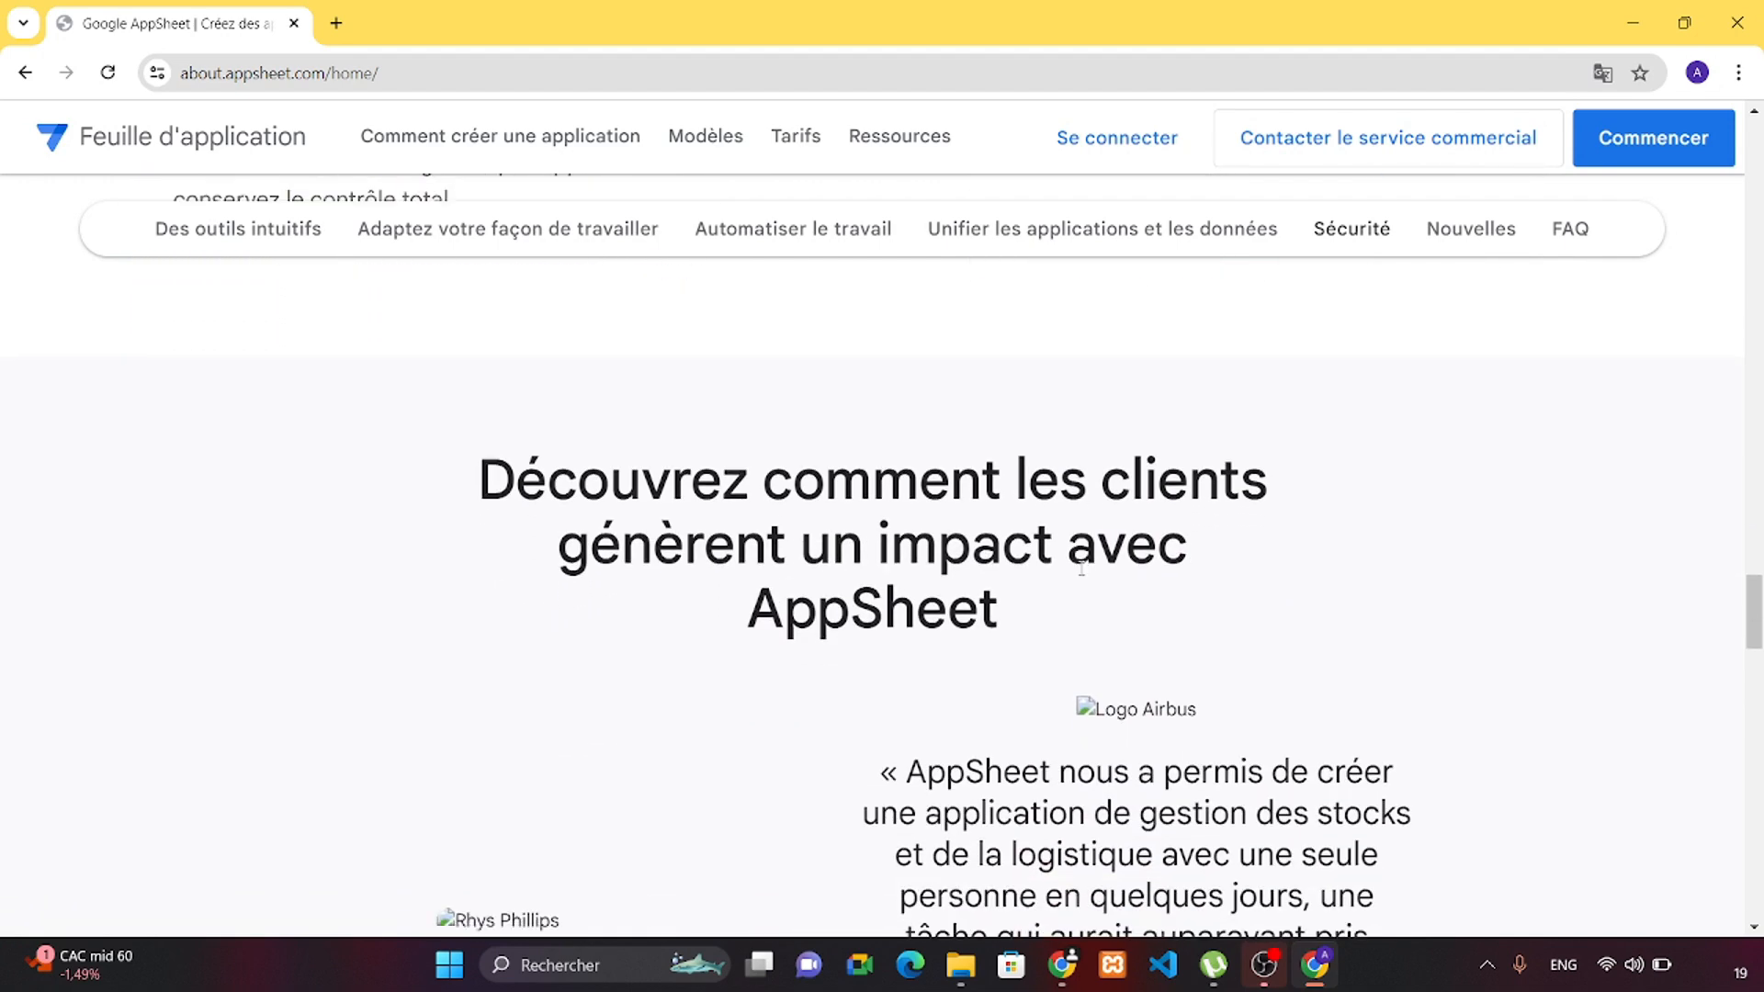
pyautogui.scroll(-1, 1082, 570)
pyautogui.scroll(-5, 1082, 576)
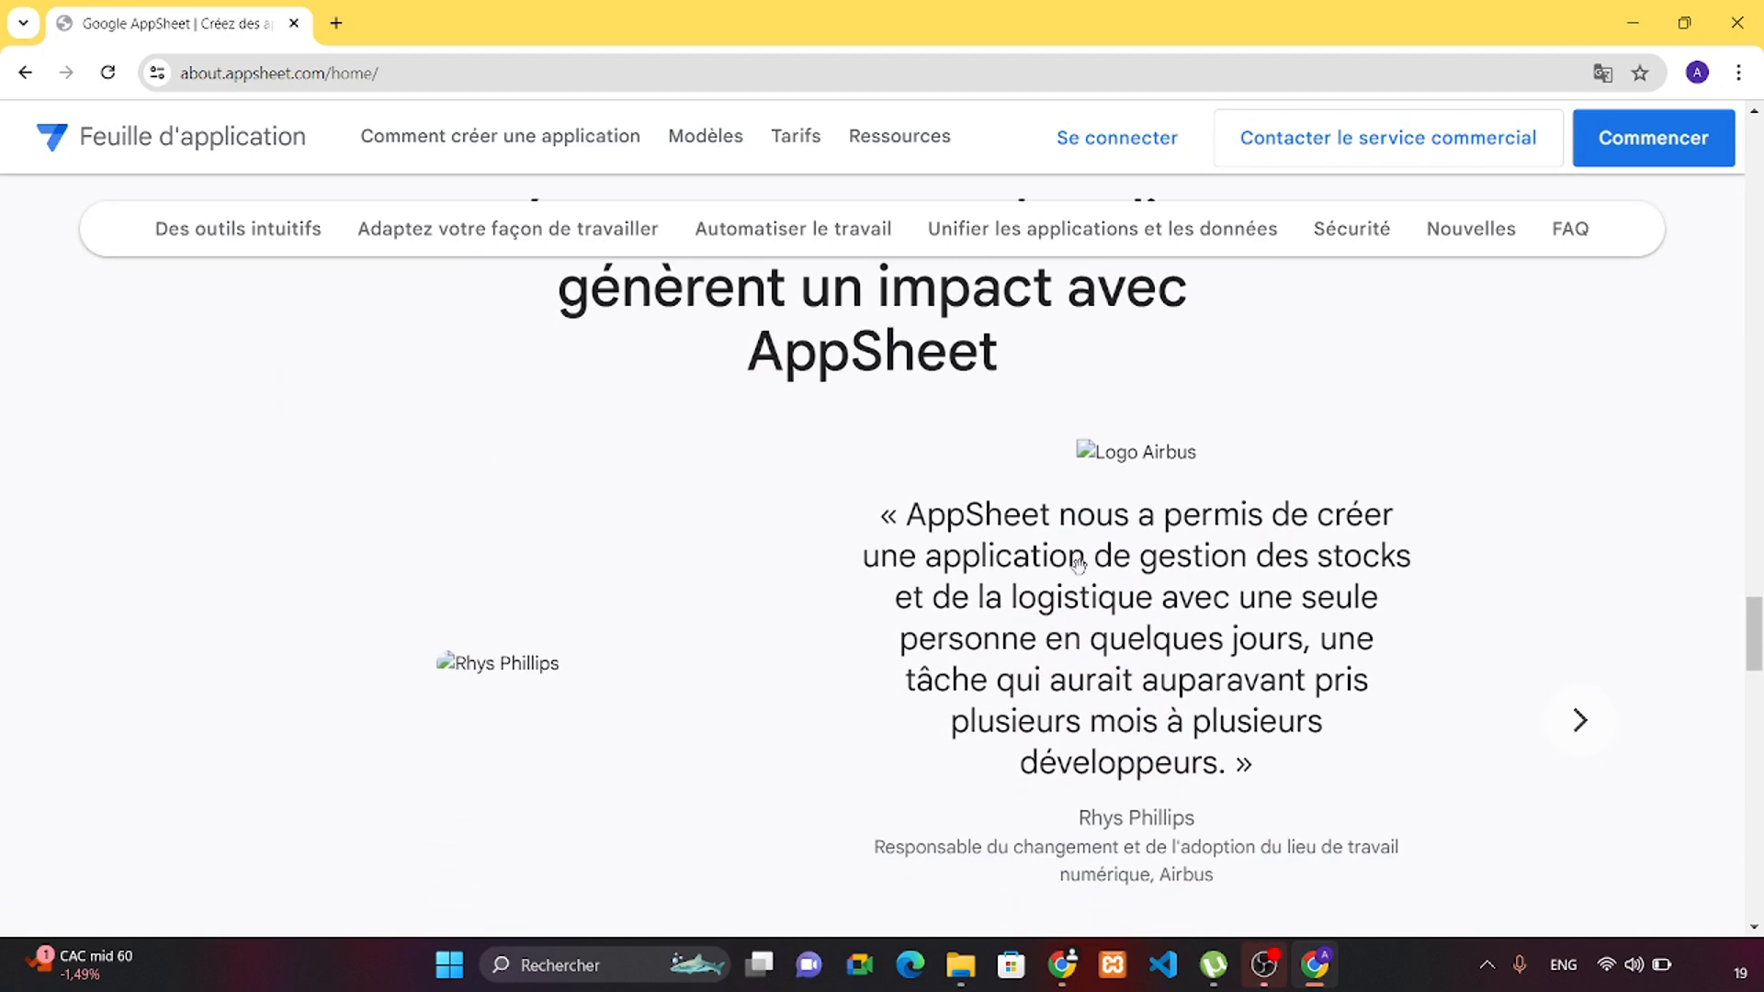
pyautogui.scroll(-6, 1080, 564)
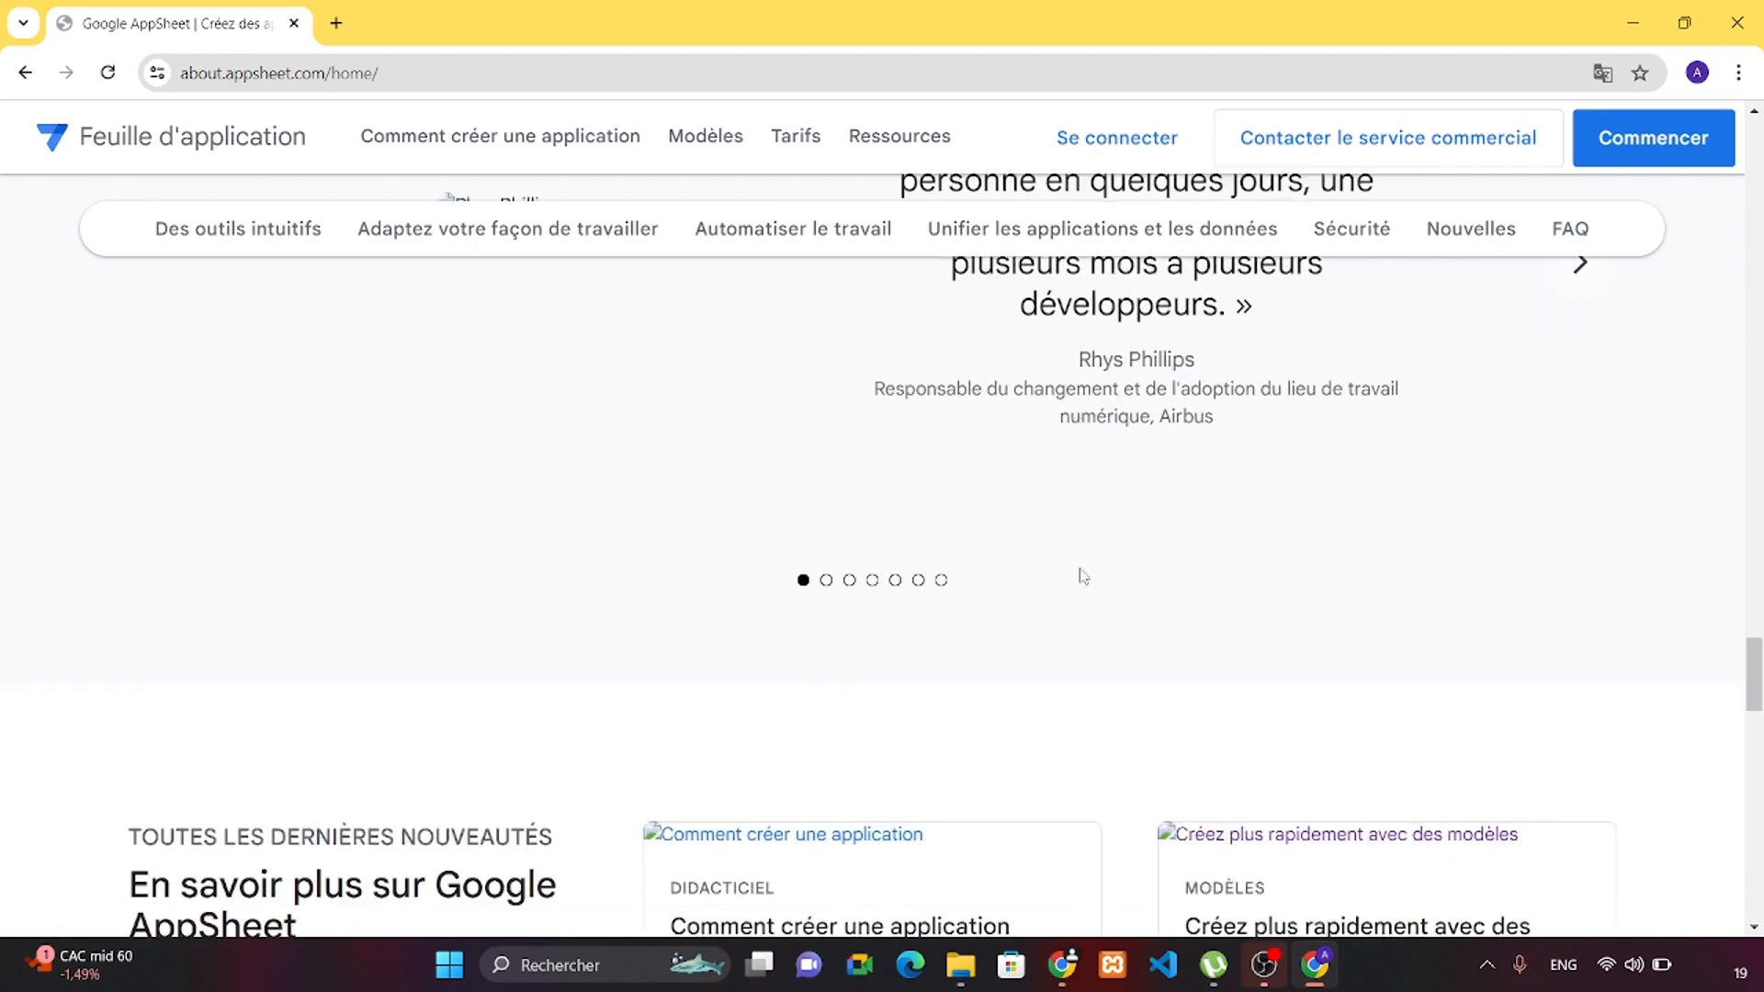
pyautogui.scroll(-4, 1082, 576)
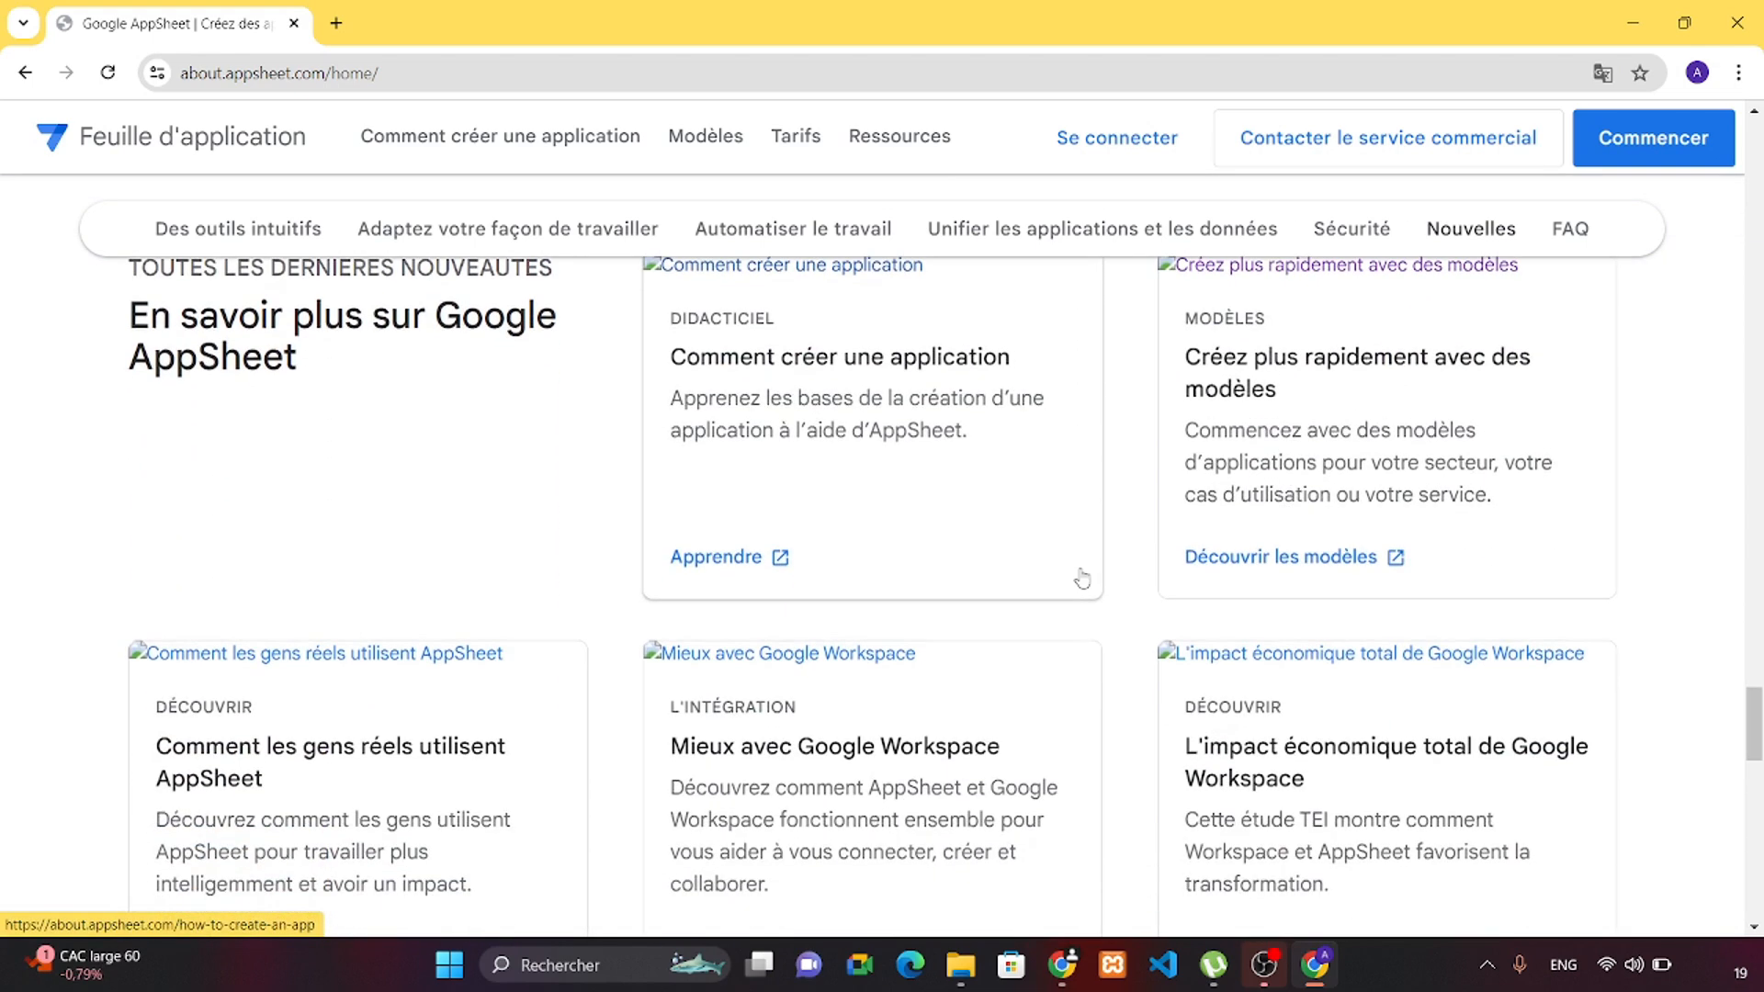
pyautogui.scroll(-2, 1082, 576)
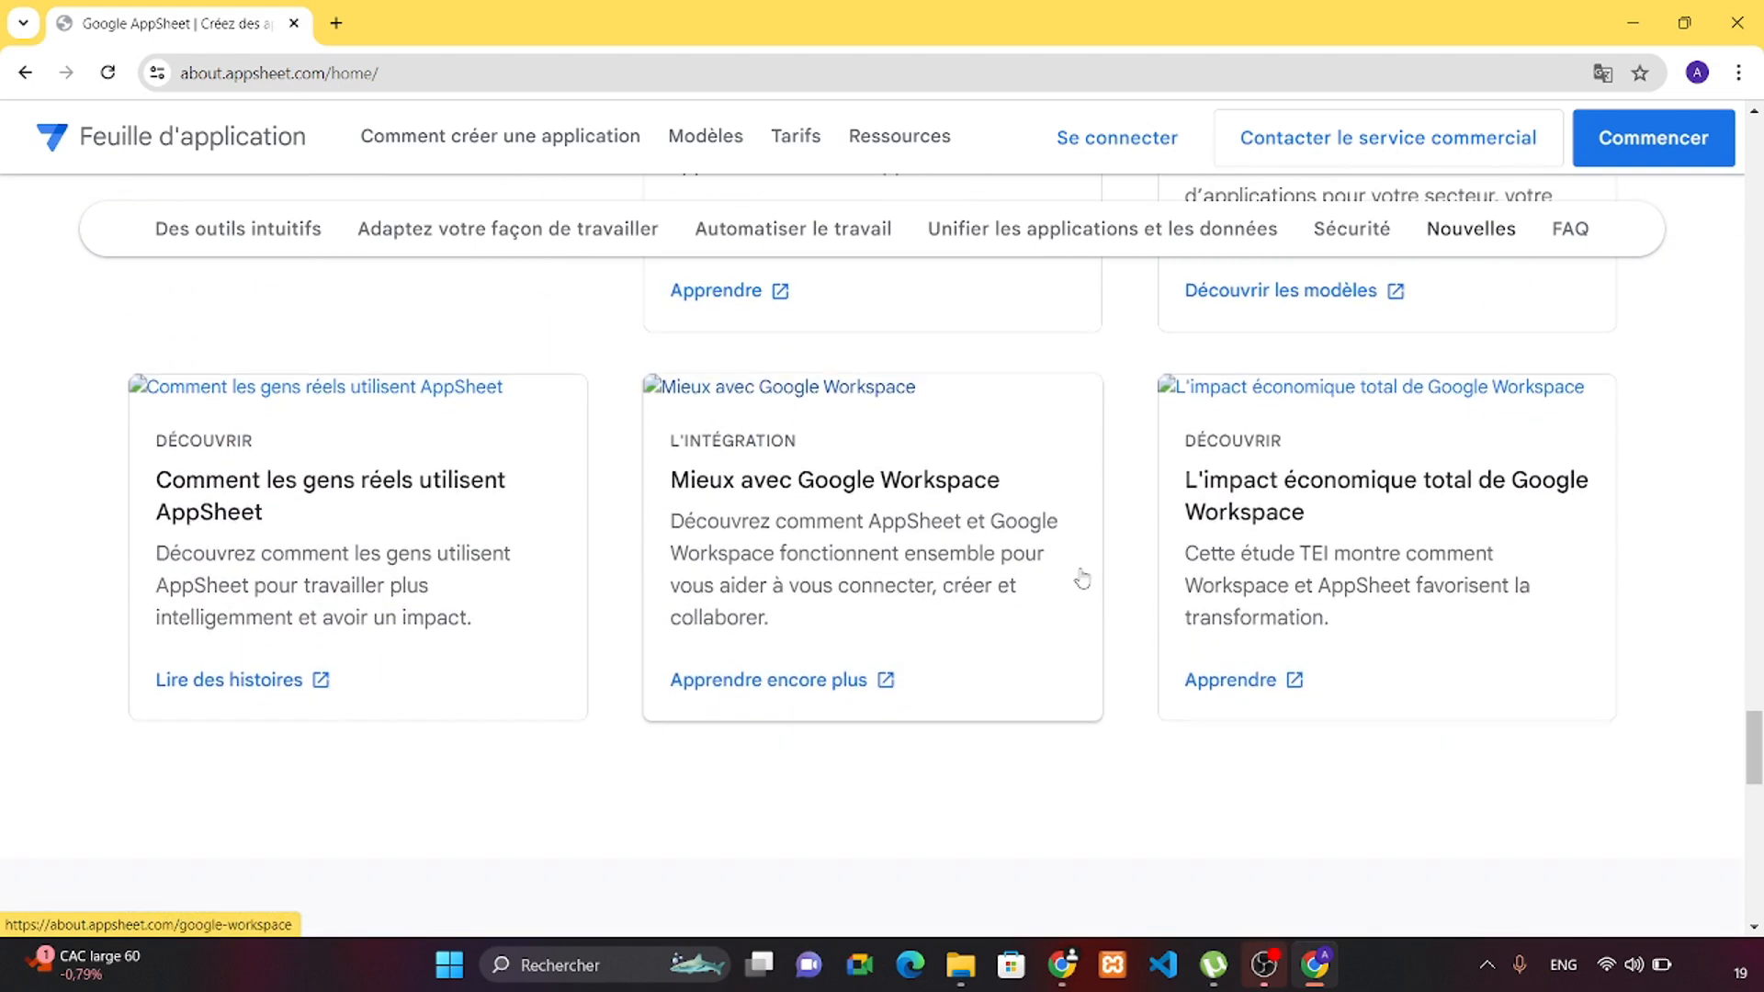
pyautogui.scroll(-2, 667, 841)
pyautogui.scroll(-5, 667, 840)
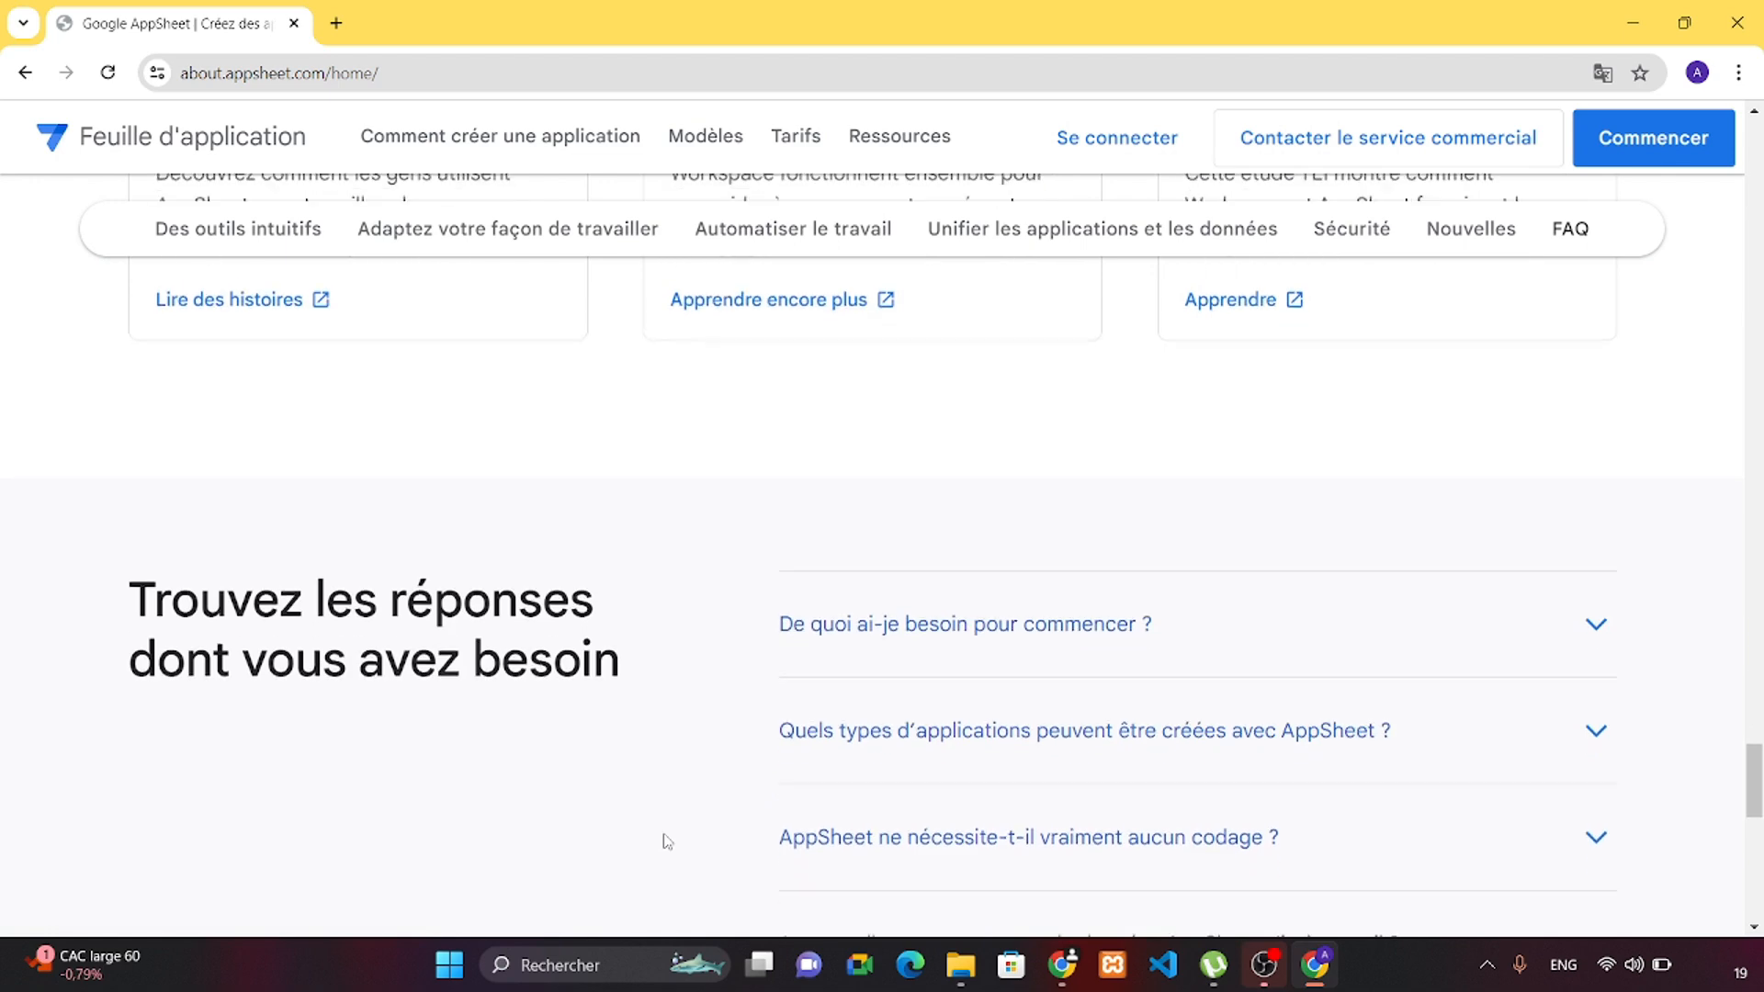
pyautogui.scroll(-2, 667, 841)
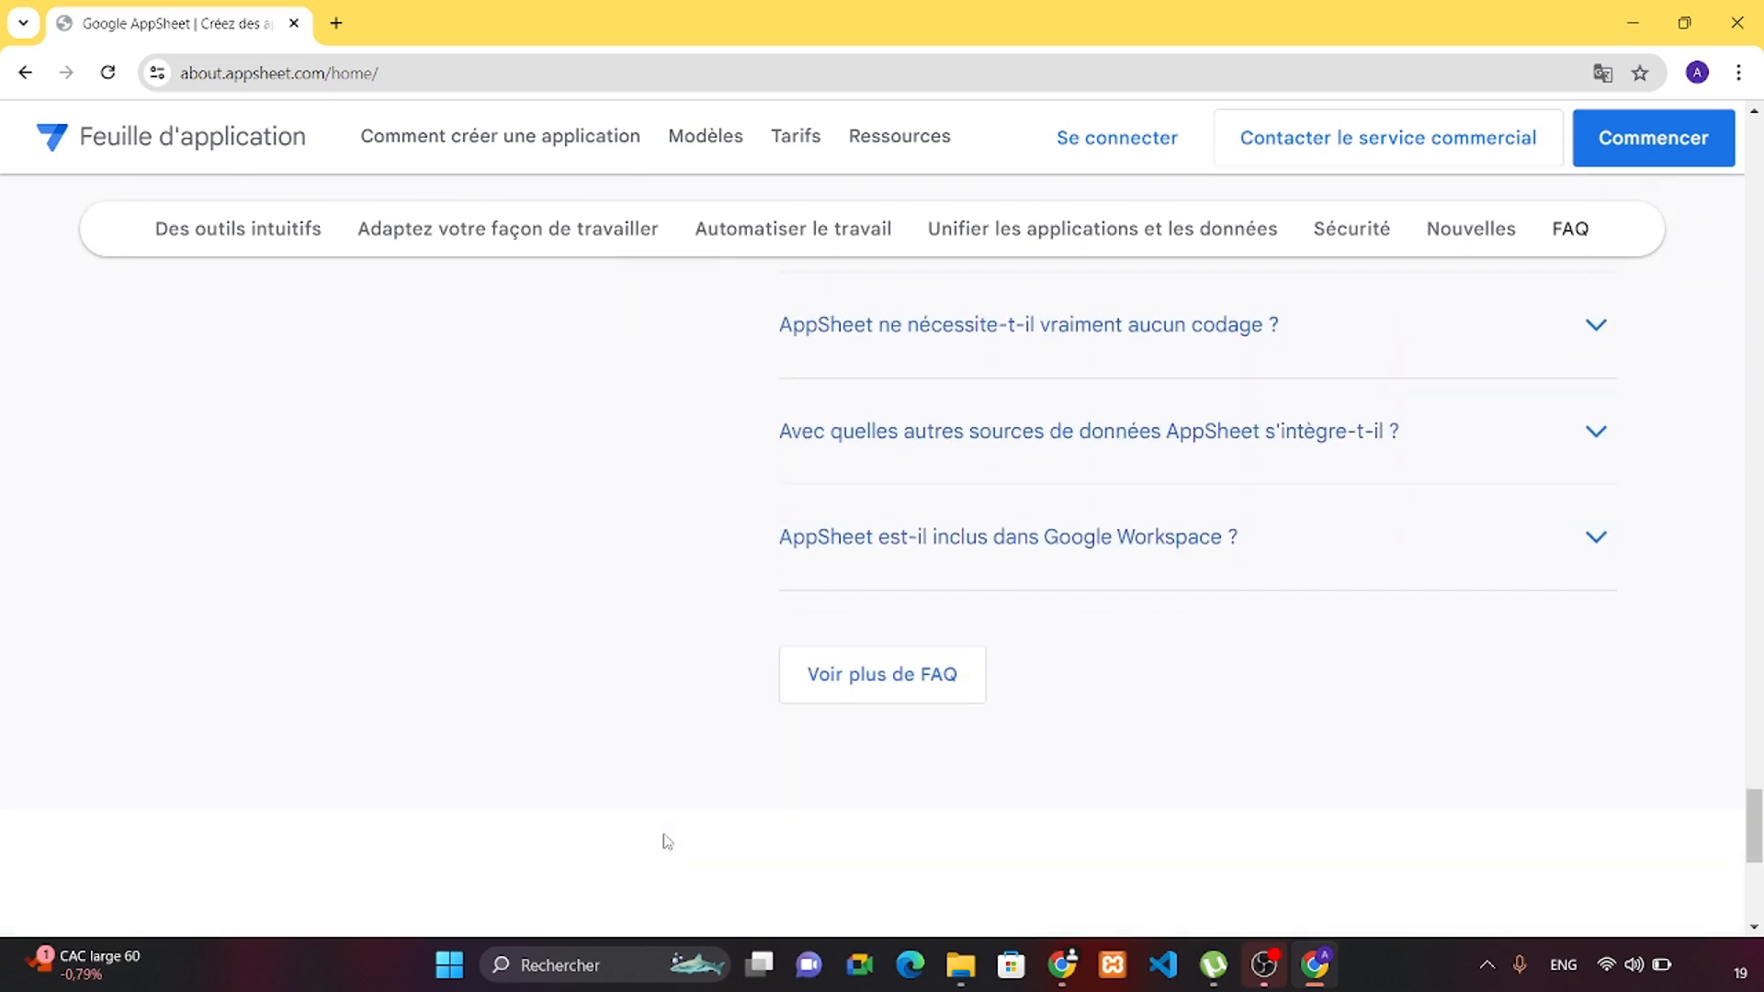
pyautogui.scroll(-2, 666, 840)
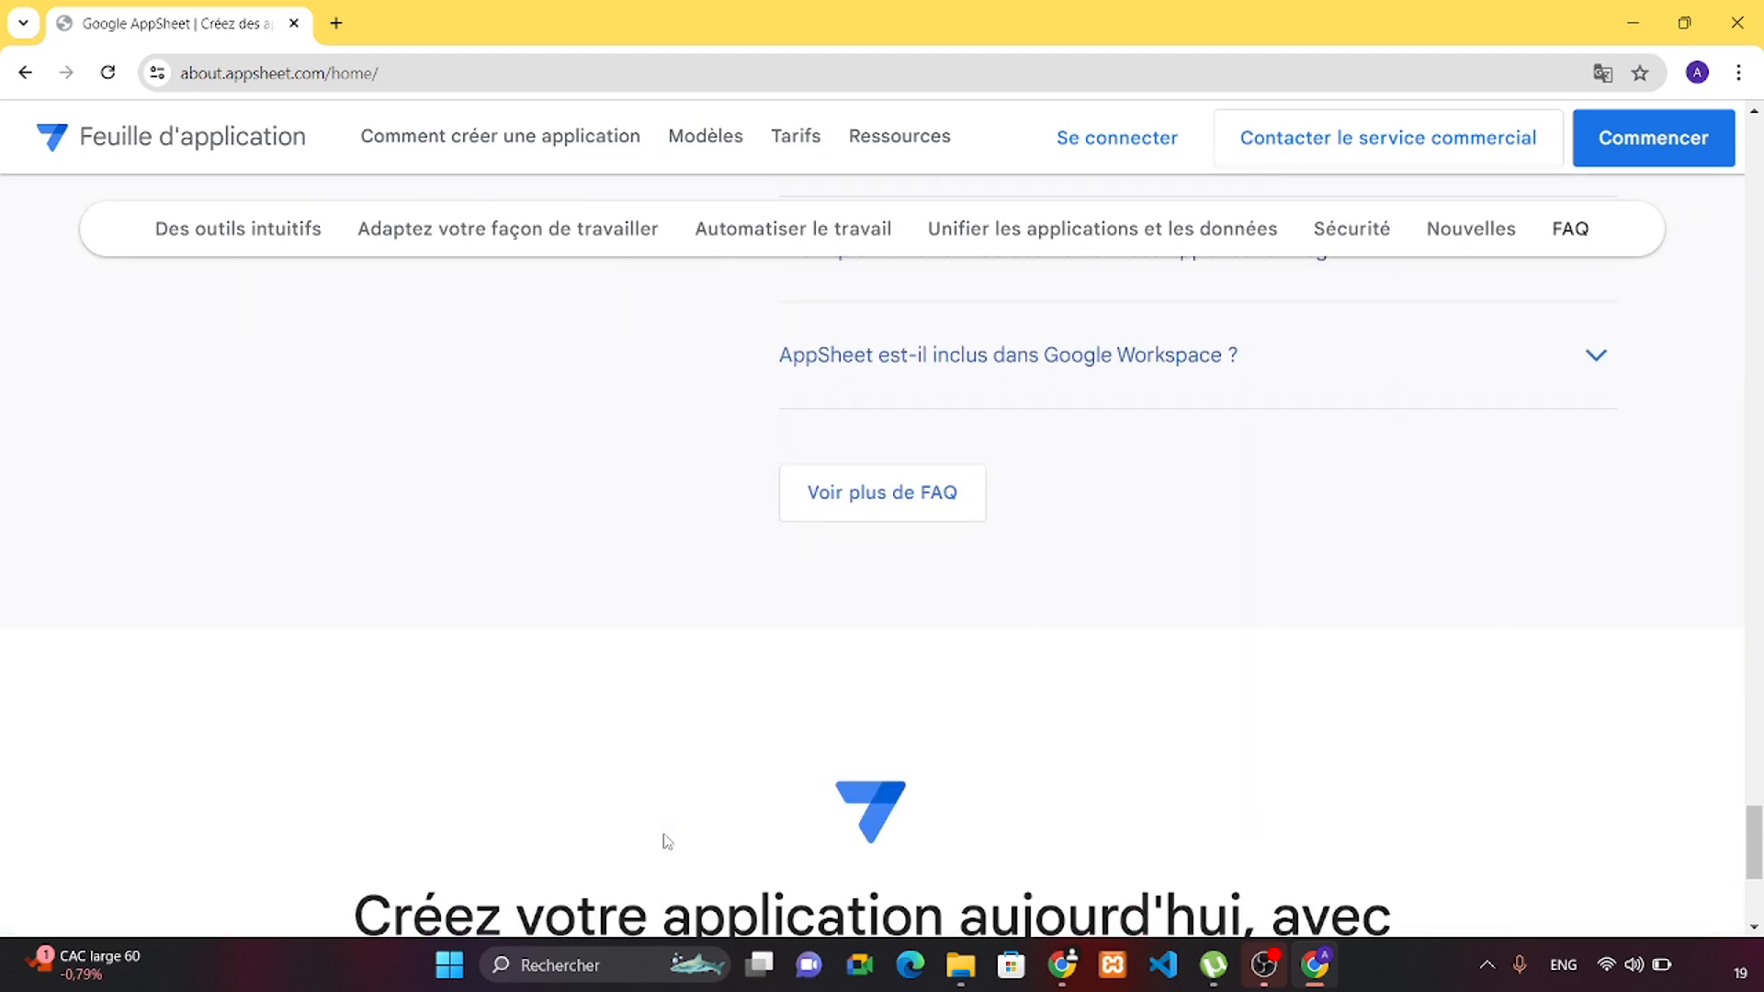
pyautogui.scroll(20, 759, 663)
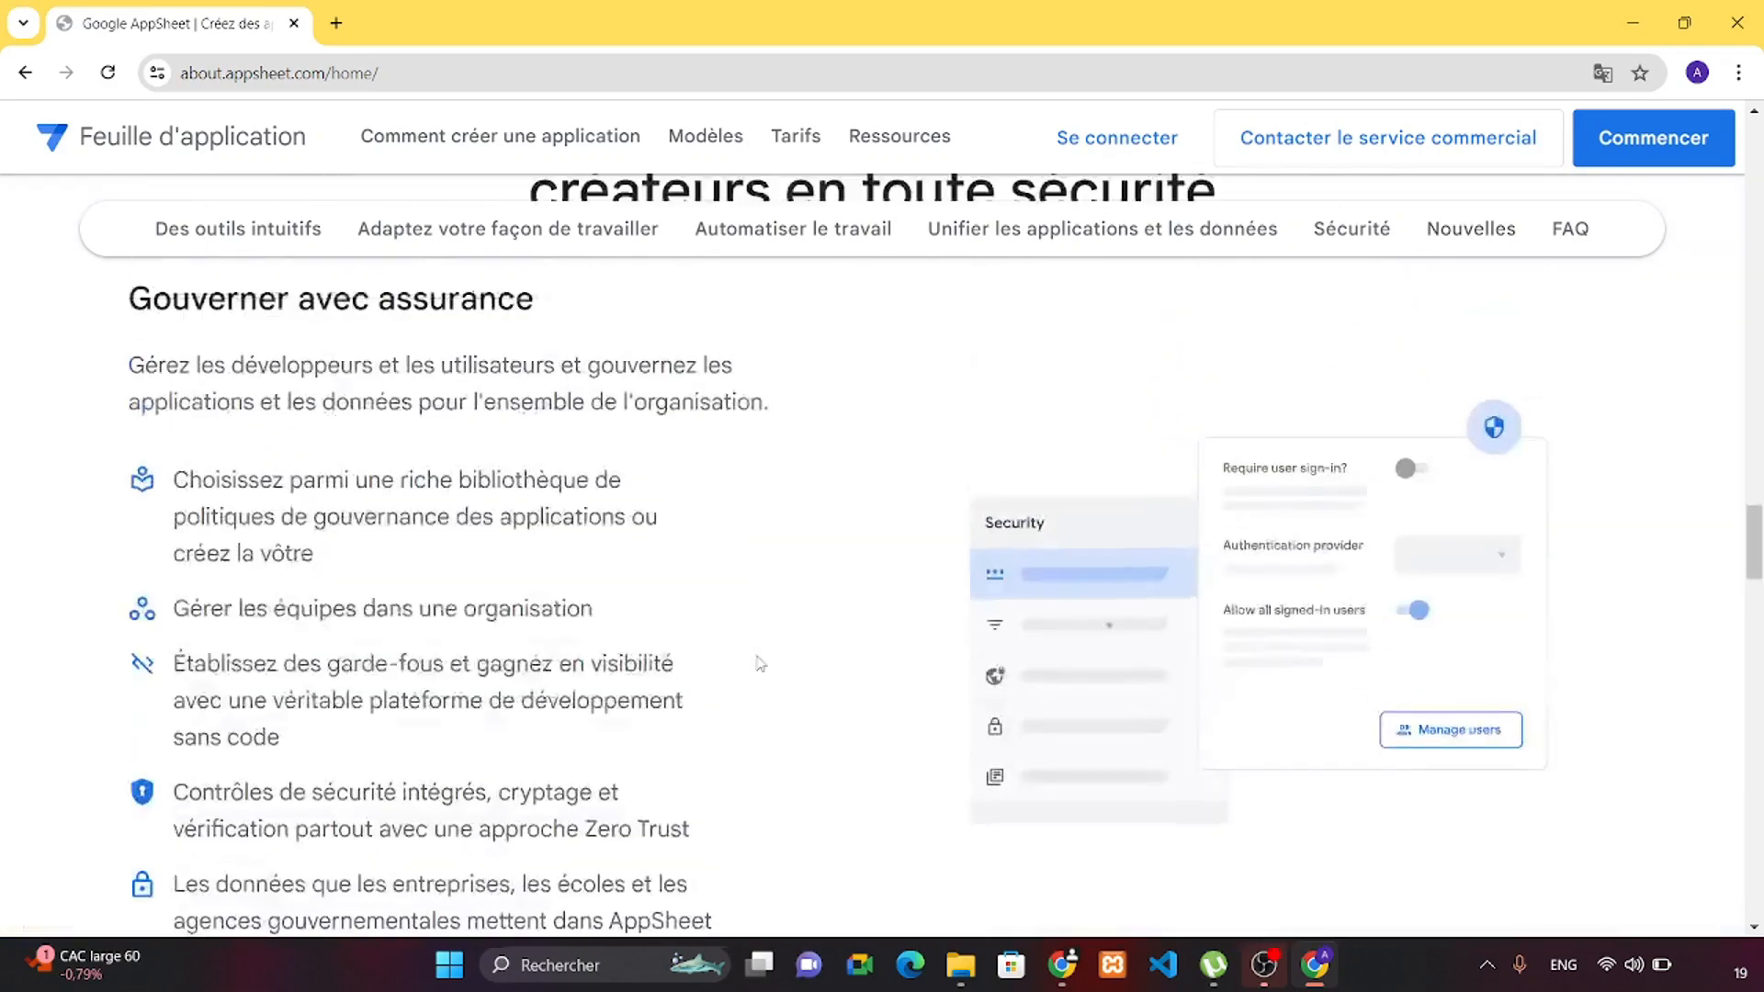
pyautogui.scroll(20, 759, 663)
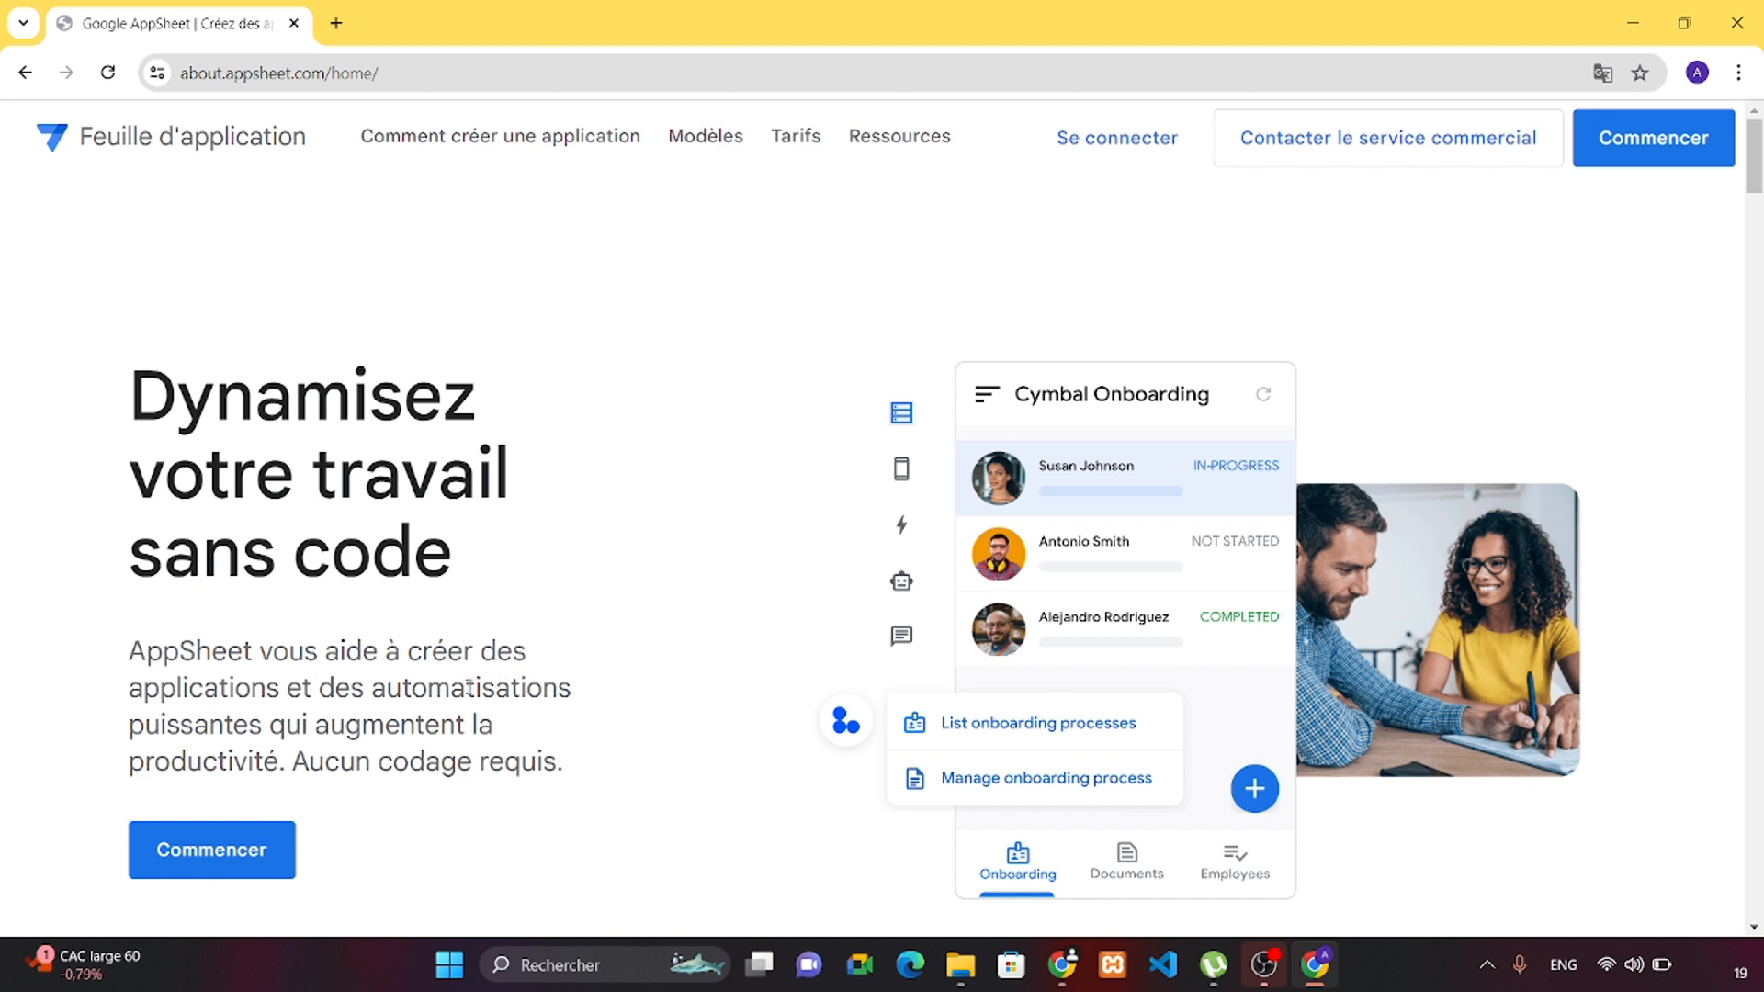
# Sign in to AppSheet with the Google account and allow access to its Google Drive files and Google Sheets spreadsheets.
pyautogui.click(233, 842)
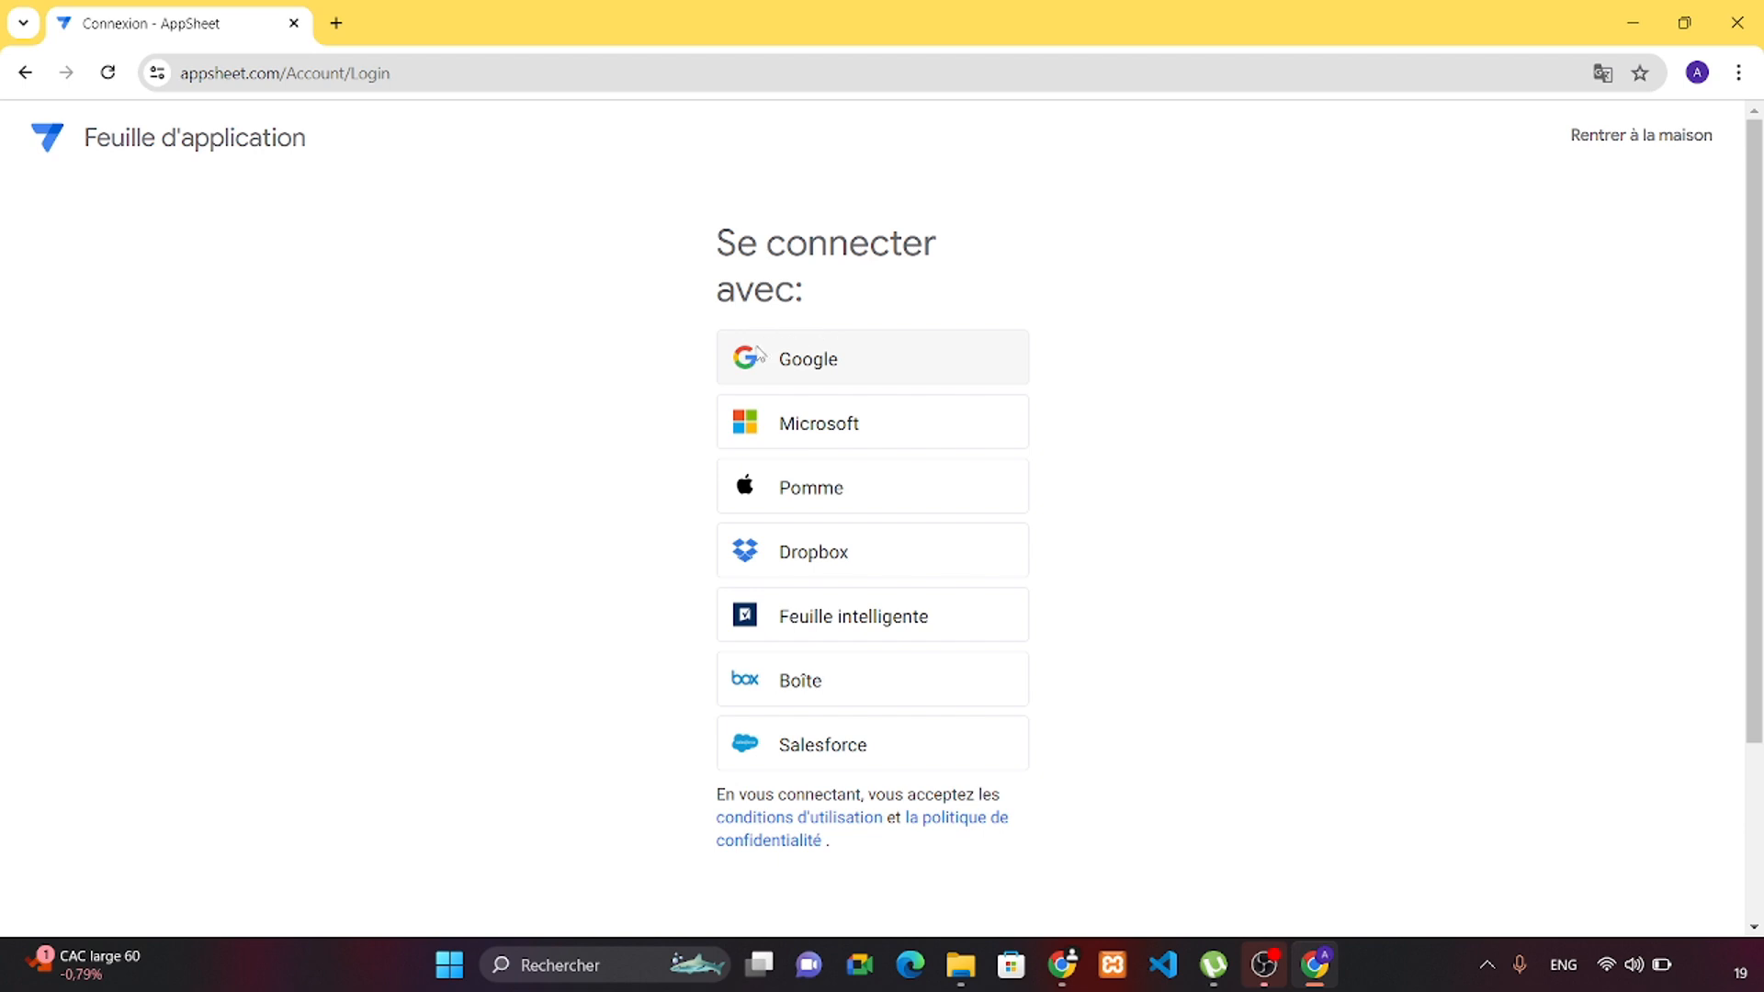
pyautogui.click(794, 362)
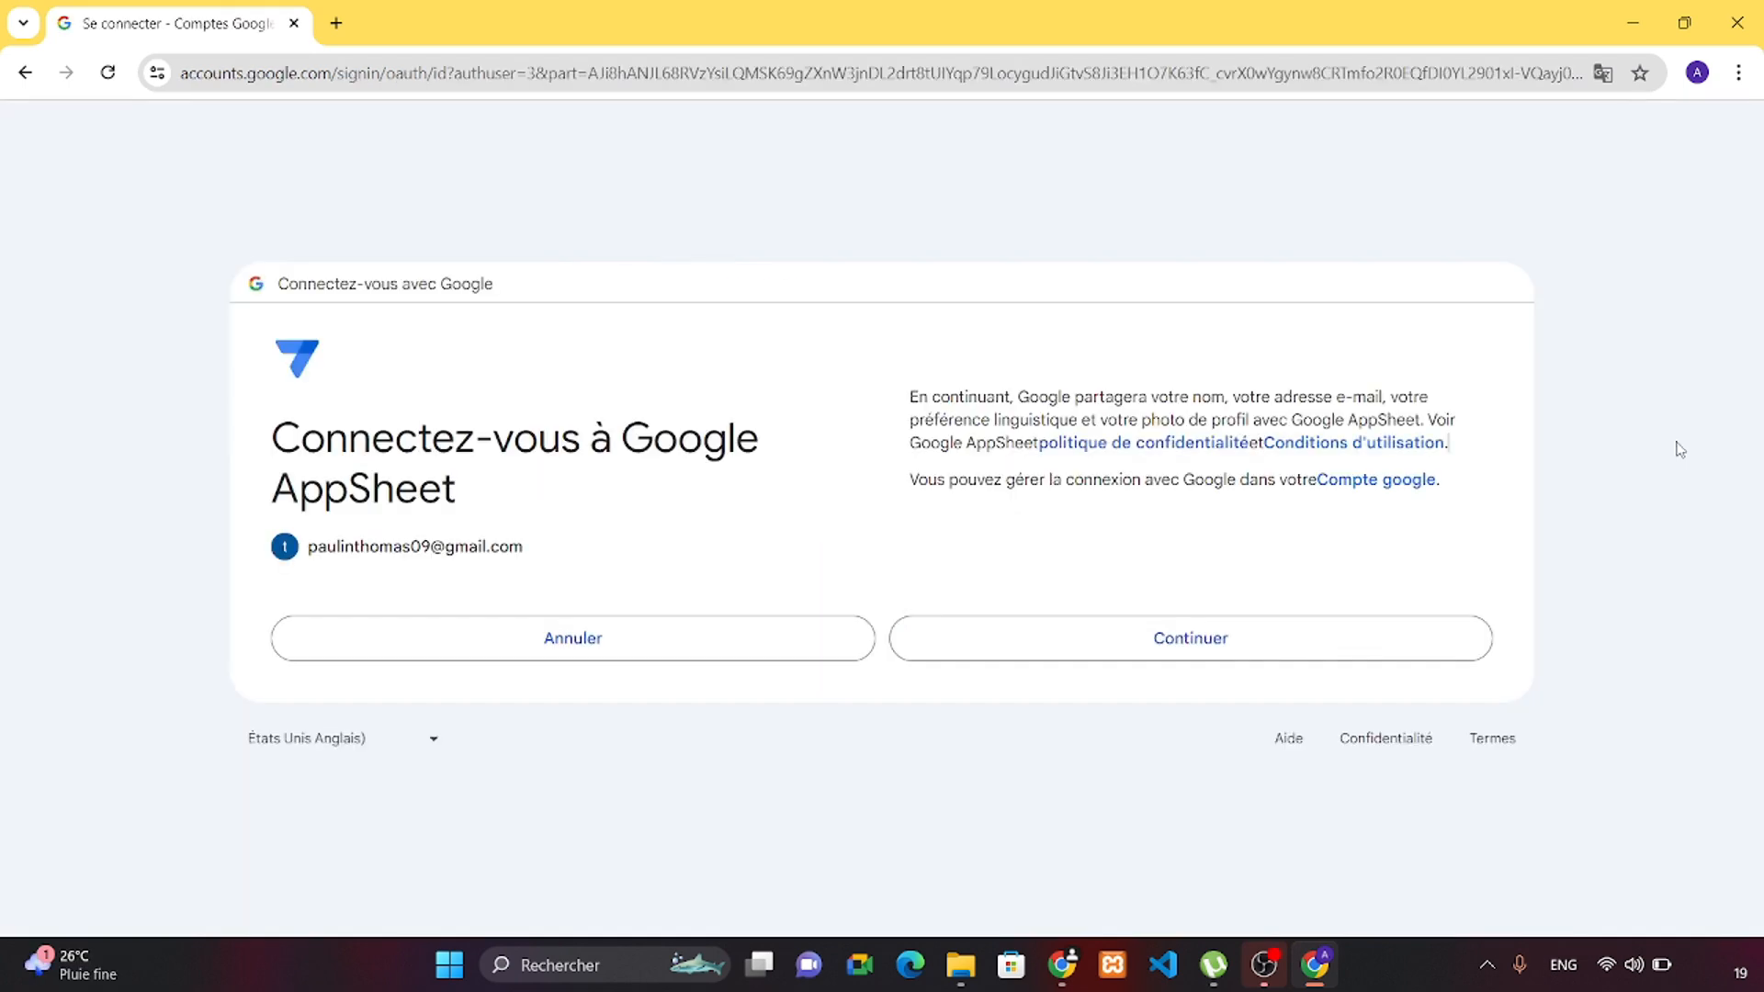
pyautogui.click(1350, 639)
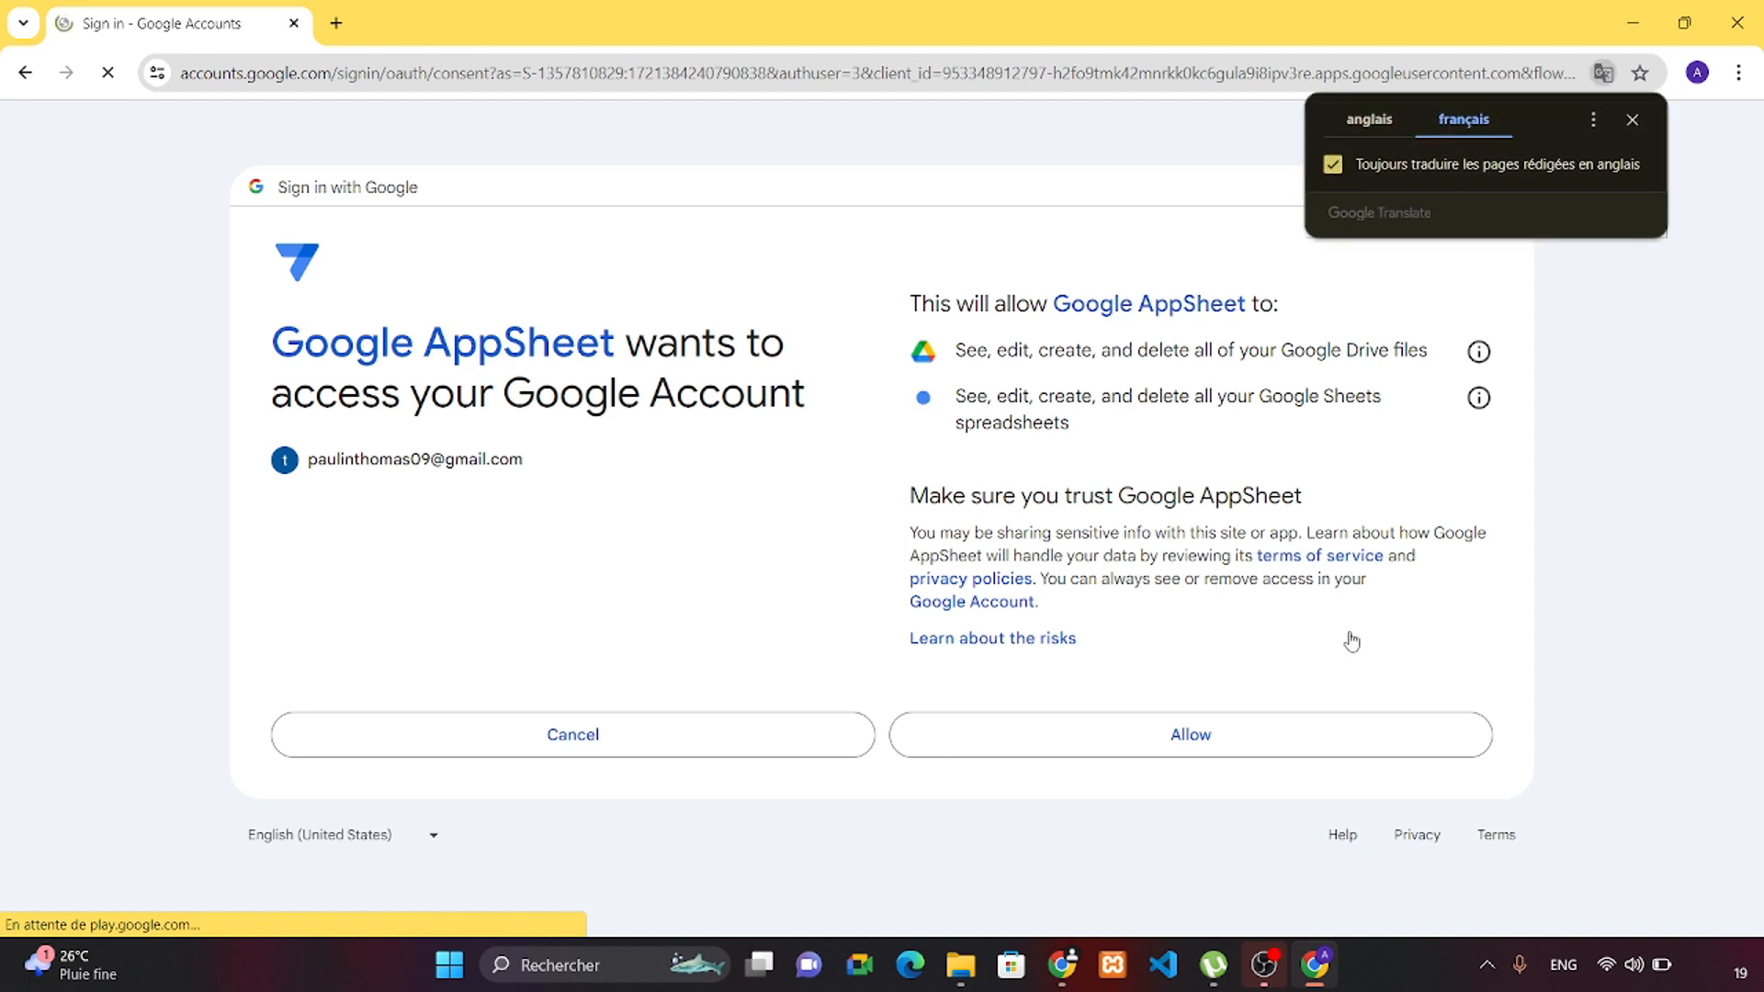
pyautogui.click(1211, 753)
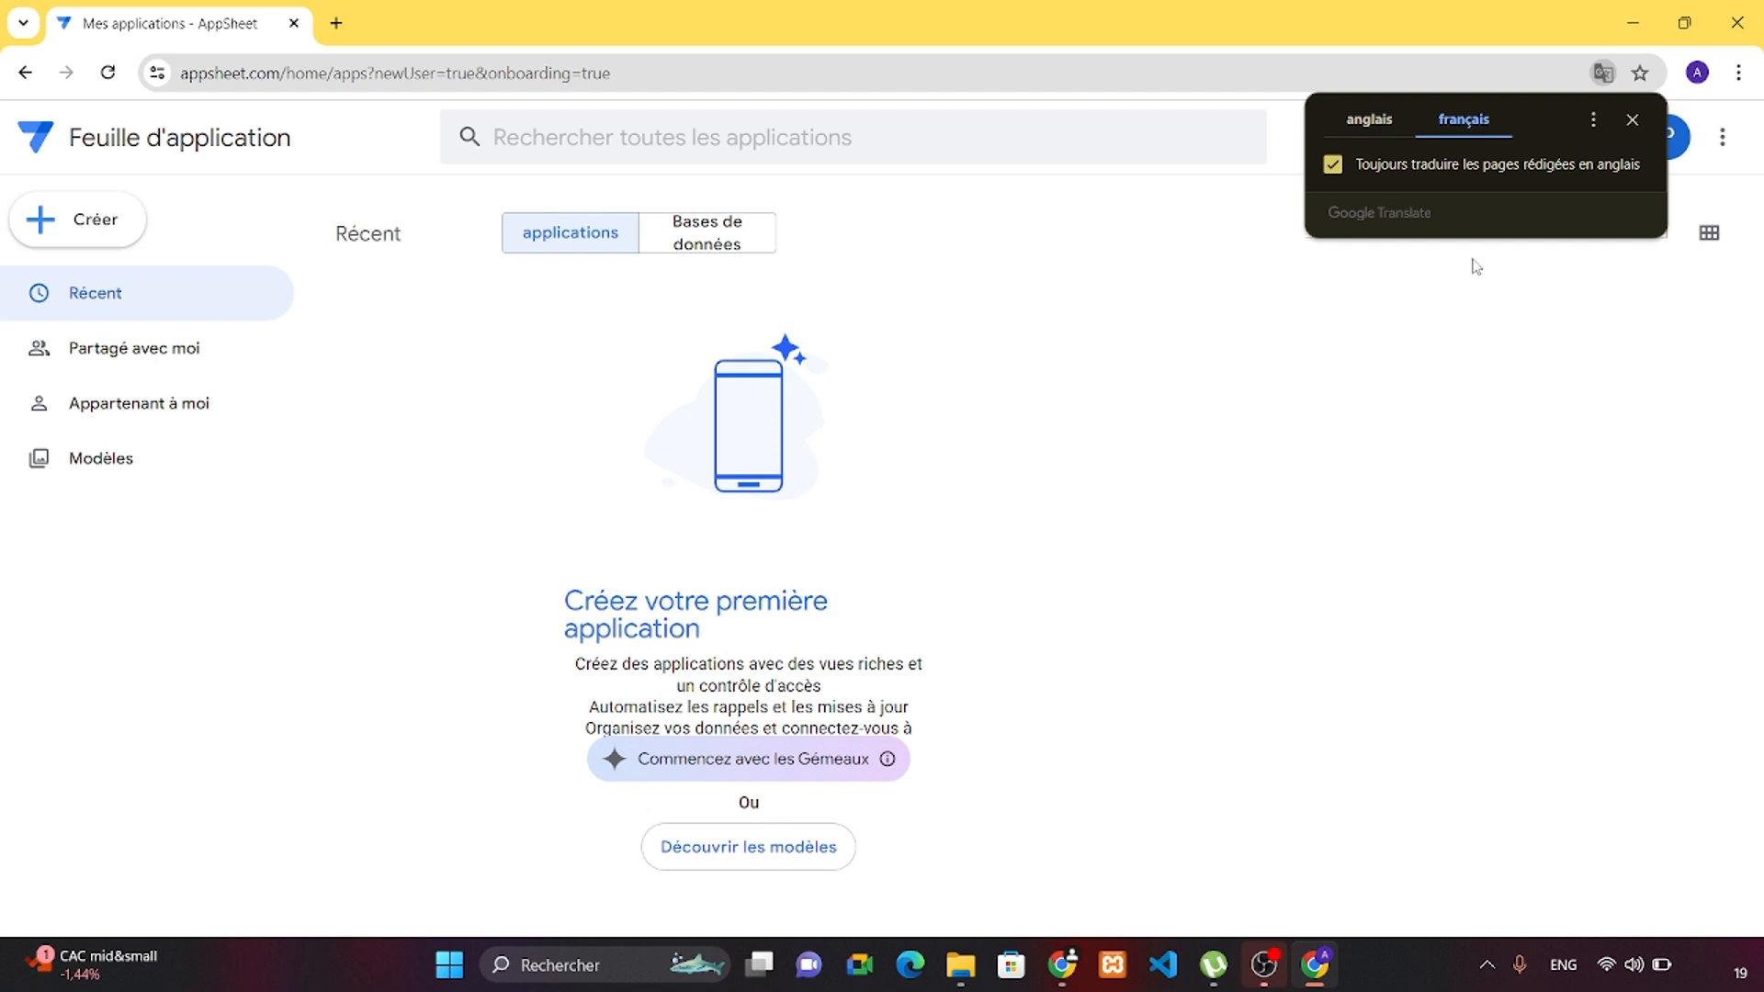
# Dismiss the translation popup and view the databases overview before returning to the applications overview.
pyautogui.click(1633, 122)
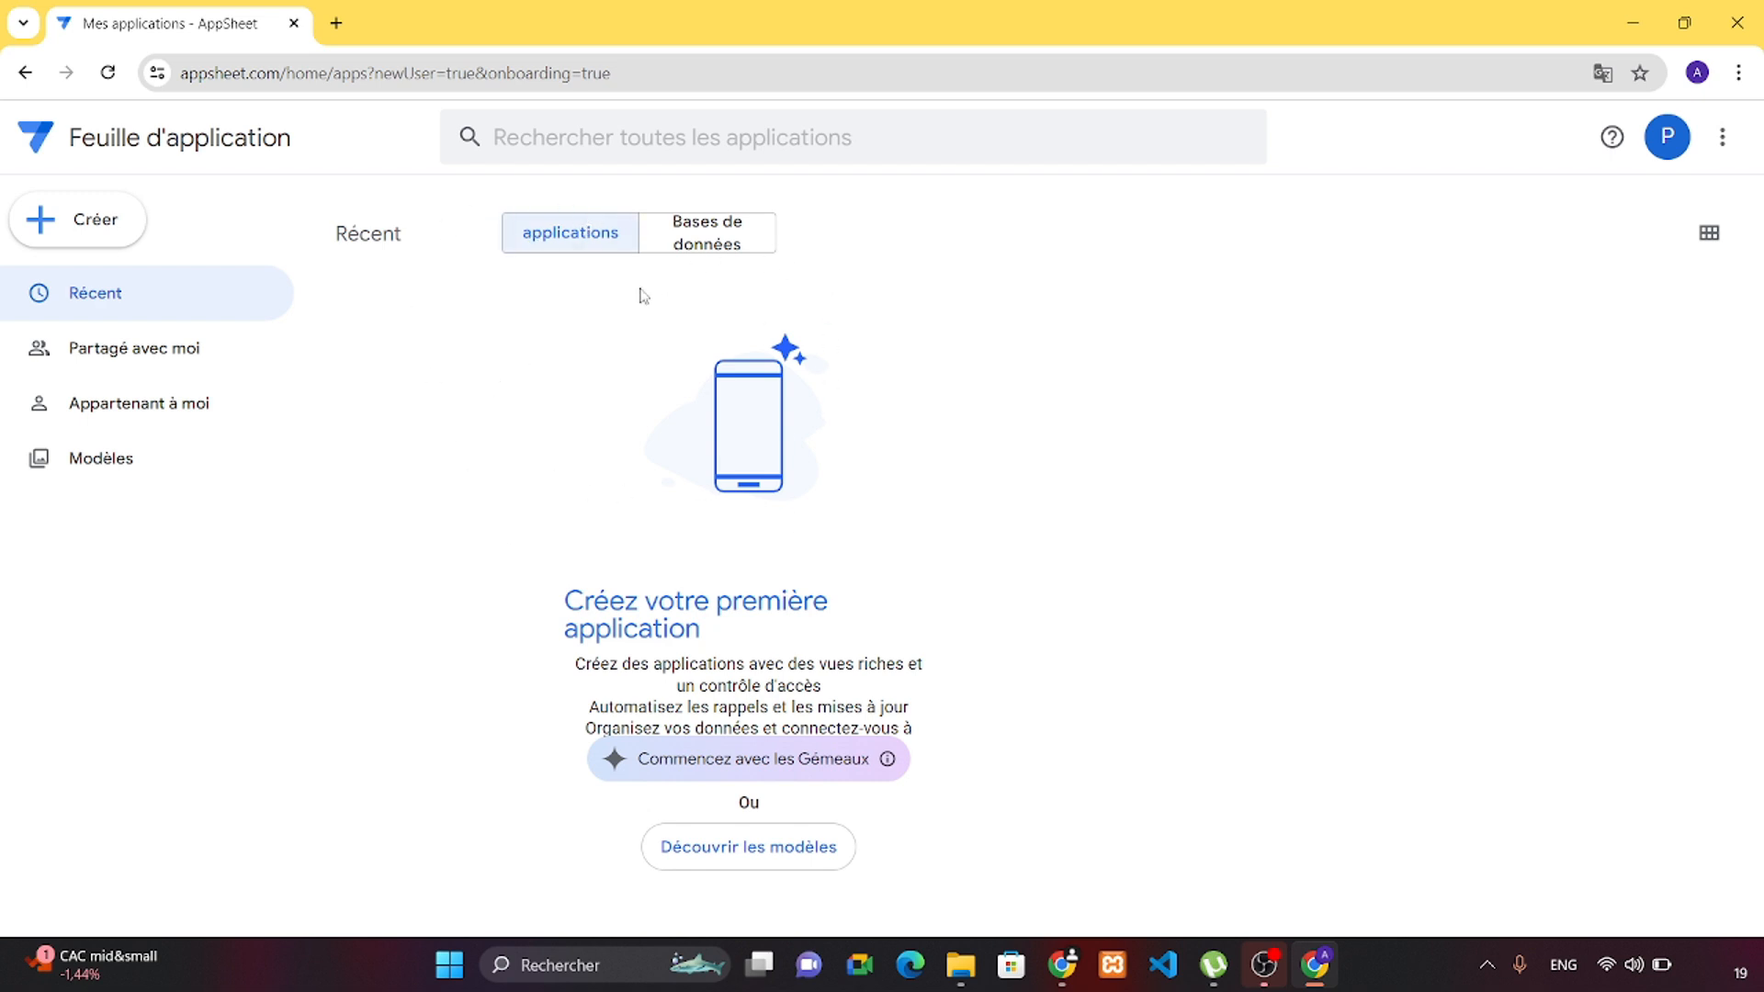
pyautogui.click(725, 240)
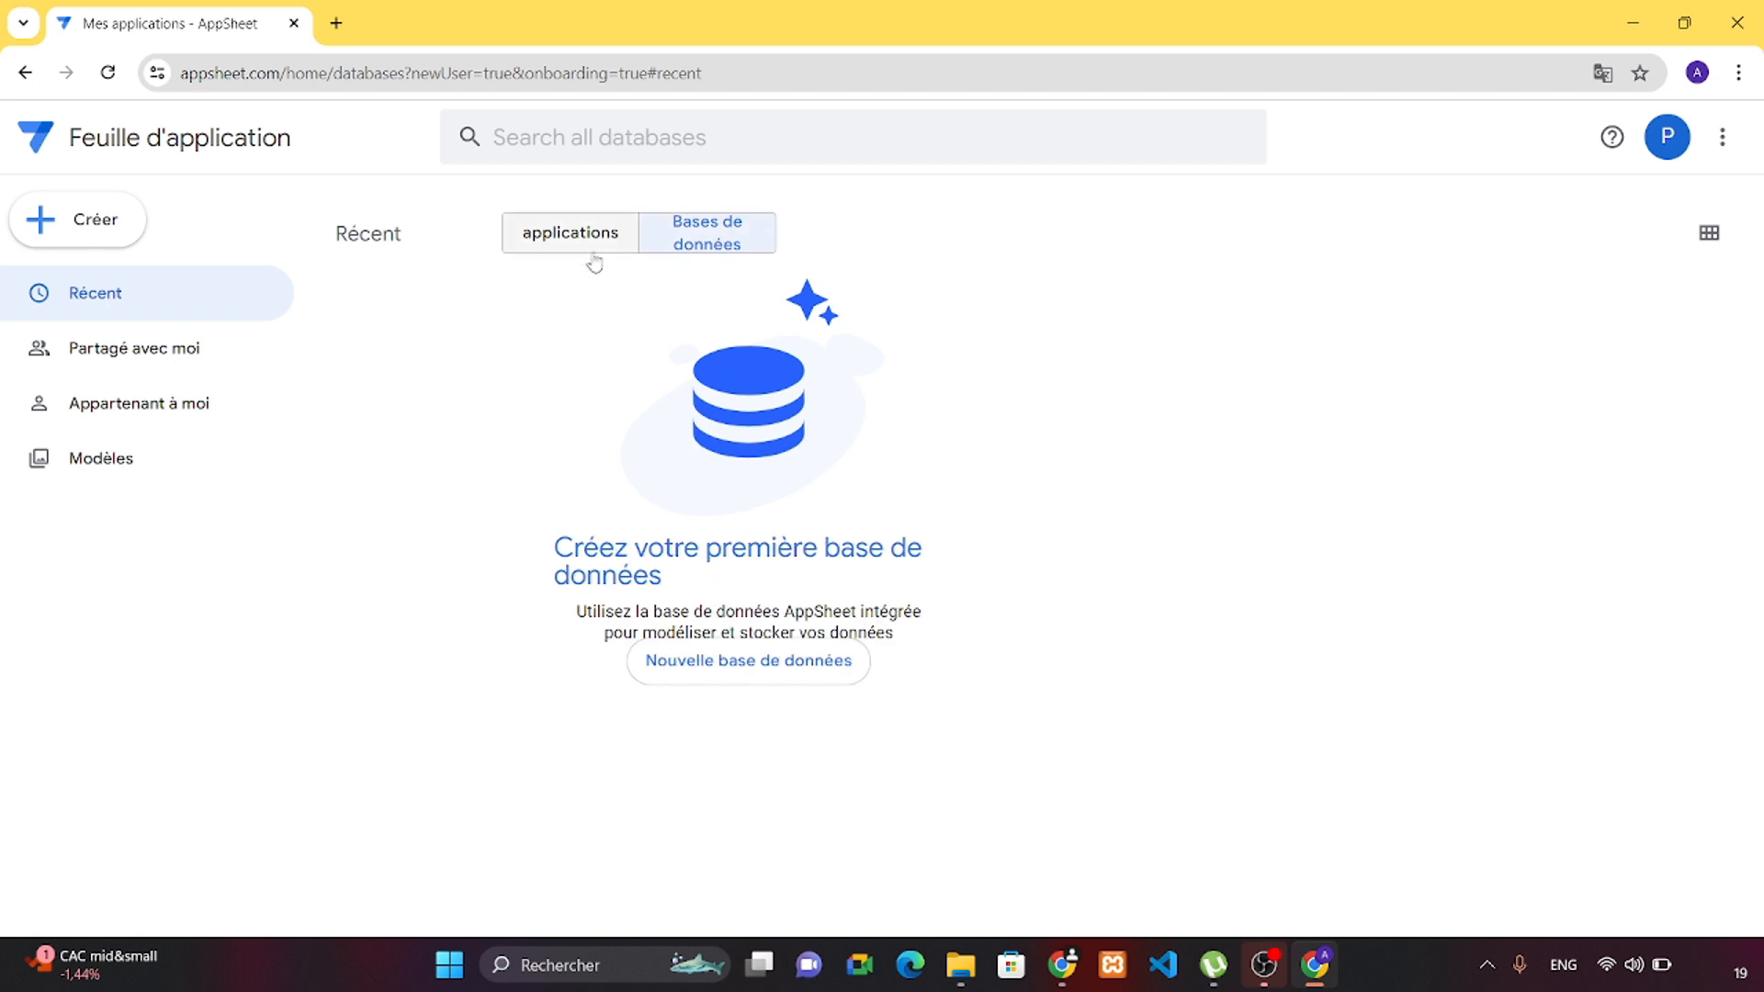
pyautogui.click(570, 235)
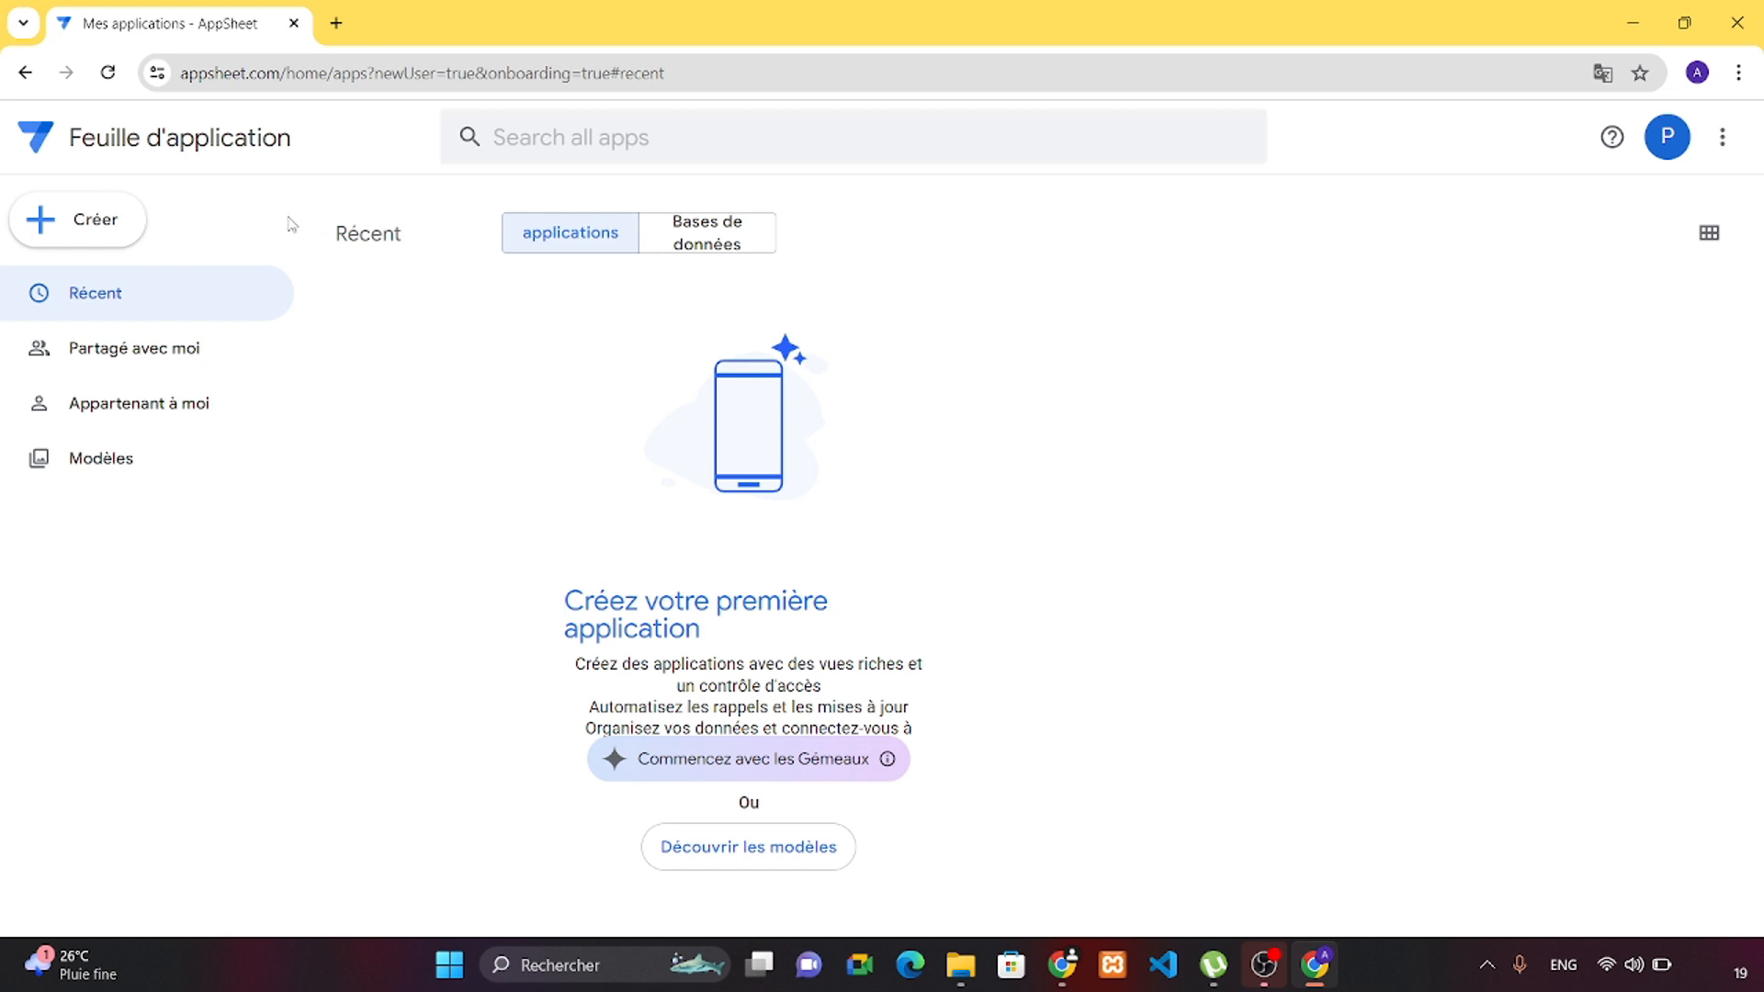
# Start a new application from existing data, named "Application test", with the category Sales & CRM.
pyautogui.click(101, 220)
pyautogui.moveTo(157, 288)
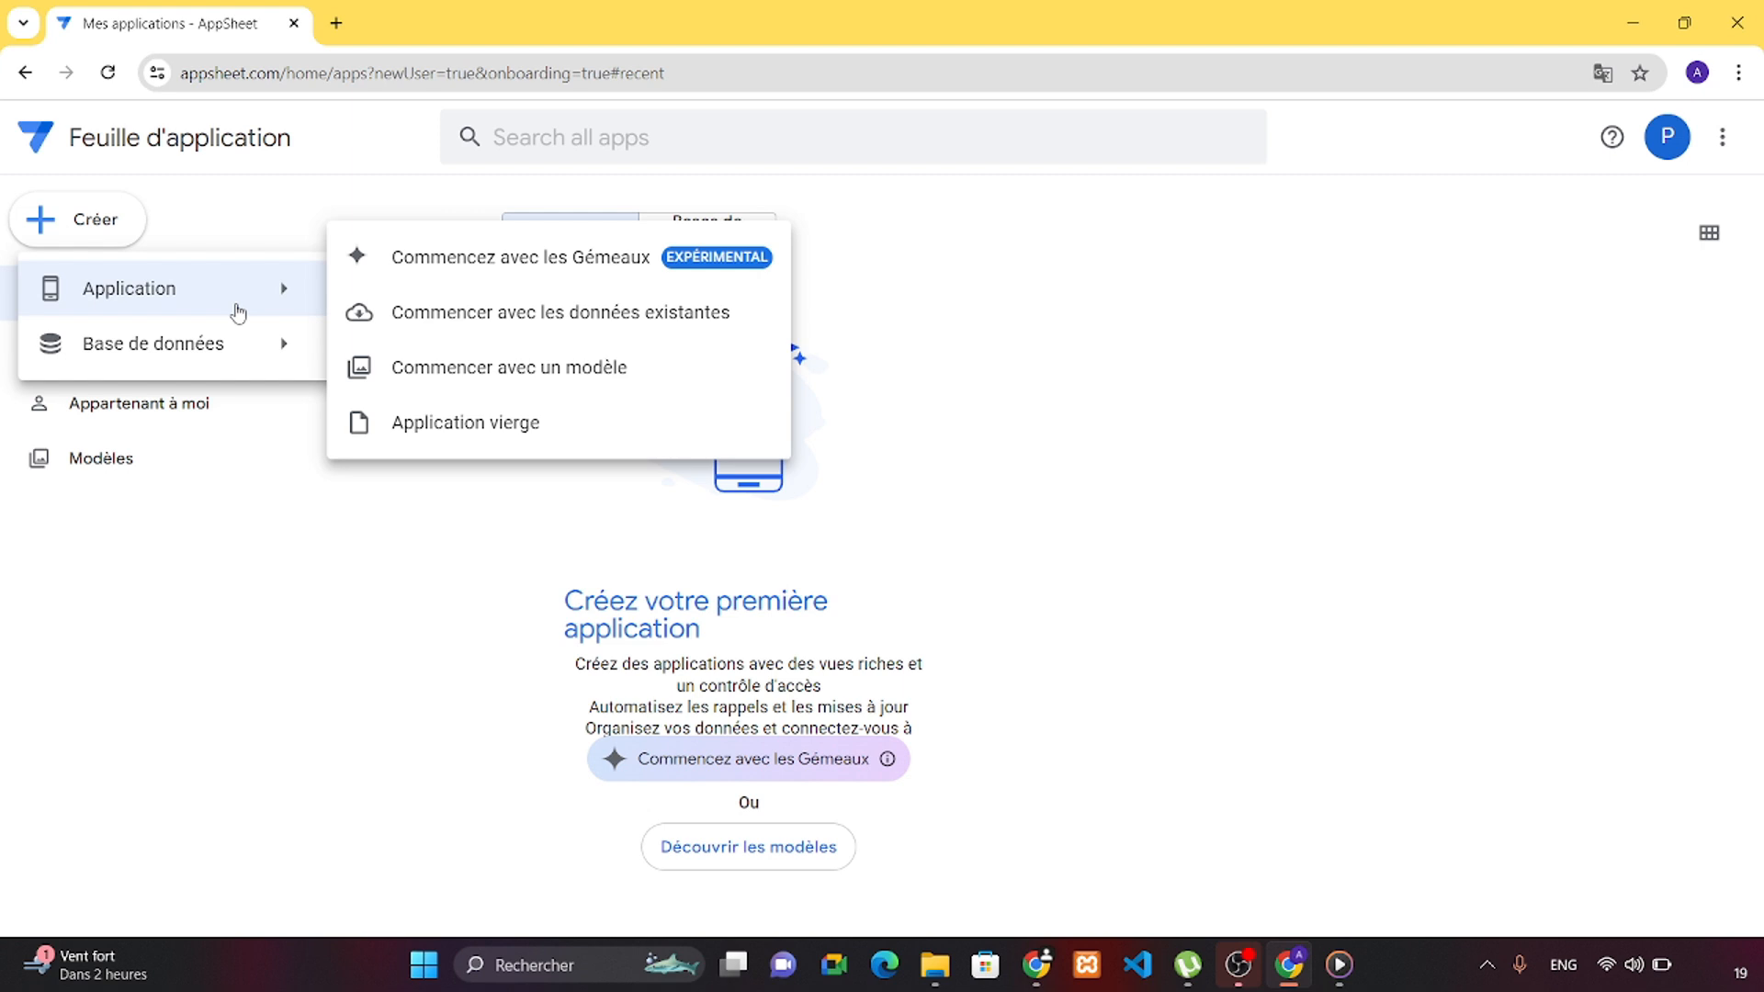
pyautogui.click(358, 311)
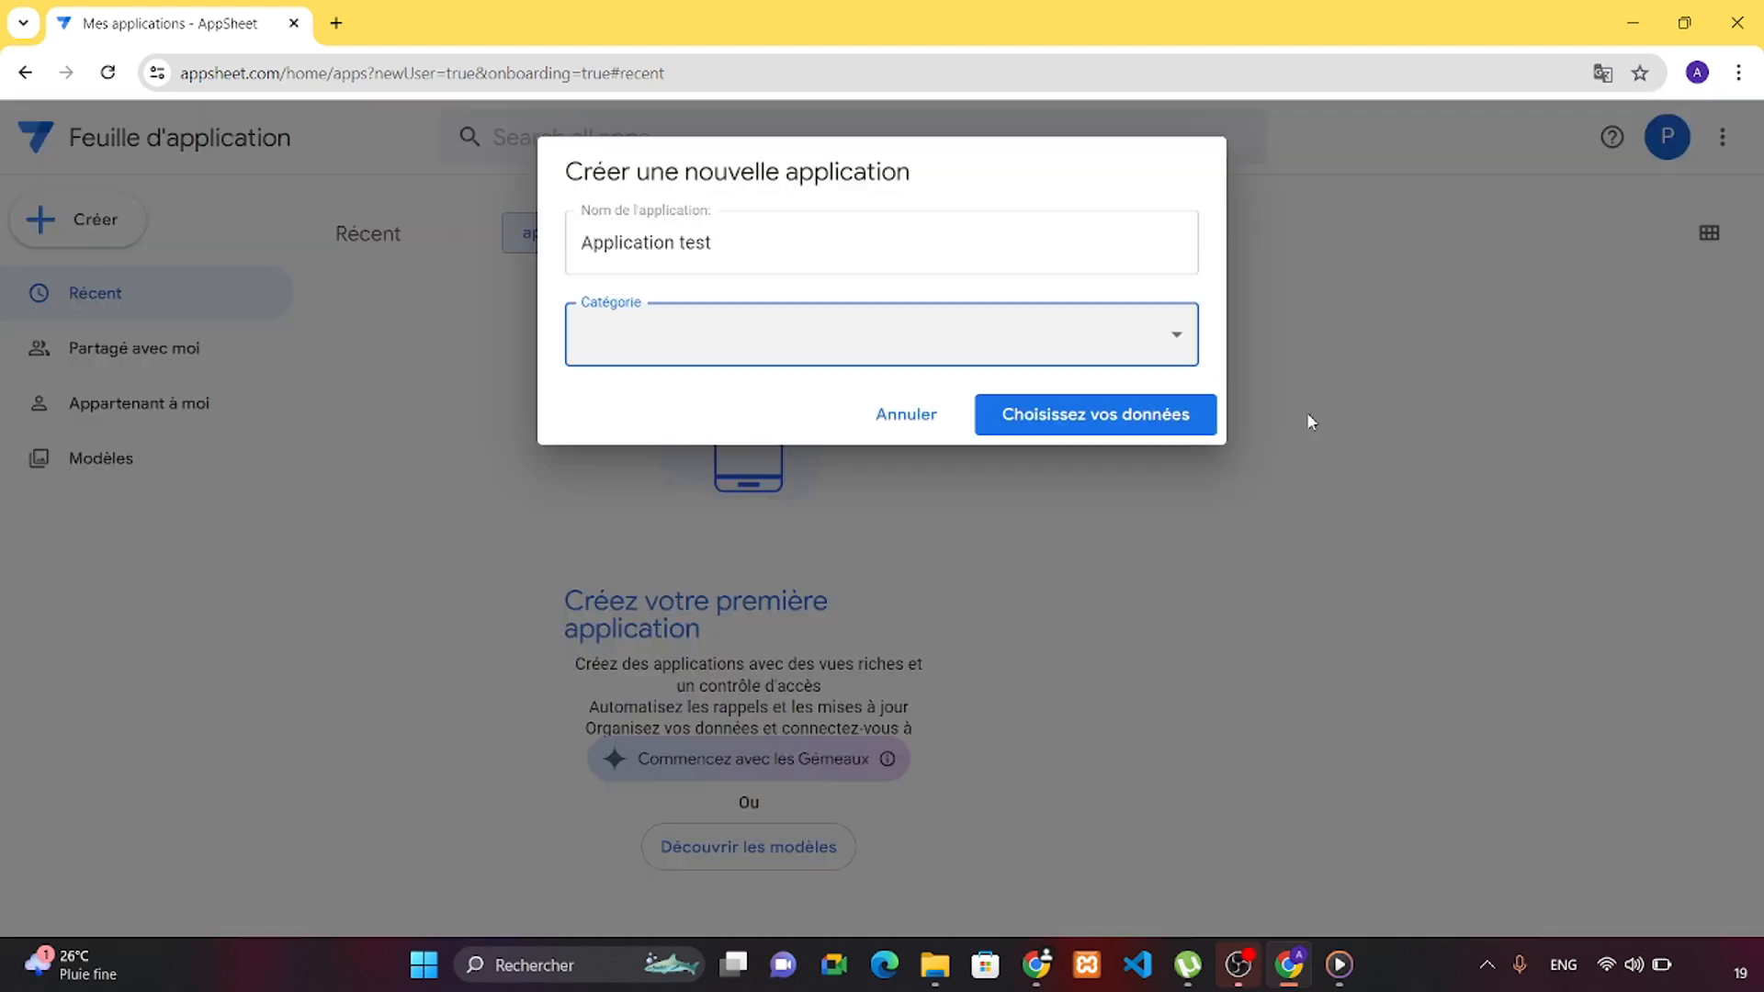
pyautogui.click(764, 342)
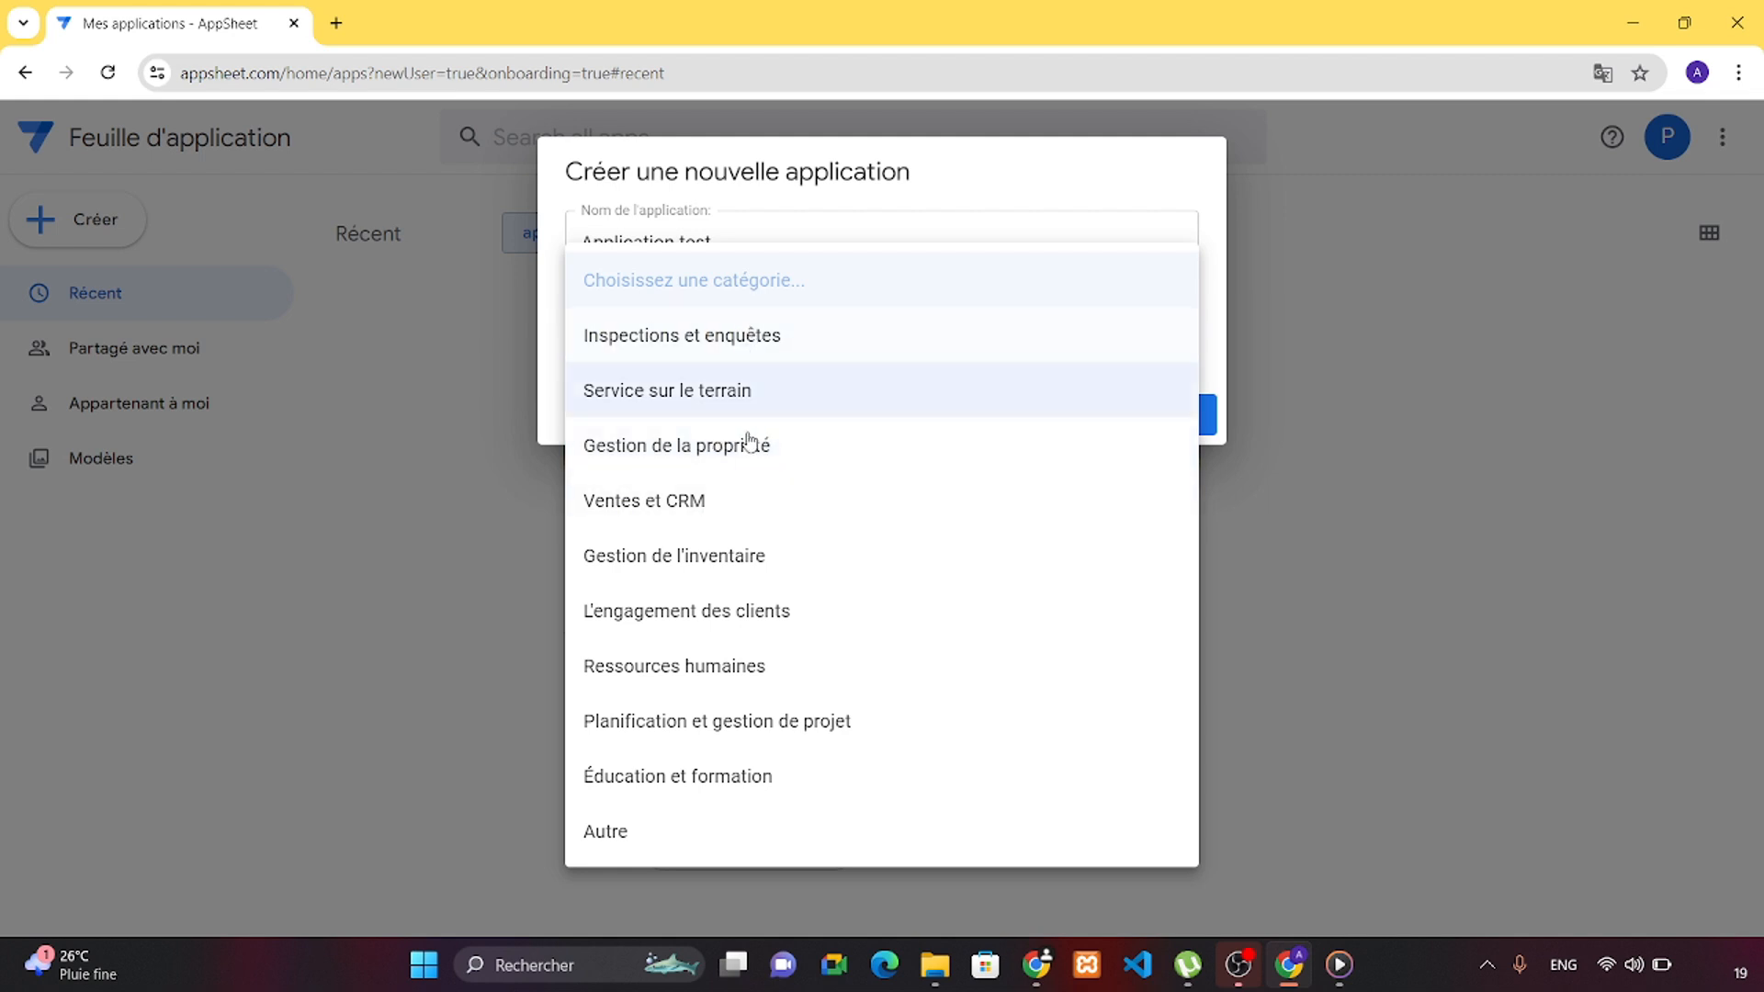
pyautogui.click(705, 496)
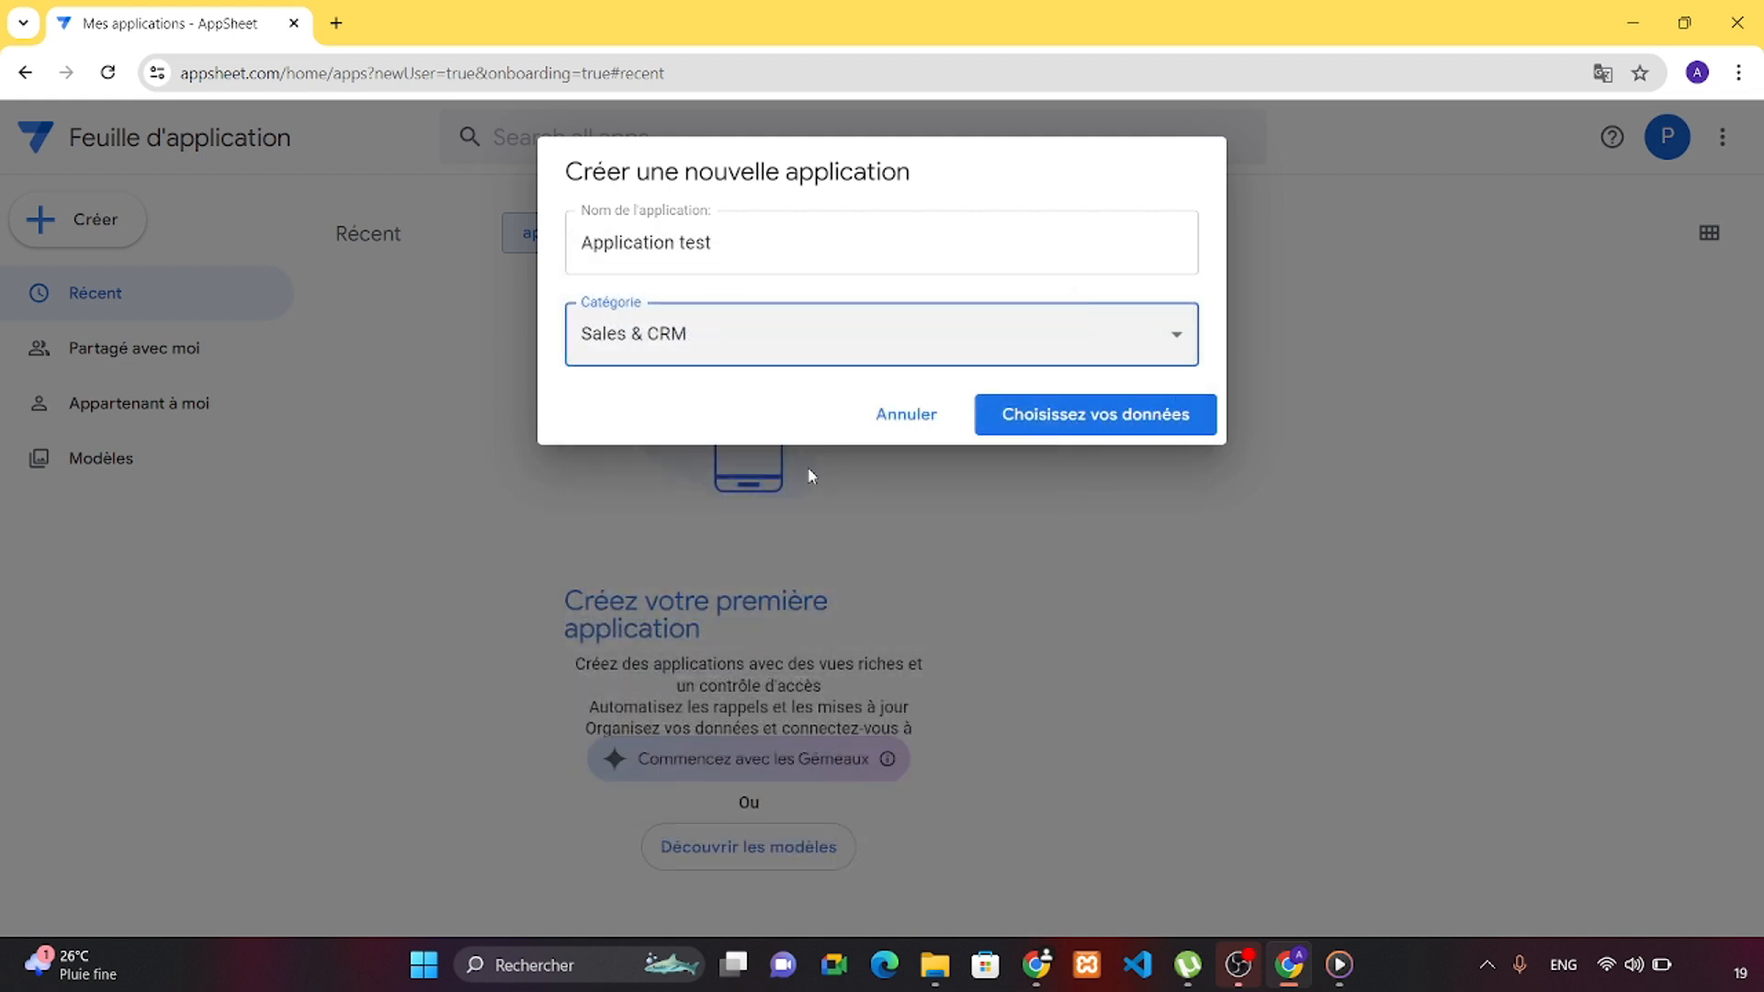
# Use a new untitled AppSheet database with Tableau 1 selected as the data source and create the application.
pyautogui.click(1050, 418)
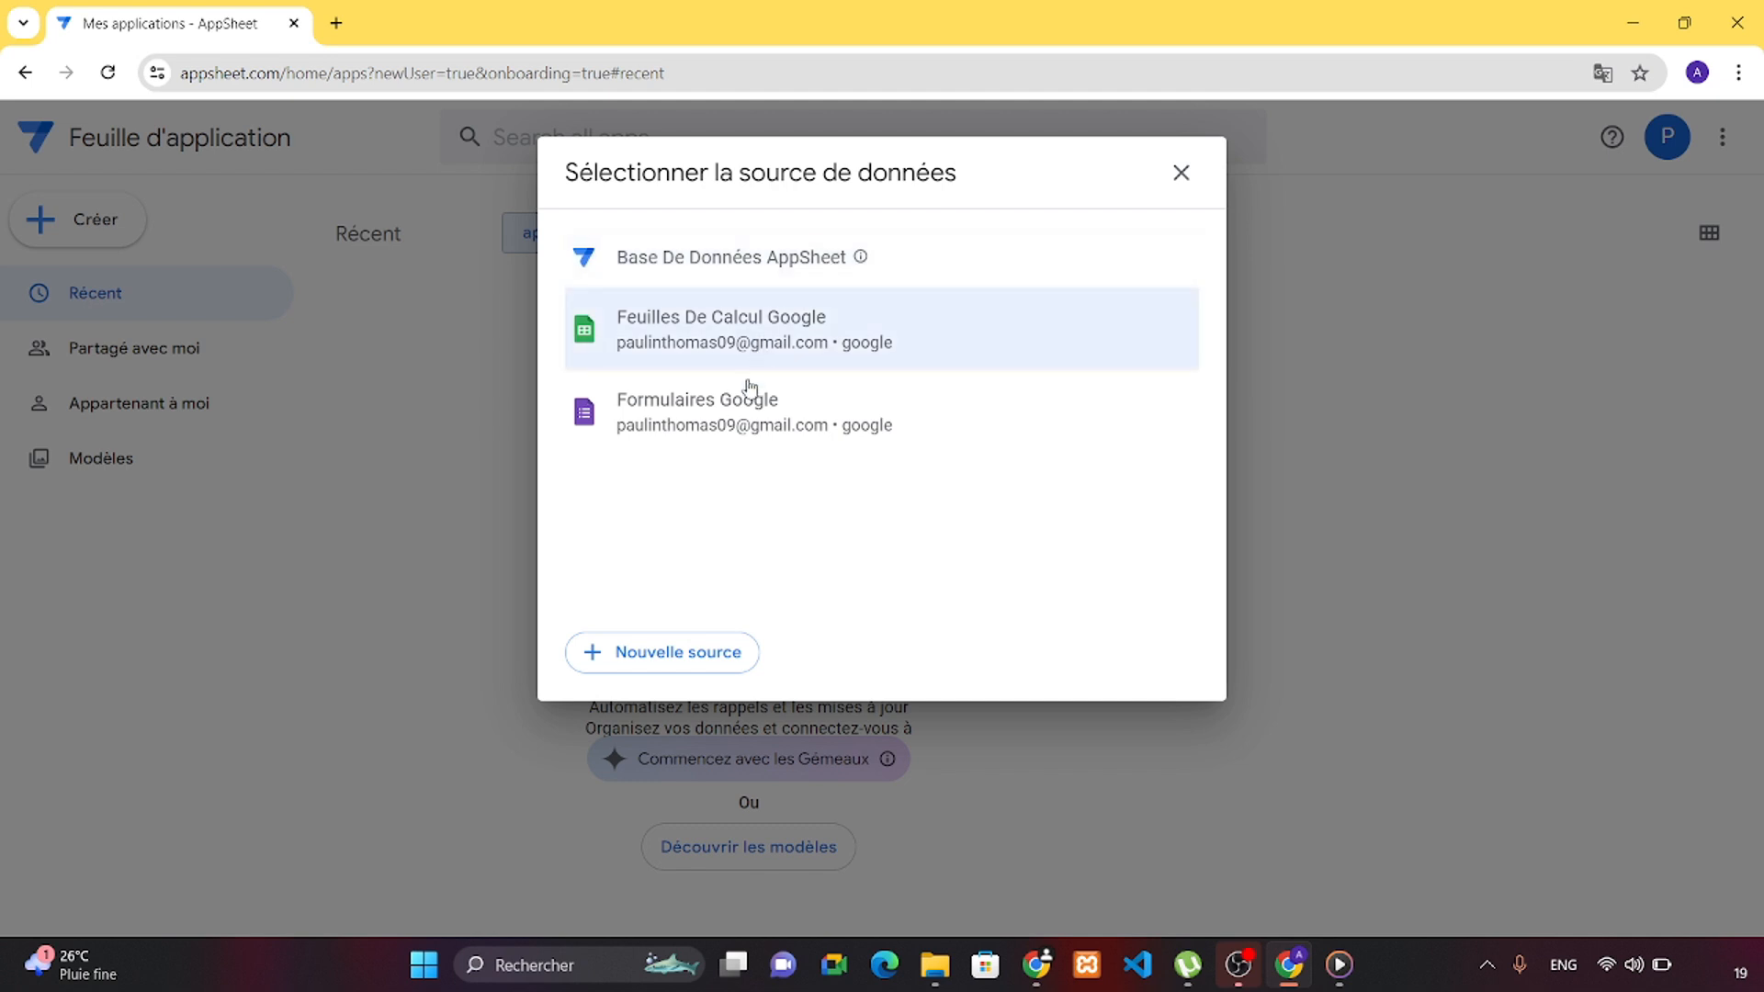
pyautogui.click(687, 659)
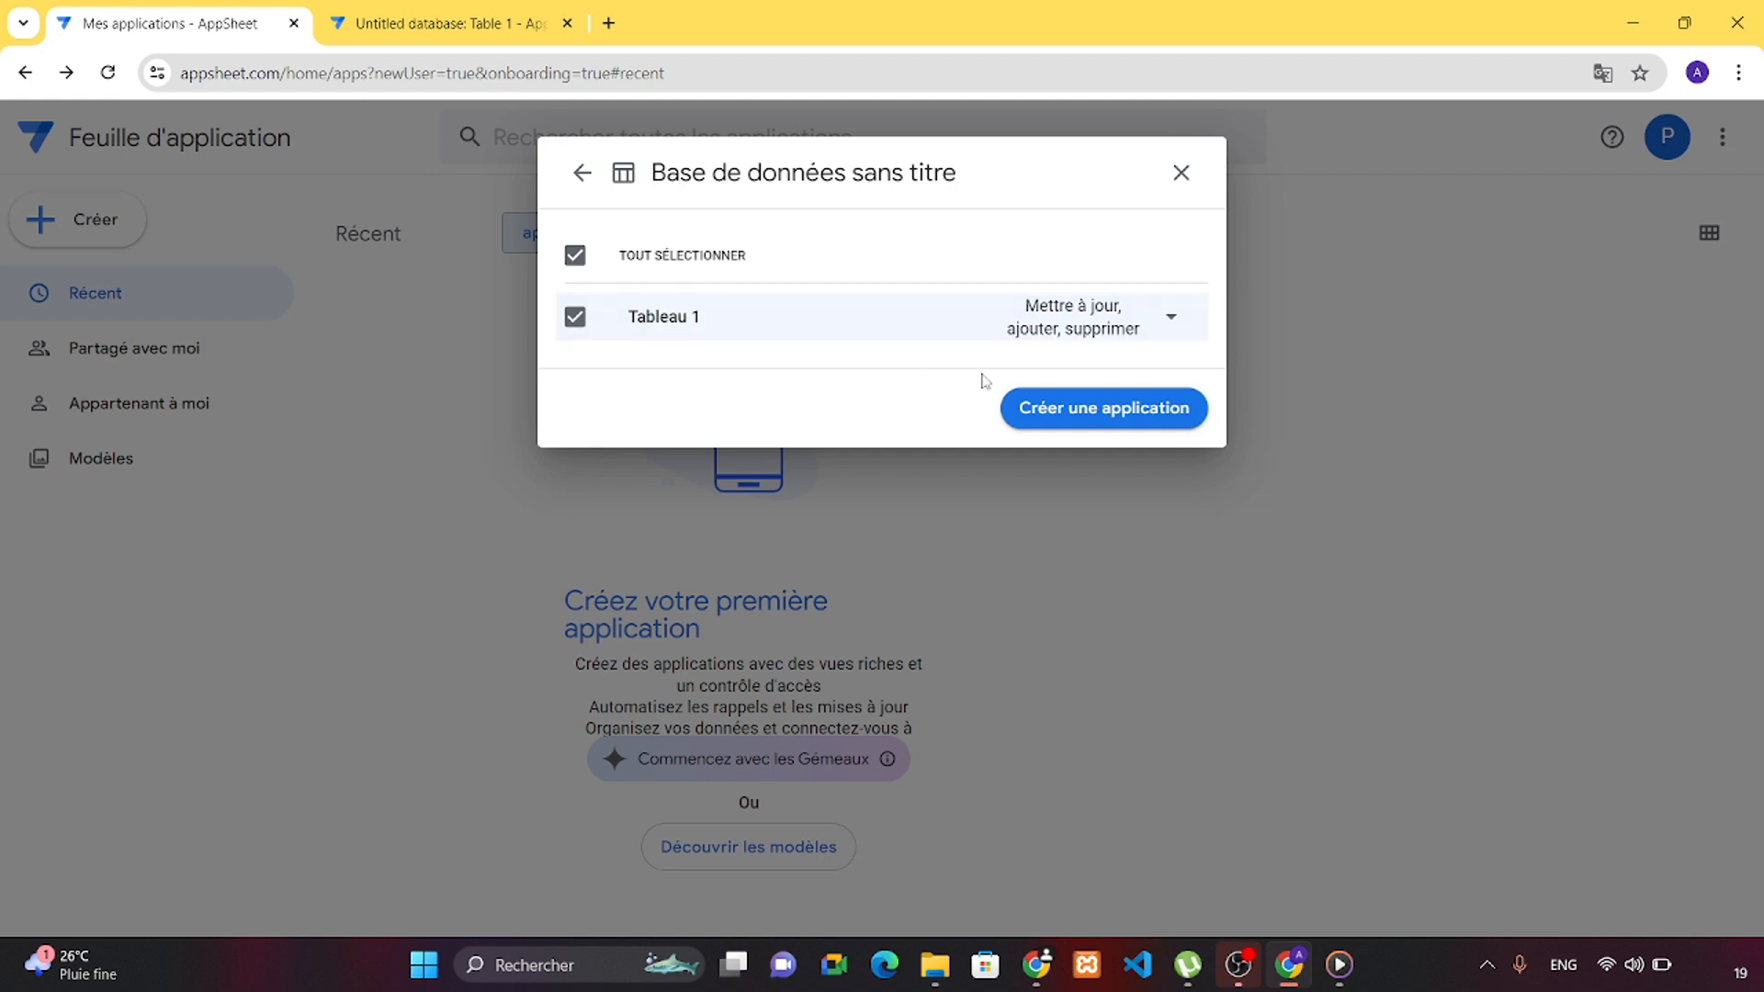
pyautogui.click(1063, 411)
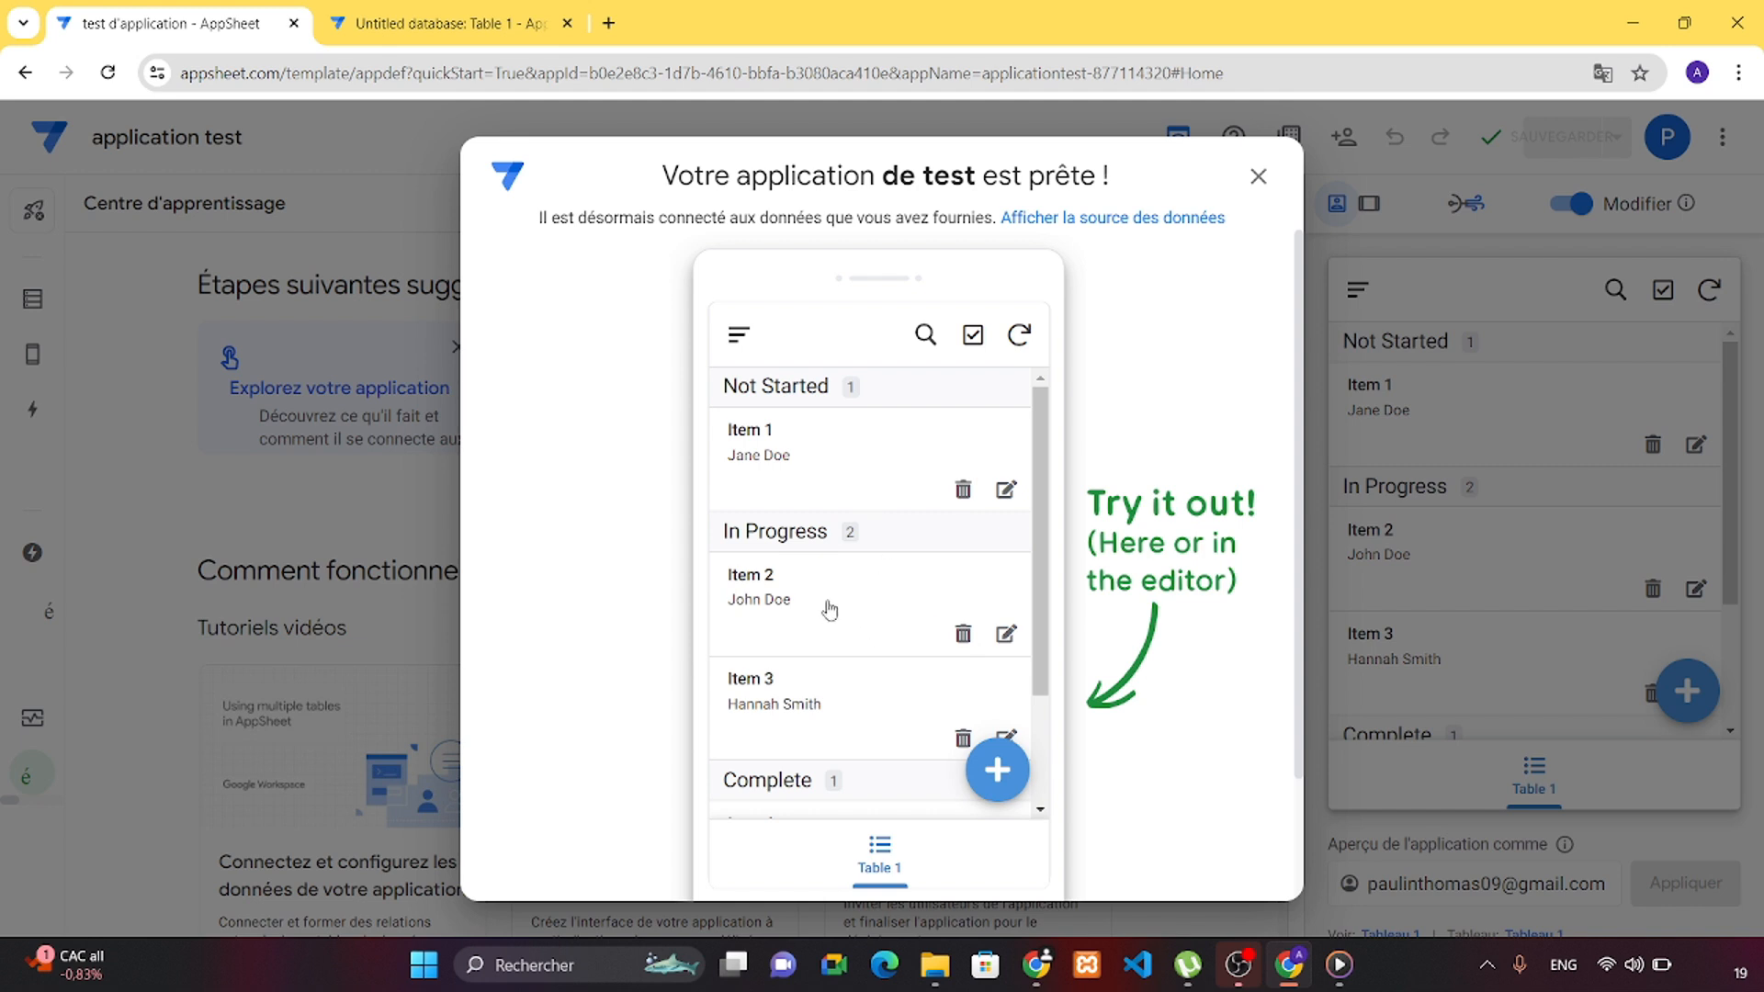
# Look through the new application's preview in the readiness dialog and dismiss the dialog.
pyautogui.scroll(-3, 827, 597)
pyautogui.scroll(3, 829, 581)
pyautogui.scroll(-3, 829, 581)
pyautogui.scroll(3, 829, 581)
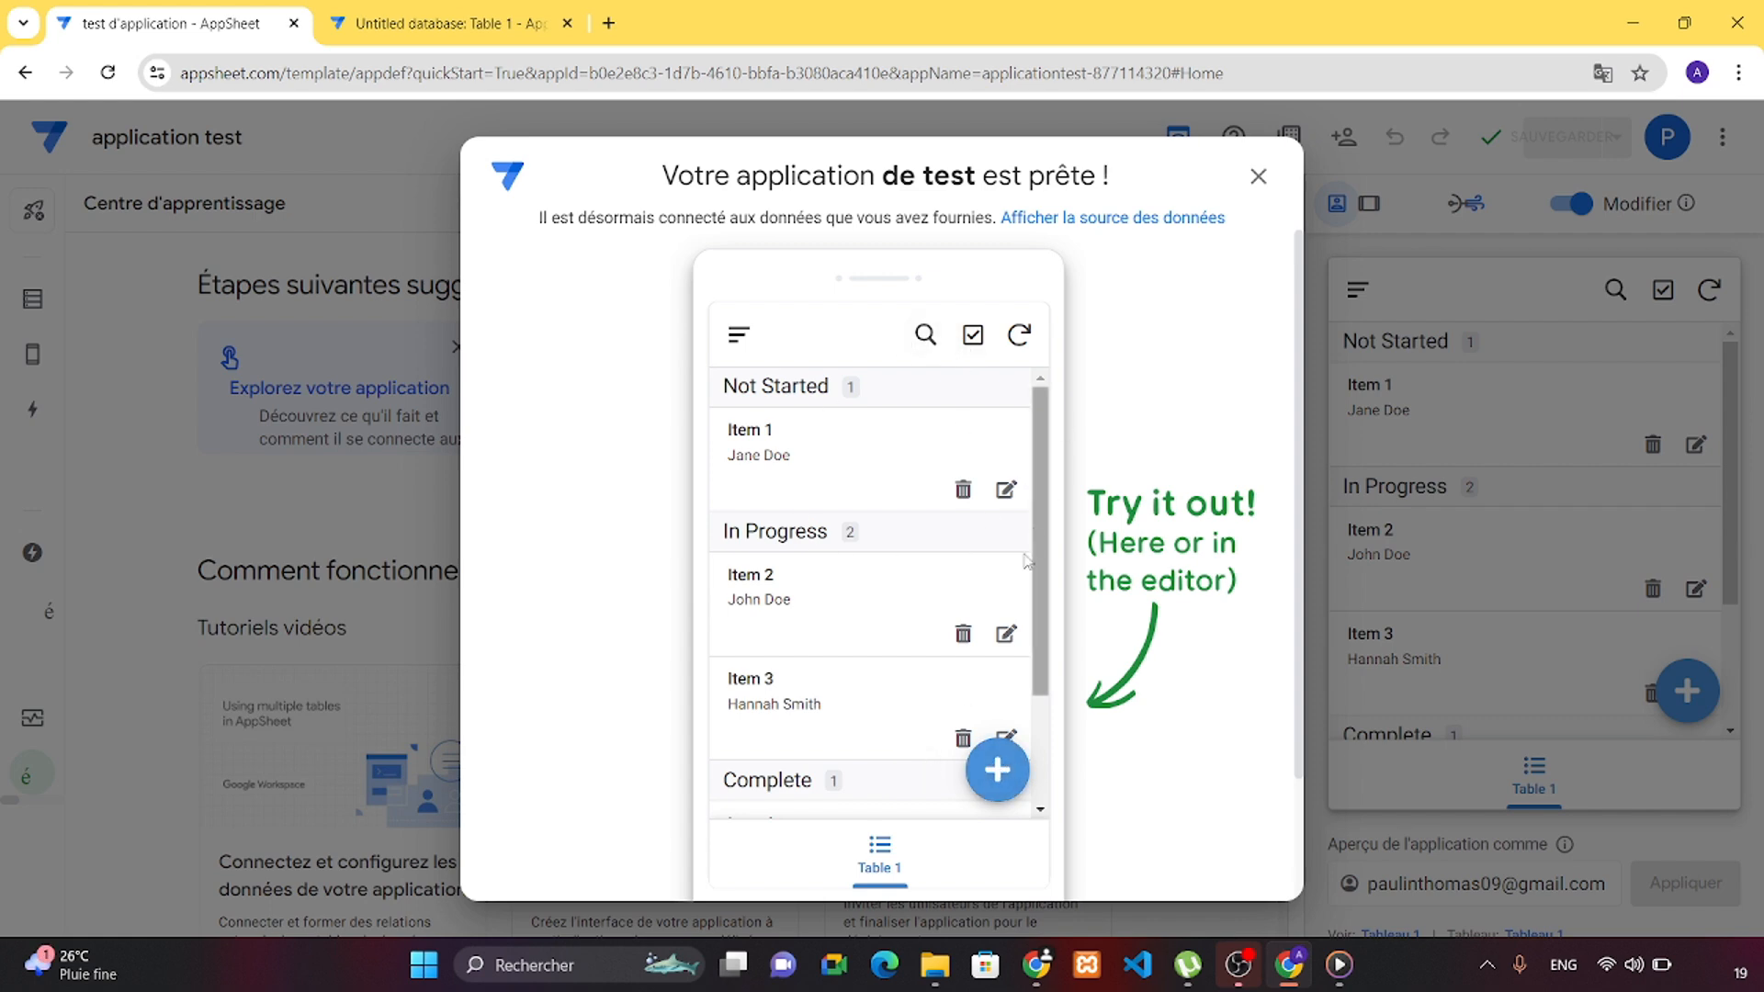
pyautogui.click(1258, 176)
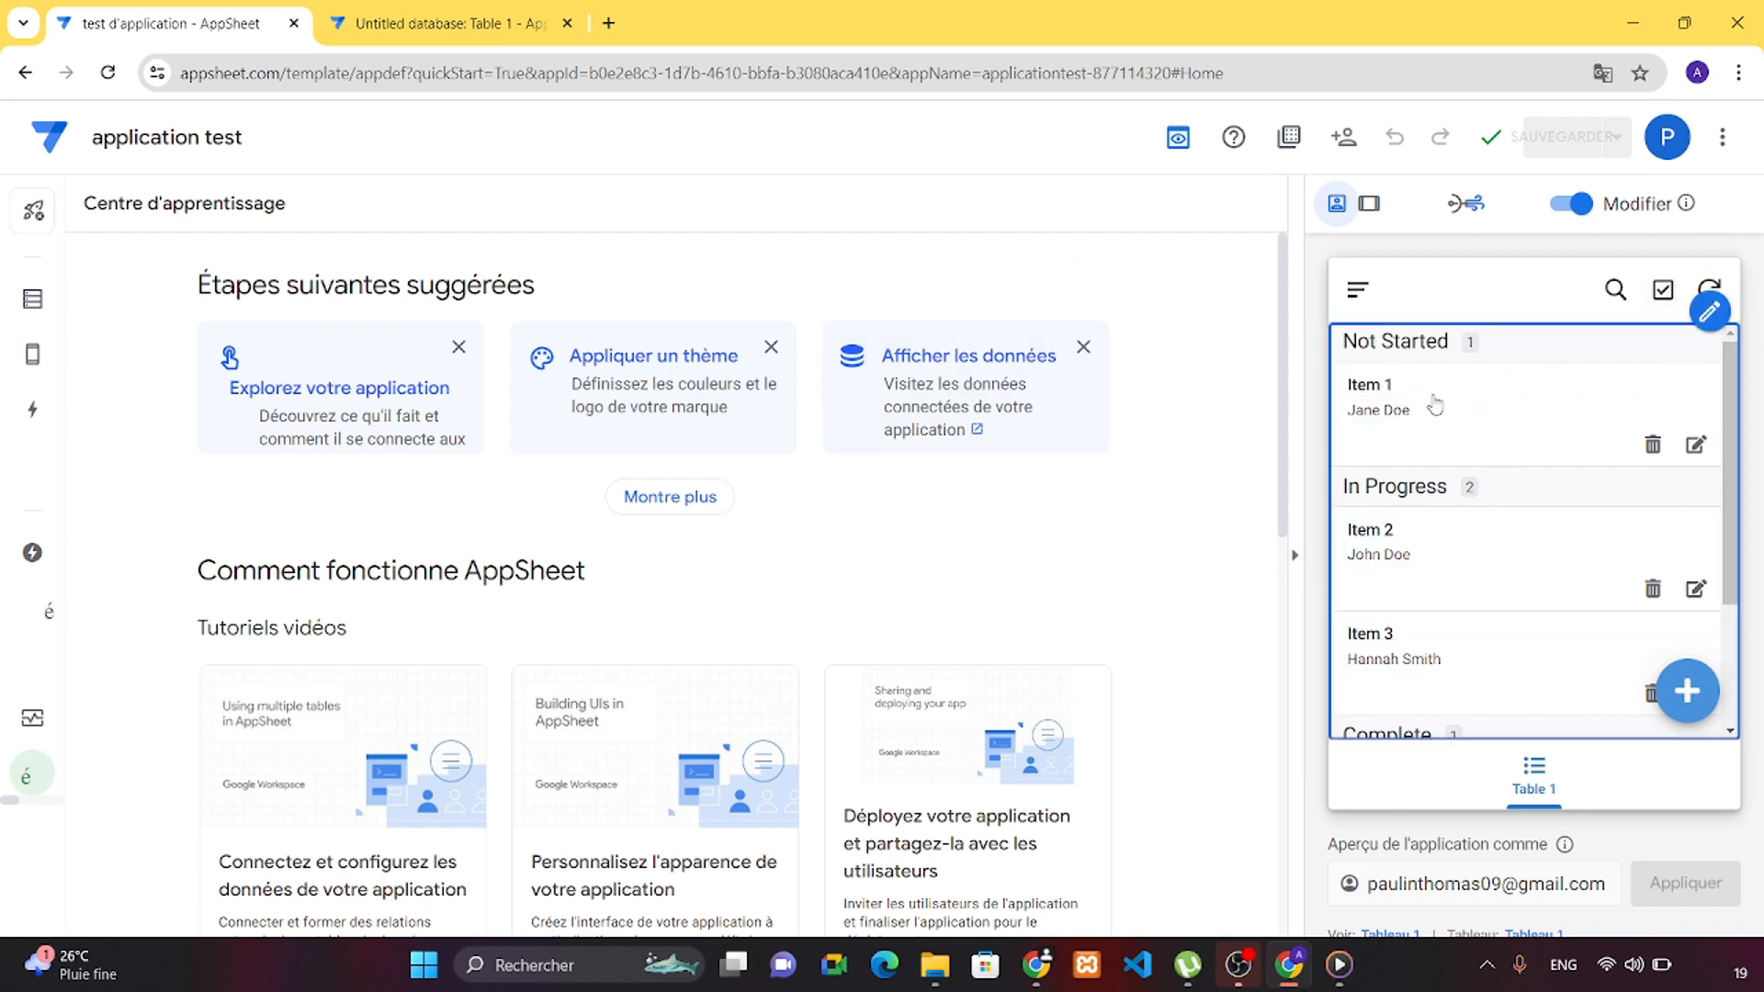
# Examine the item list and the fields of the new-item form in the app preview, and return to the list.
pyautogui.scroll(-3, 1422, 441)
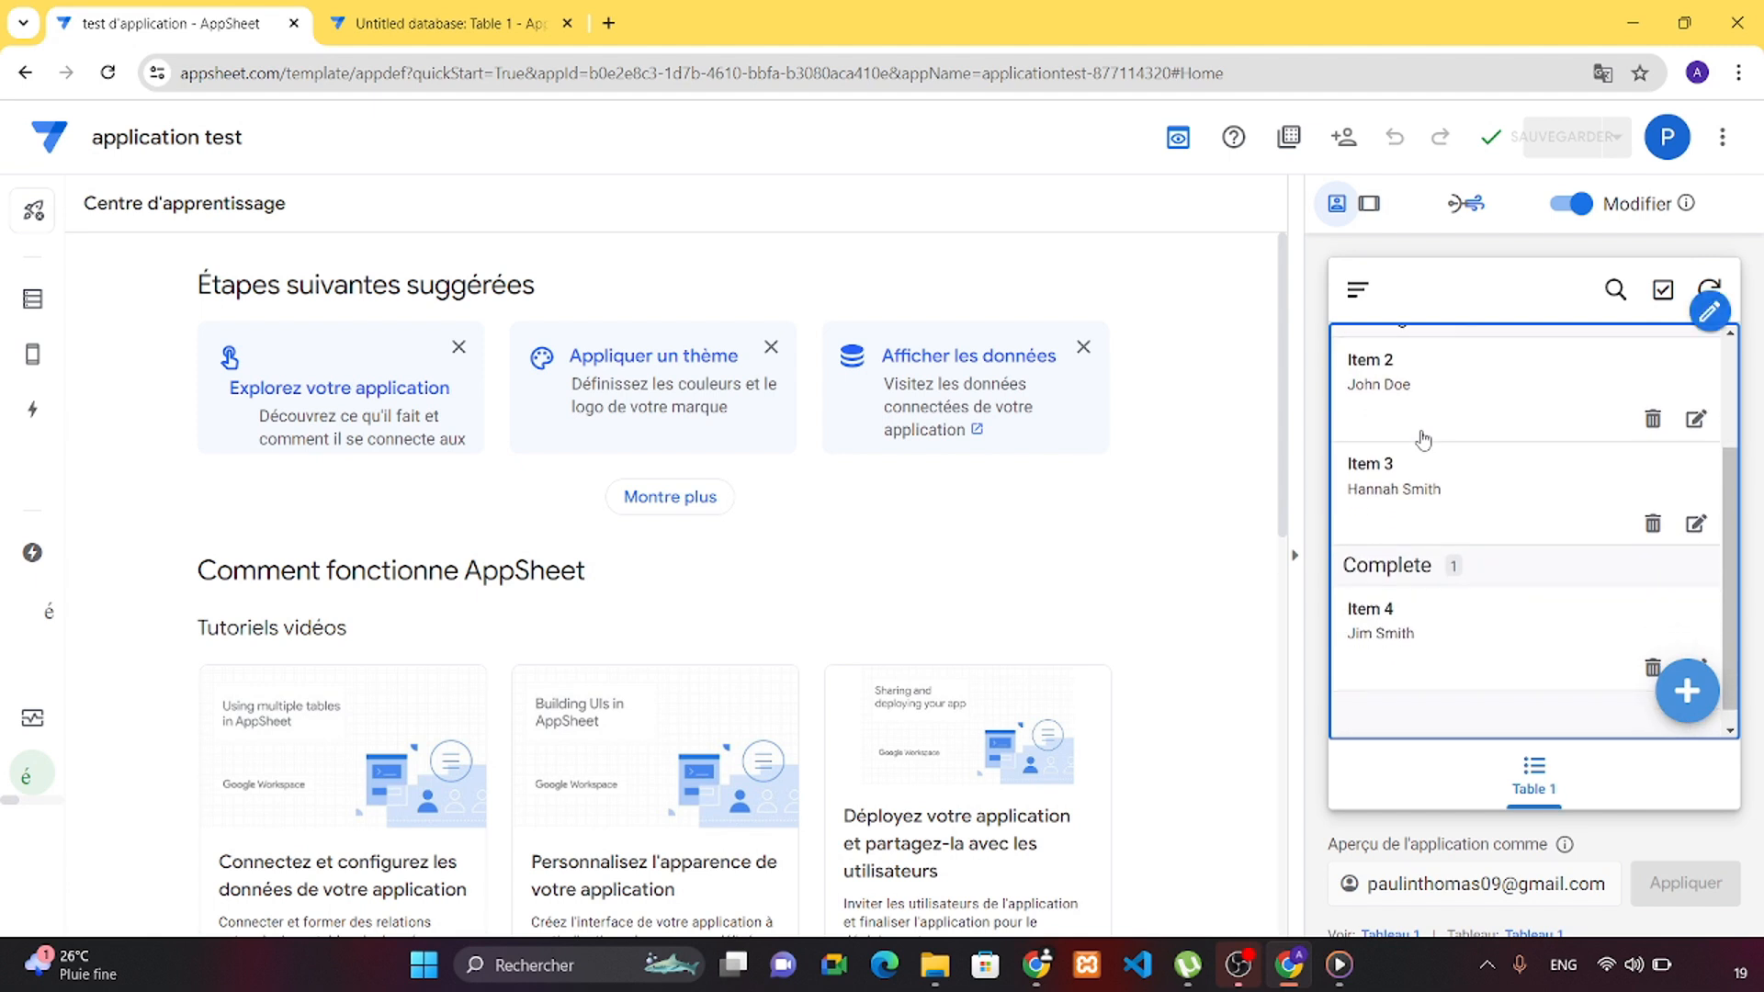
pyautogui.scroll(3, 1423, 441)
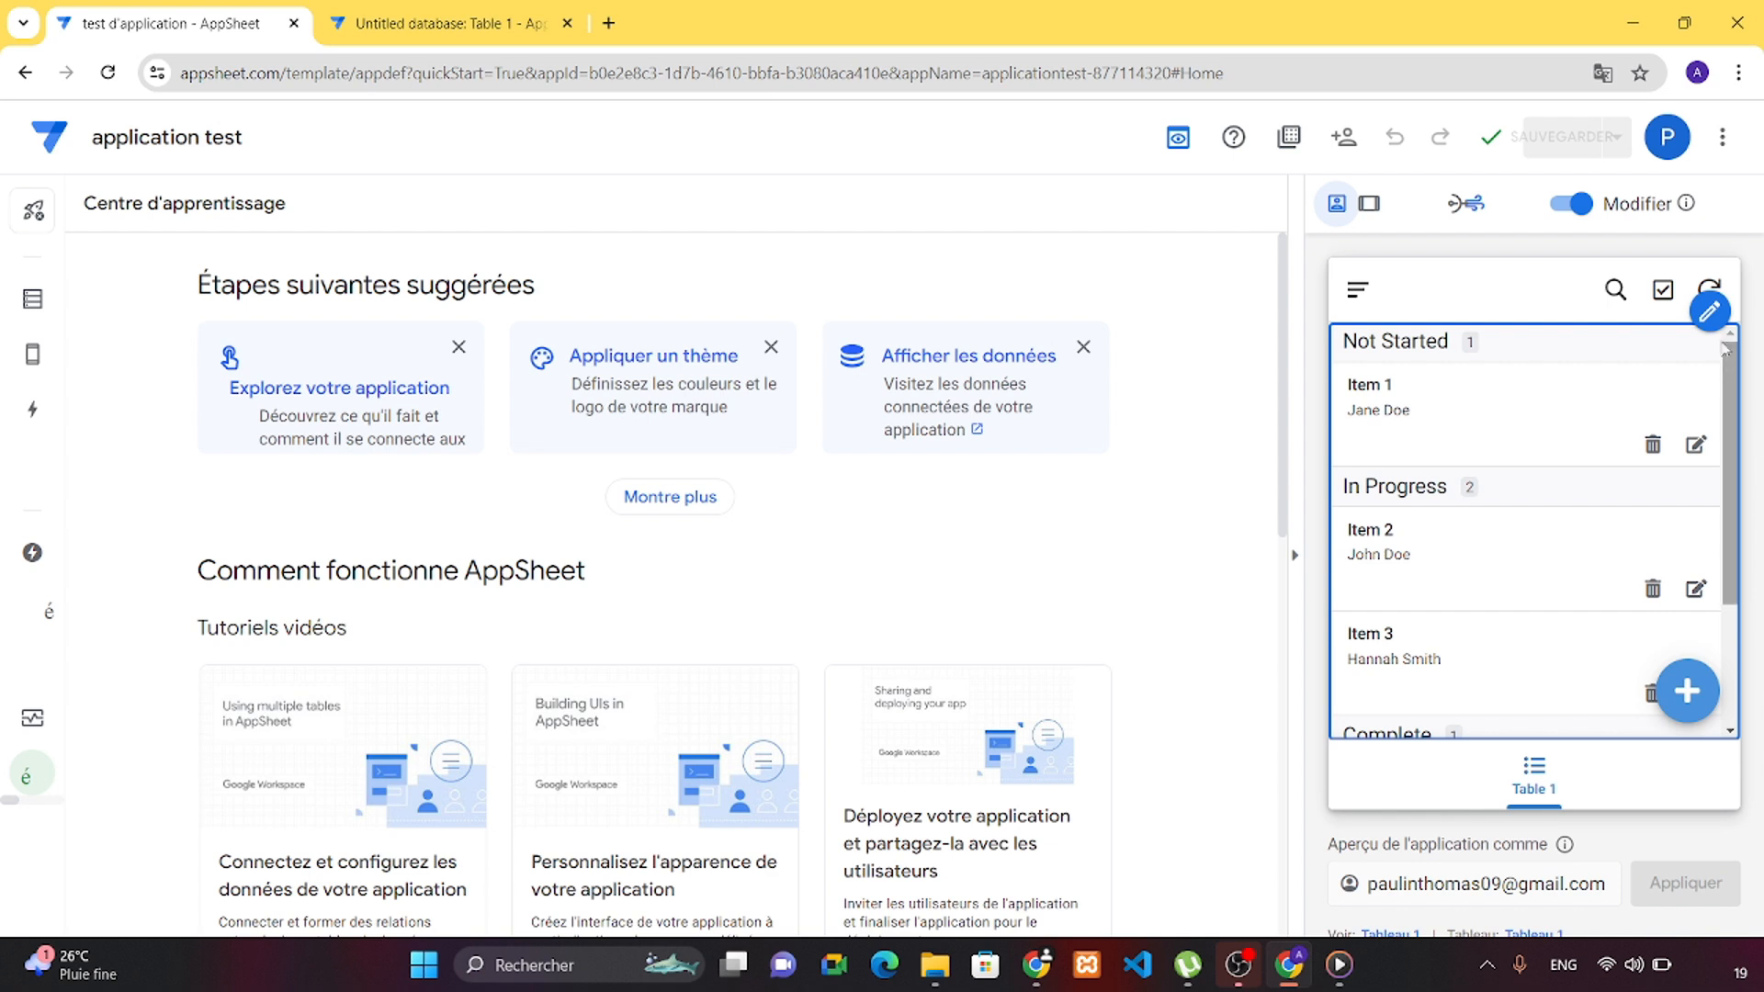
pyautogui.click(1693, 708)
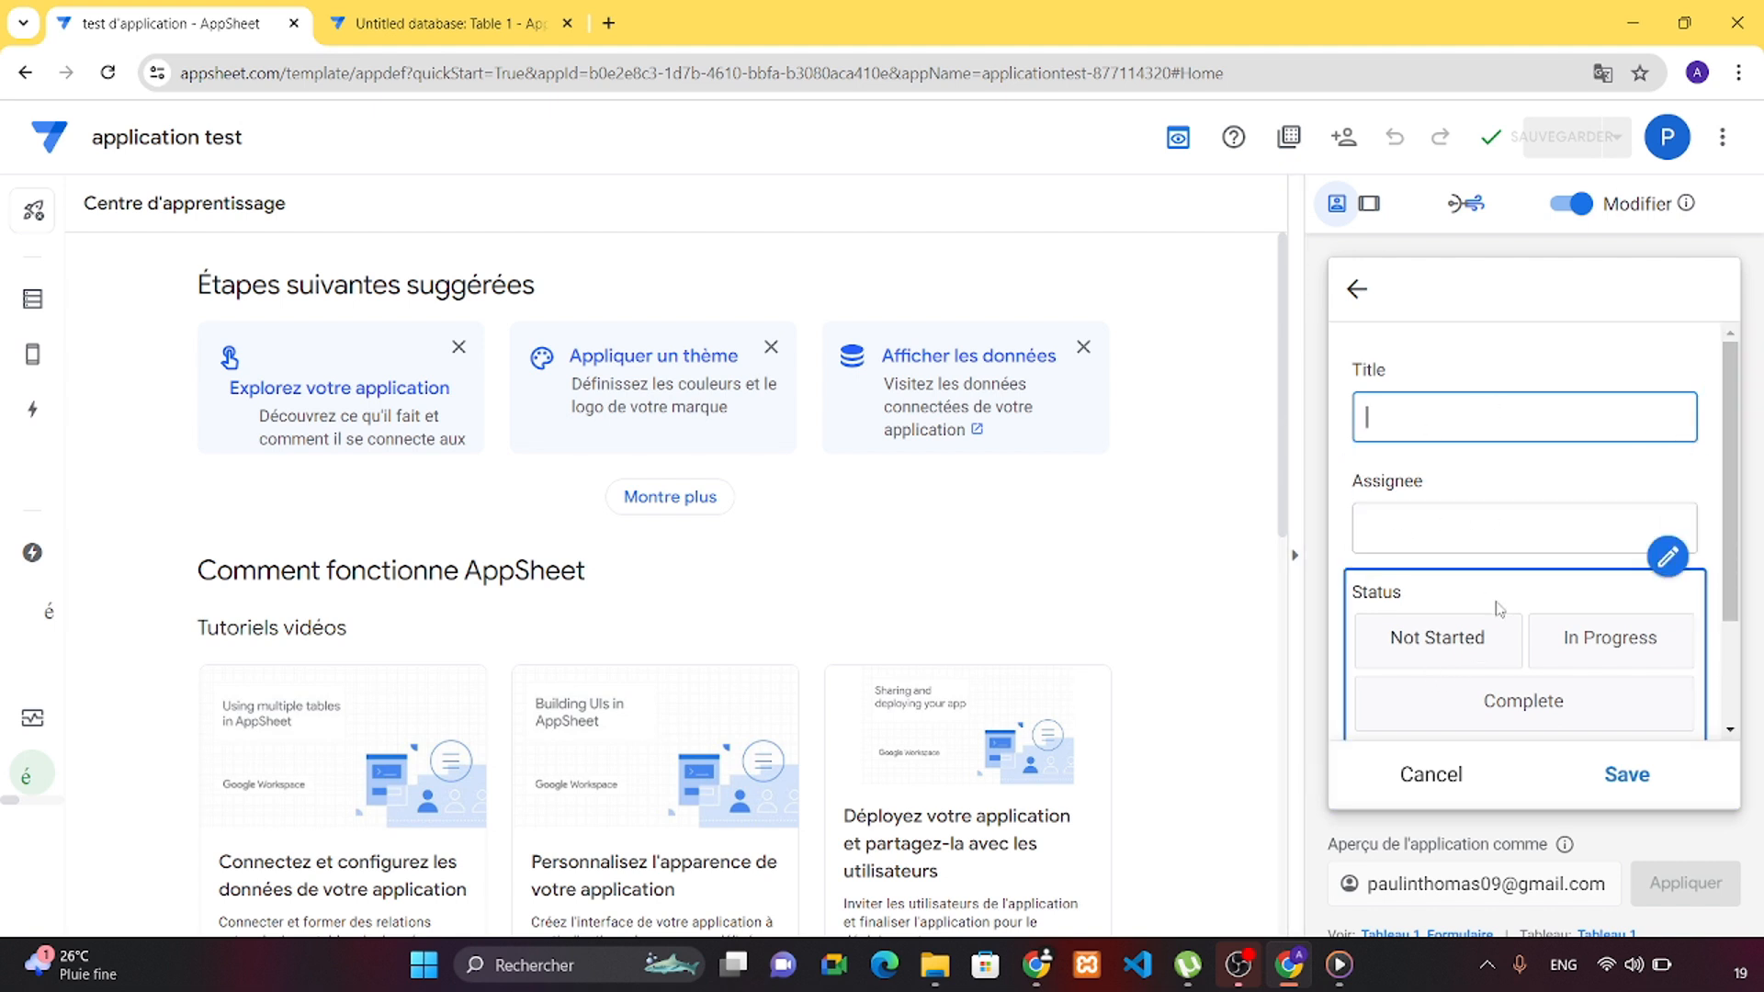
pyautogui.scroll(-2, 1524, 610)
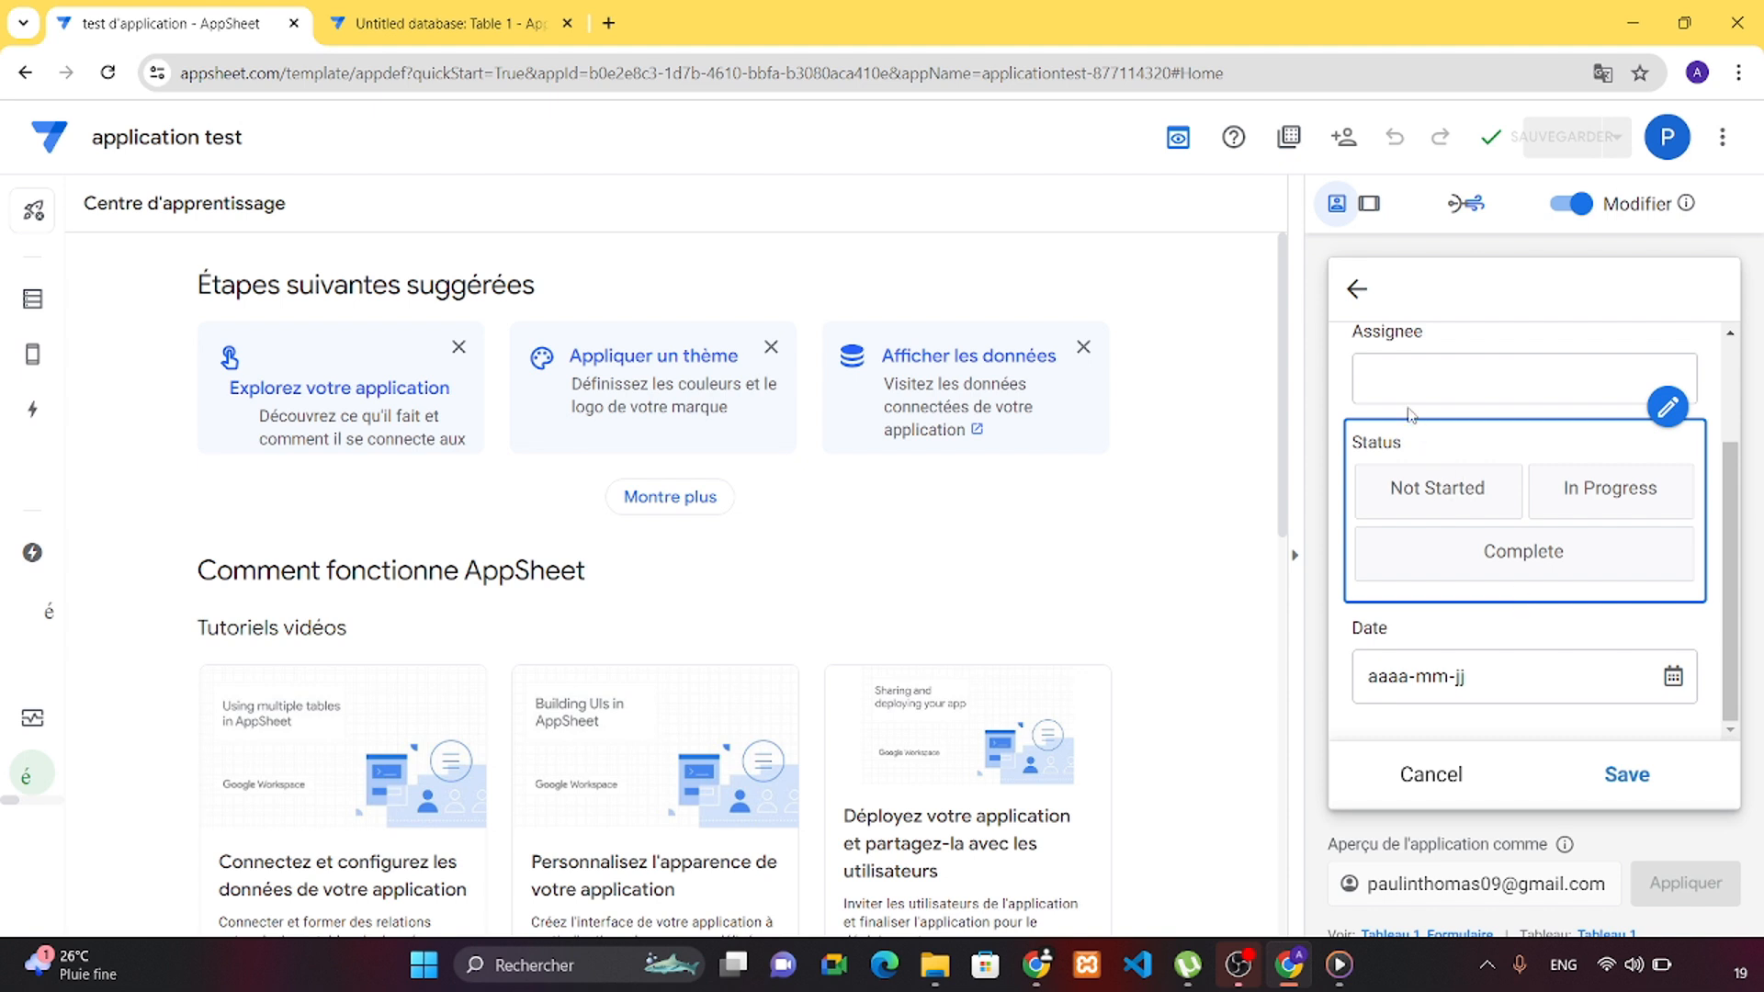
pyautogui.scroll(2, 1432, 413)
pyautogui.click(1354, 289)
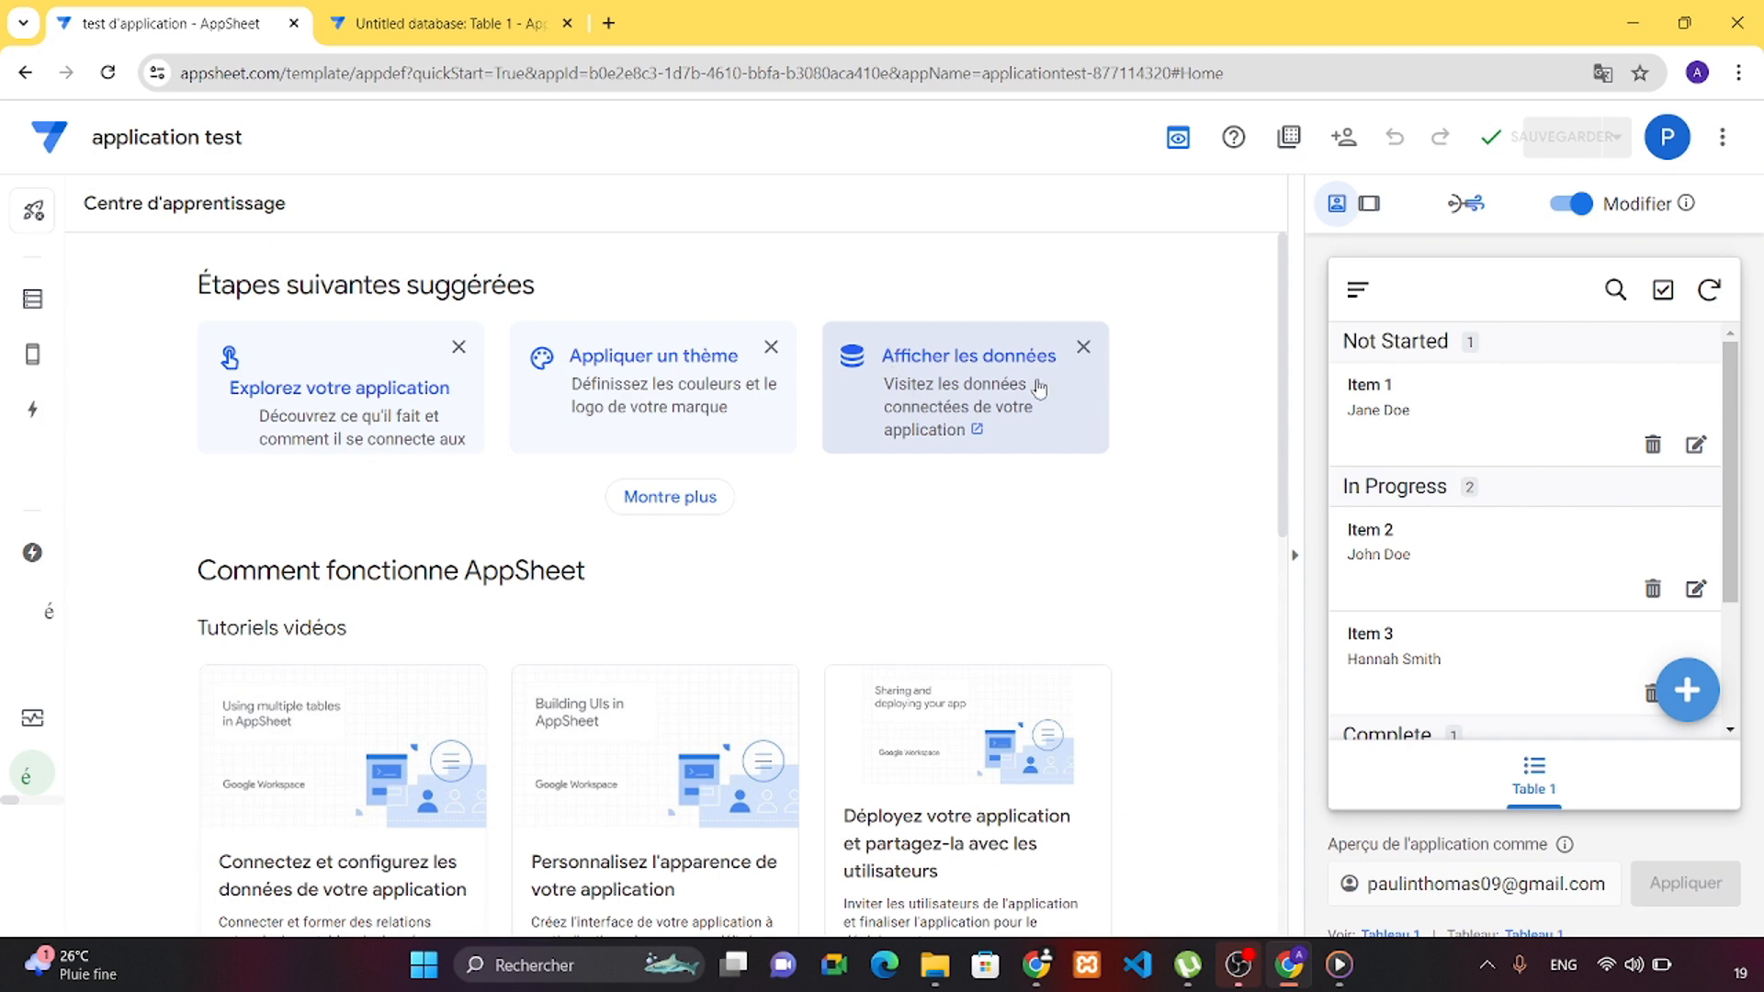
# Look through the learning centre's video tutorials and articles and return to the suggested steps.
pyautogui.scroll(-2, 684, 599)
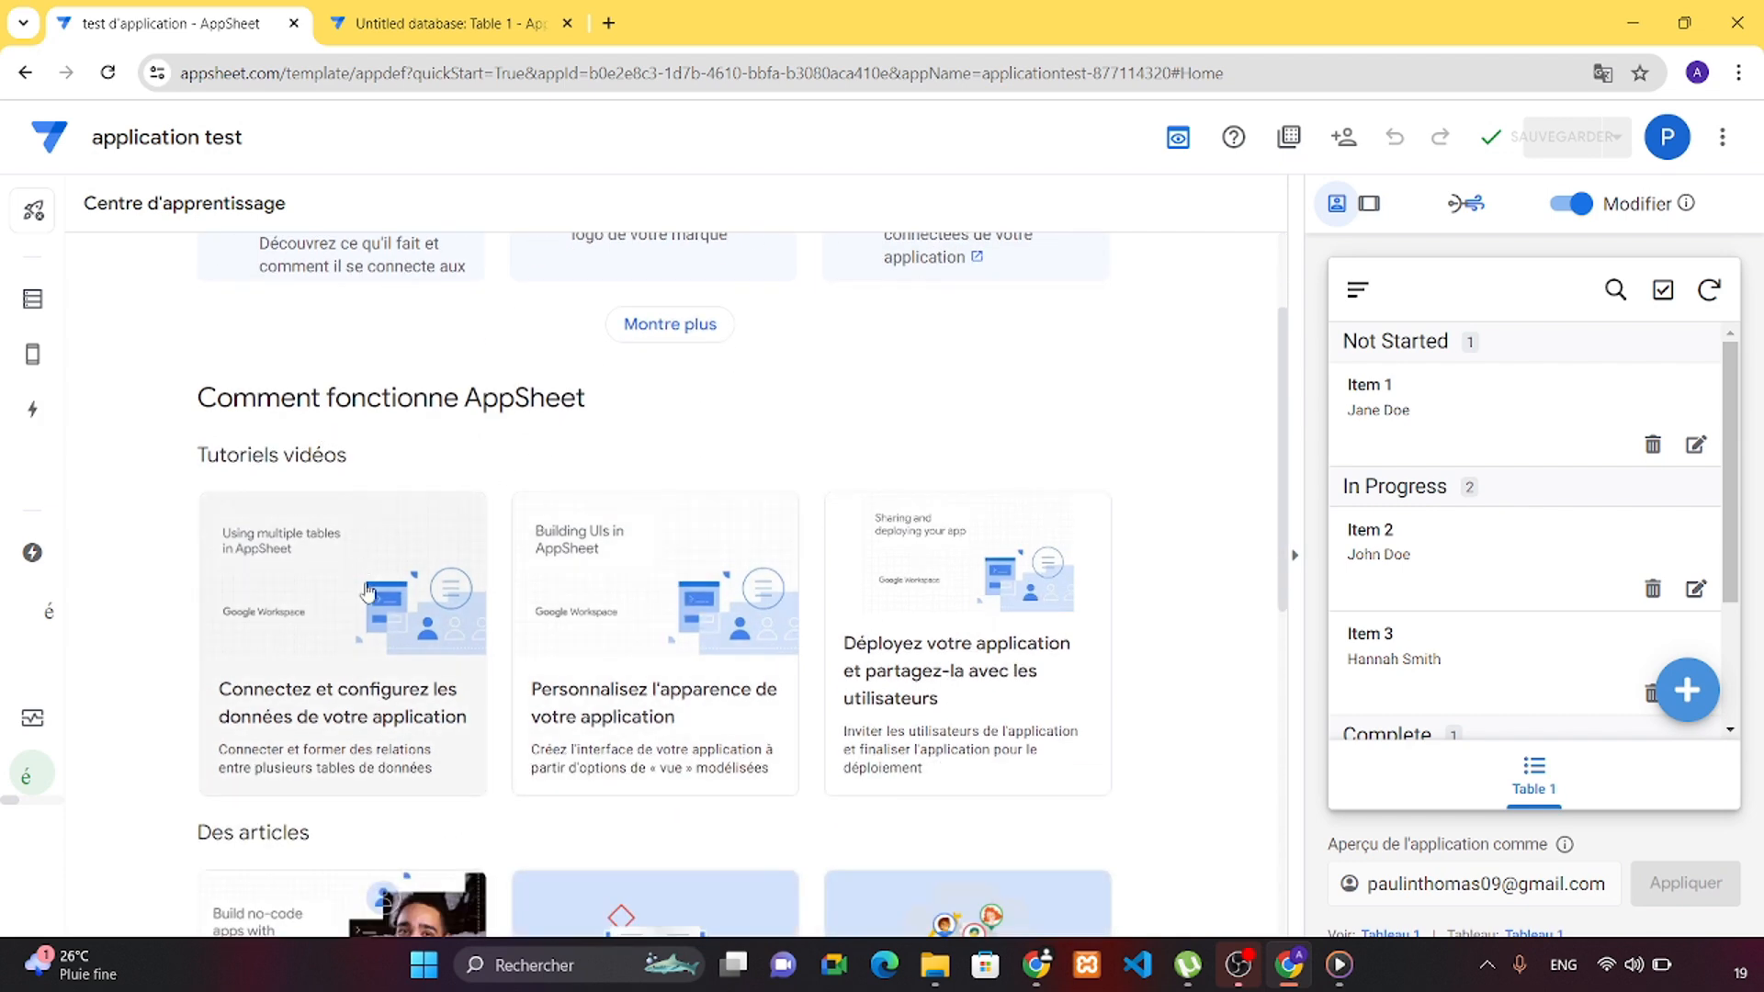
pyautogui.scroll(-3, 387, 655)
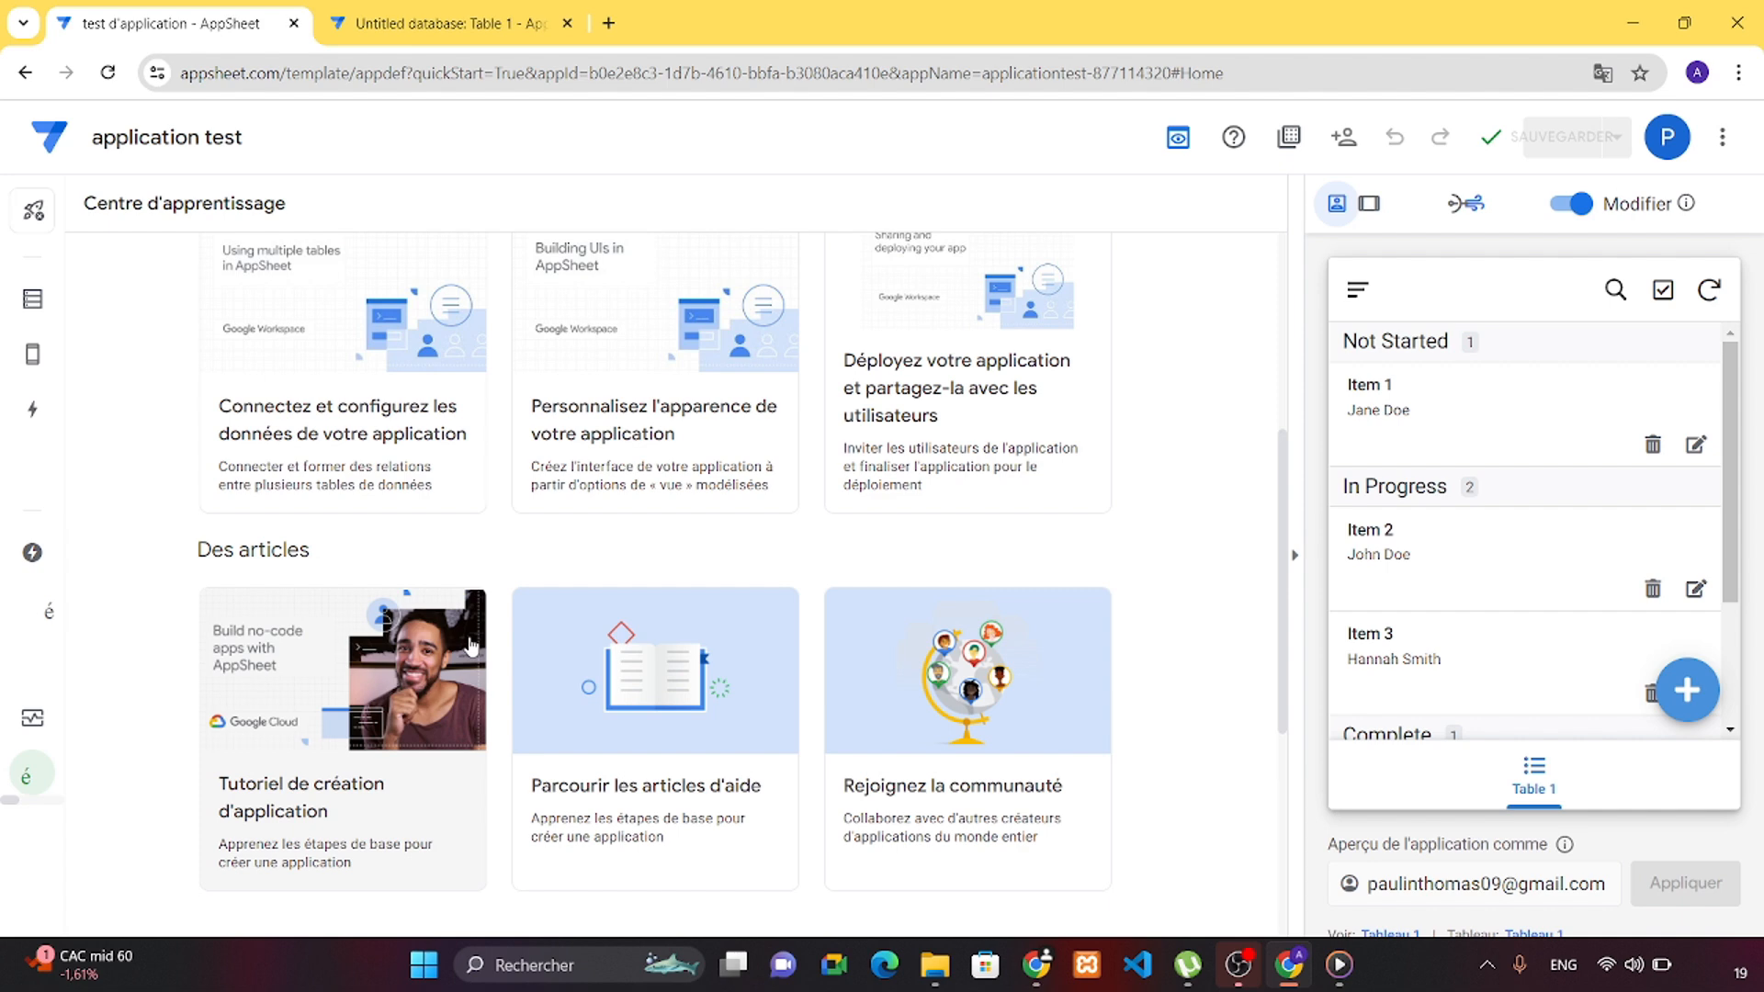
pyautogui.scroll(5, 597, 514)
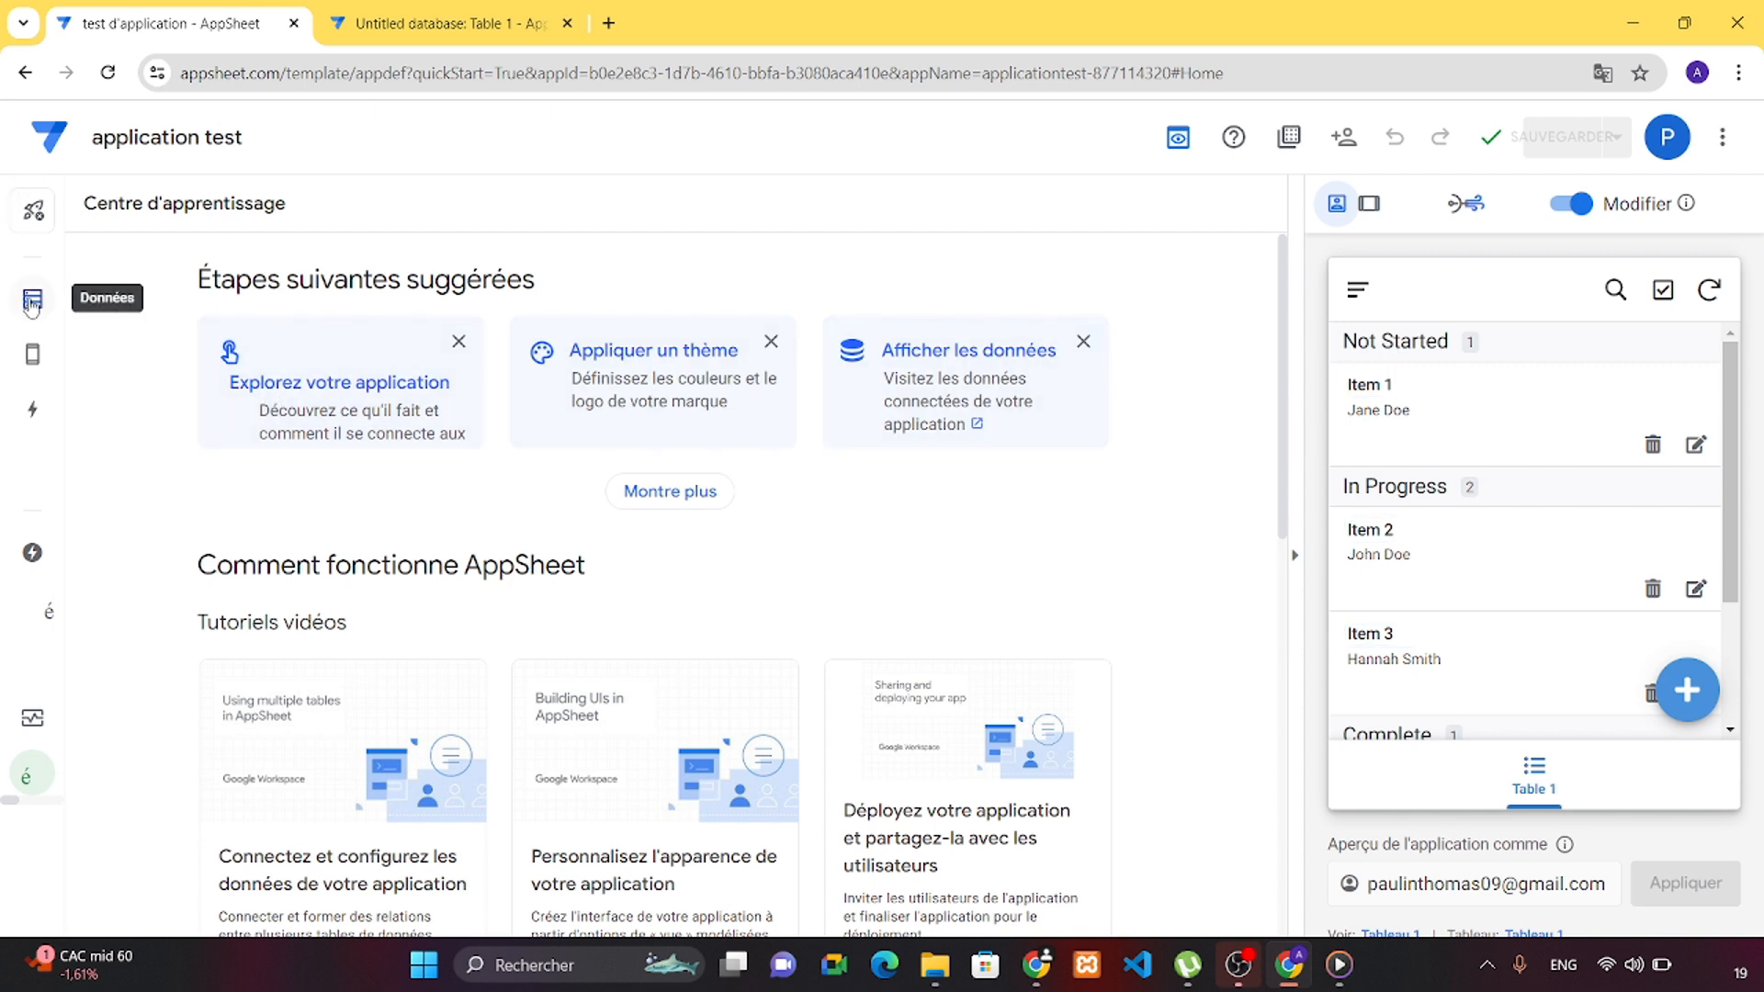
# Look through the editor's views, actions, intelligence and manage sections, and return to the Tableau 1 view settings.
pyautogui.moveTo(31, 354)
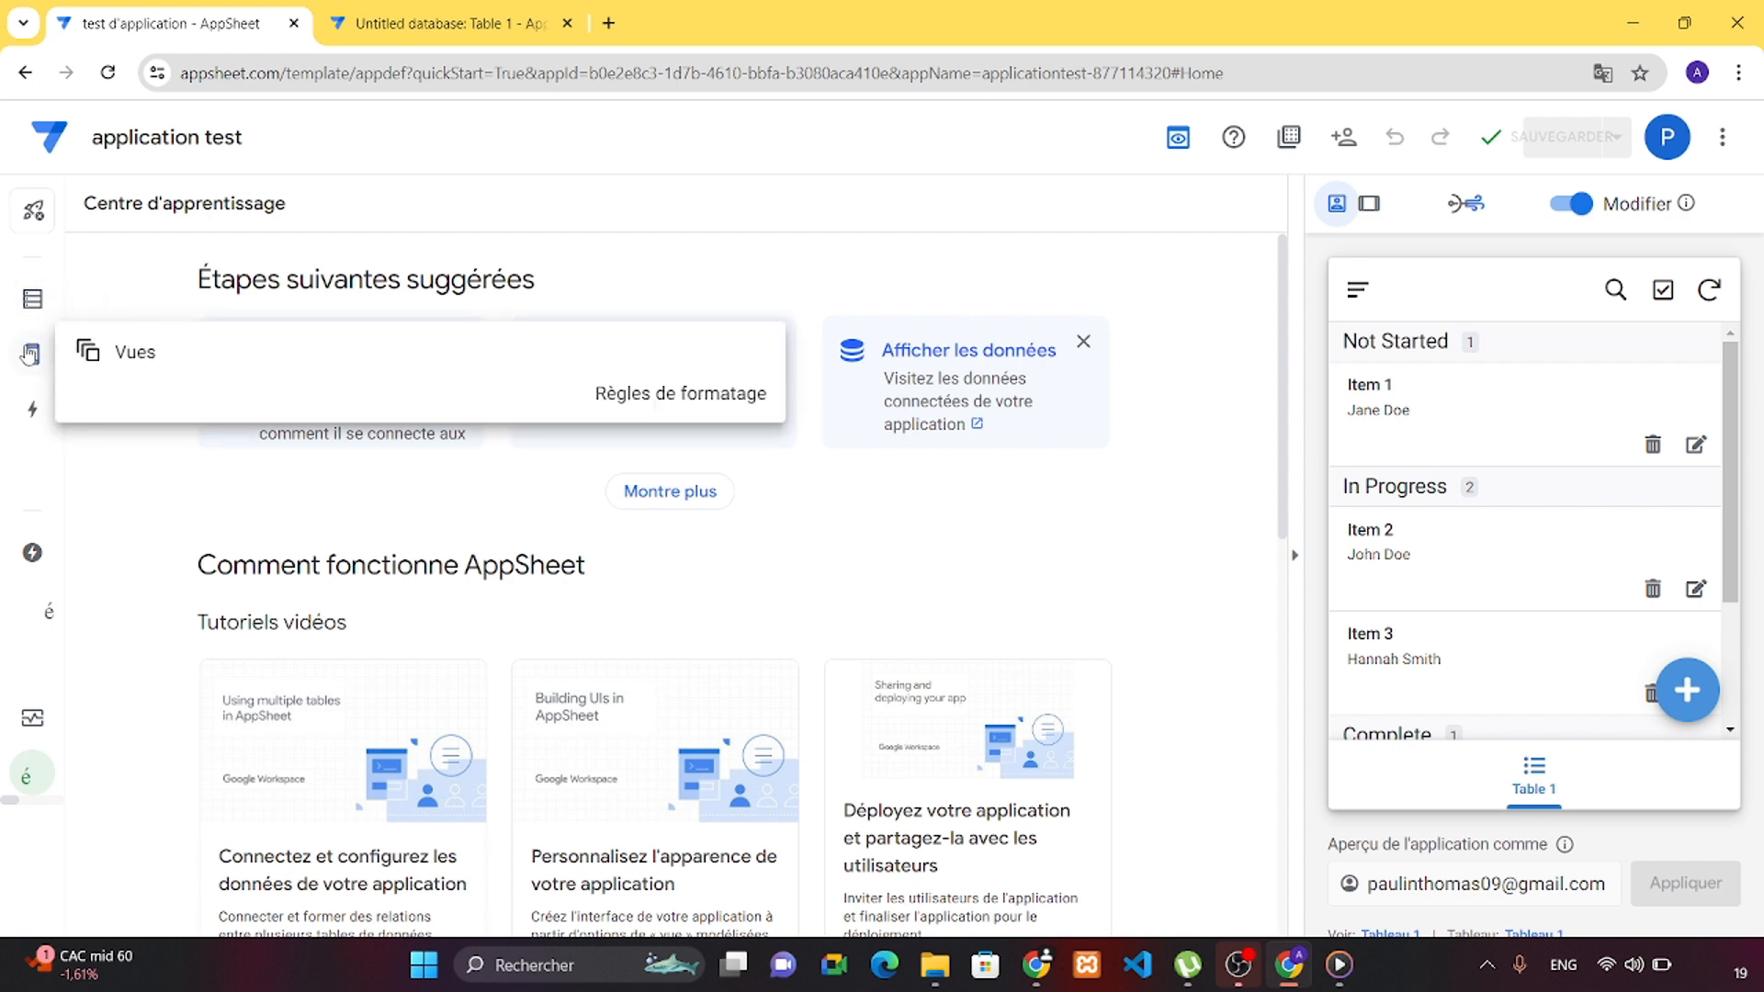
pyautogui.click(30, 354)
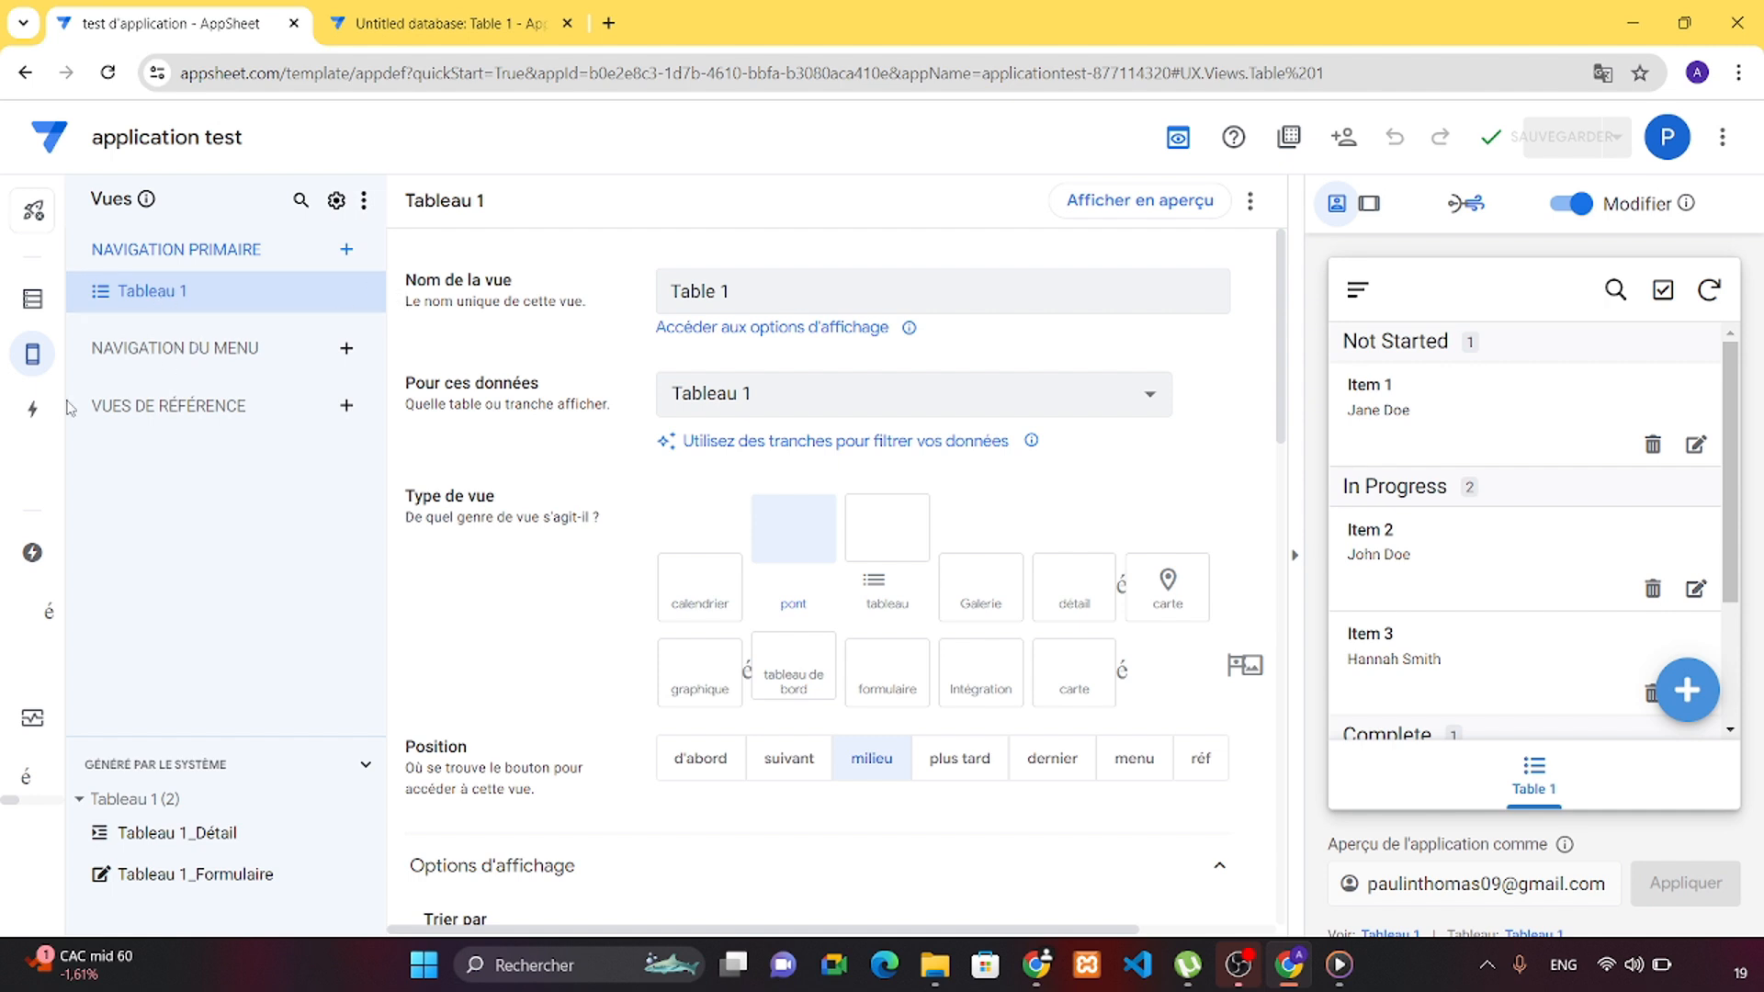
pyautogui.click(31, 411)
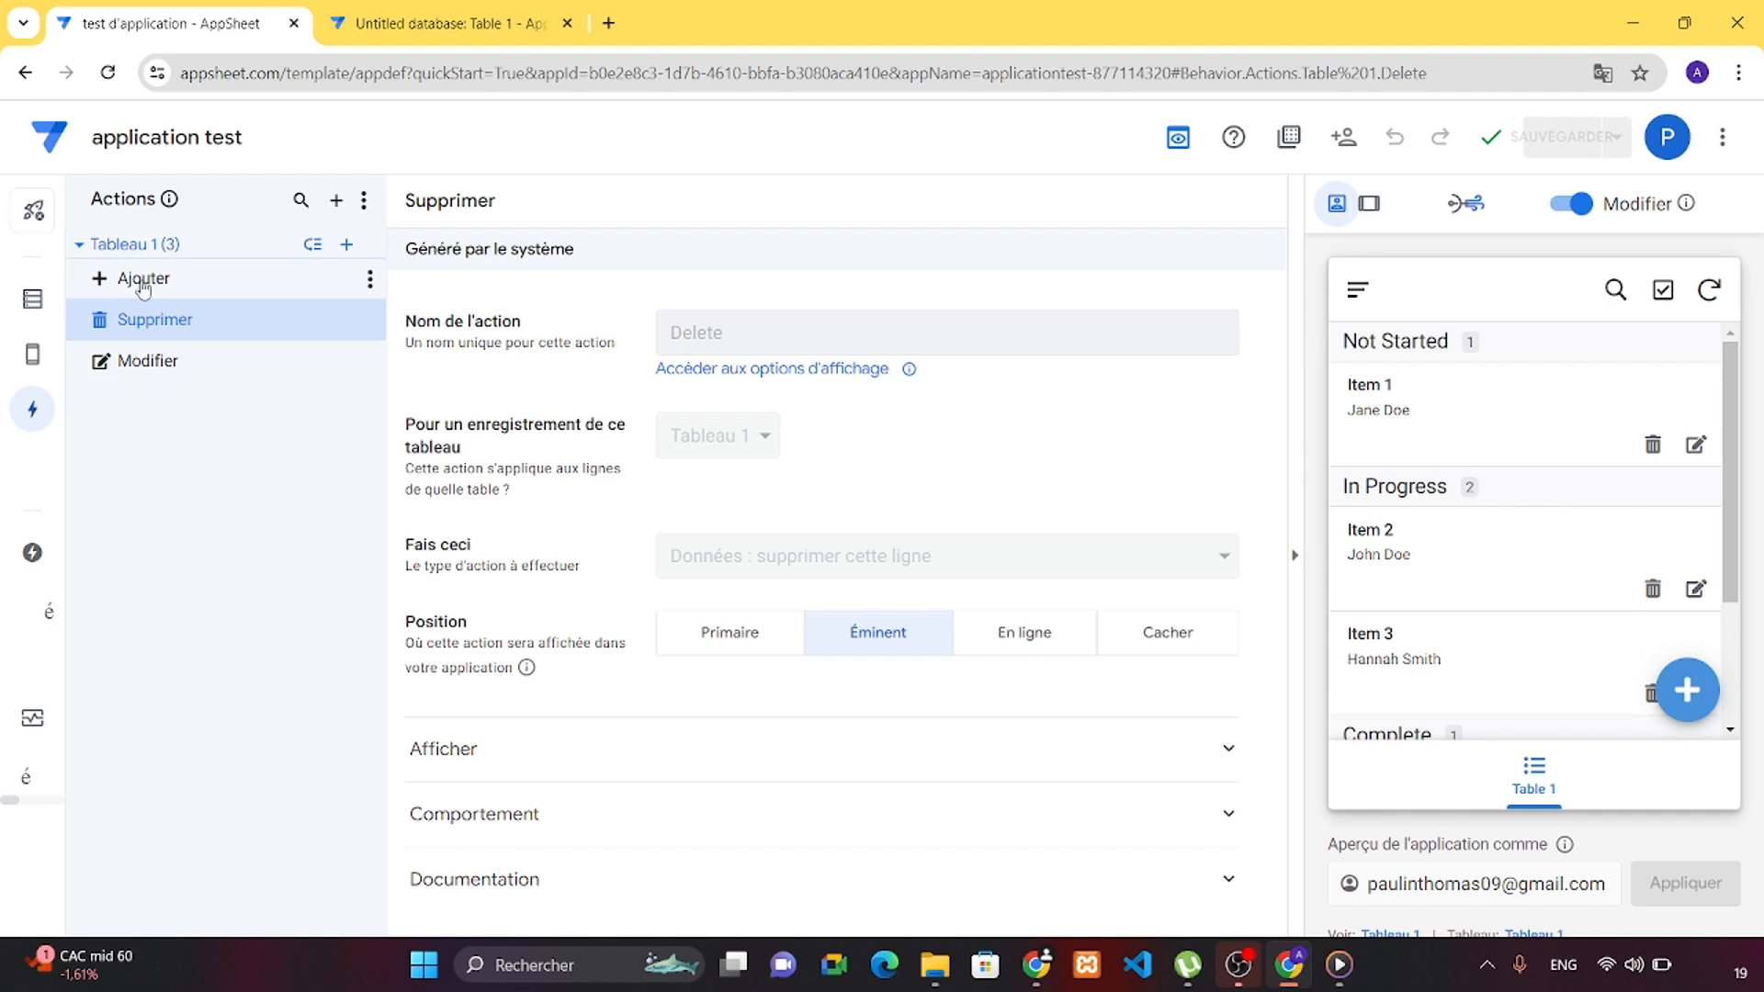
pyautogui.click(34, 554)
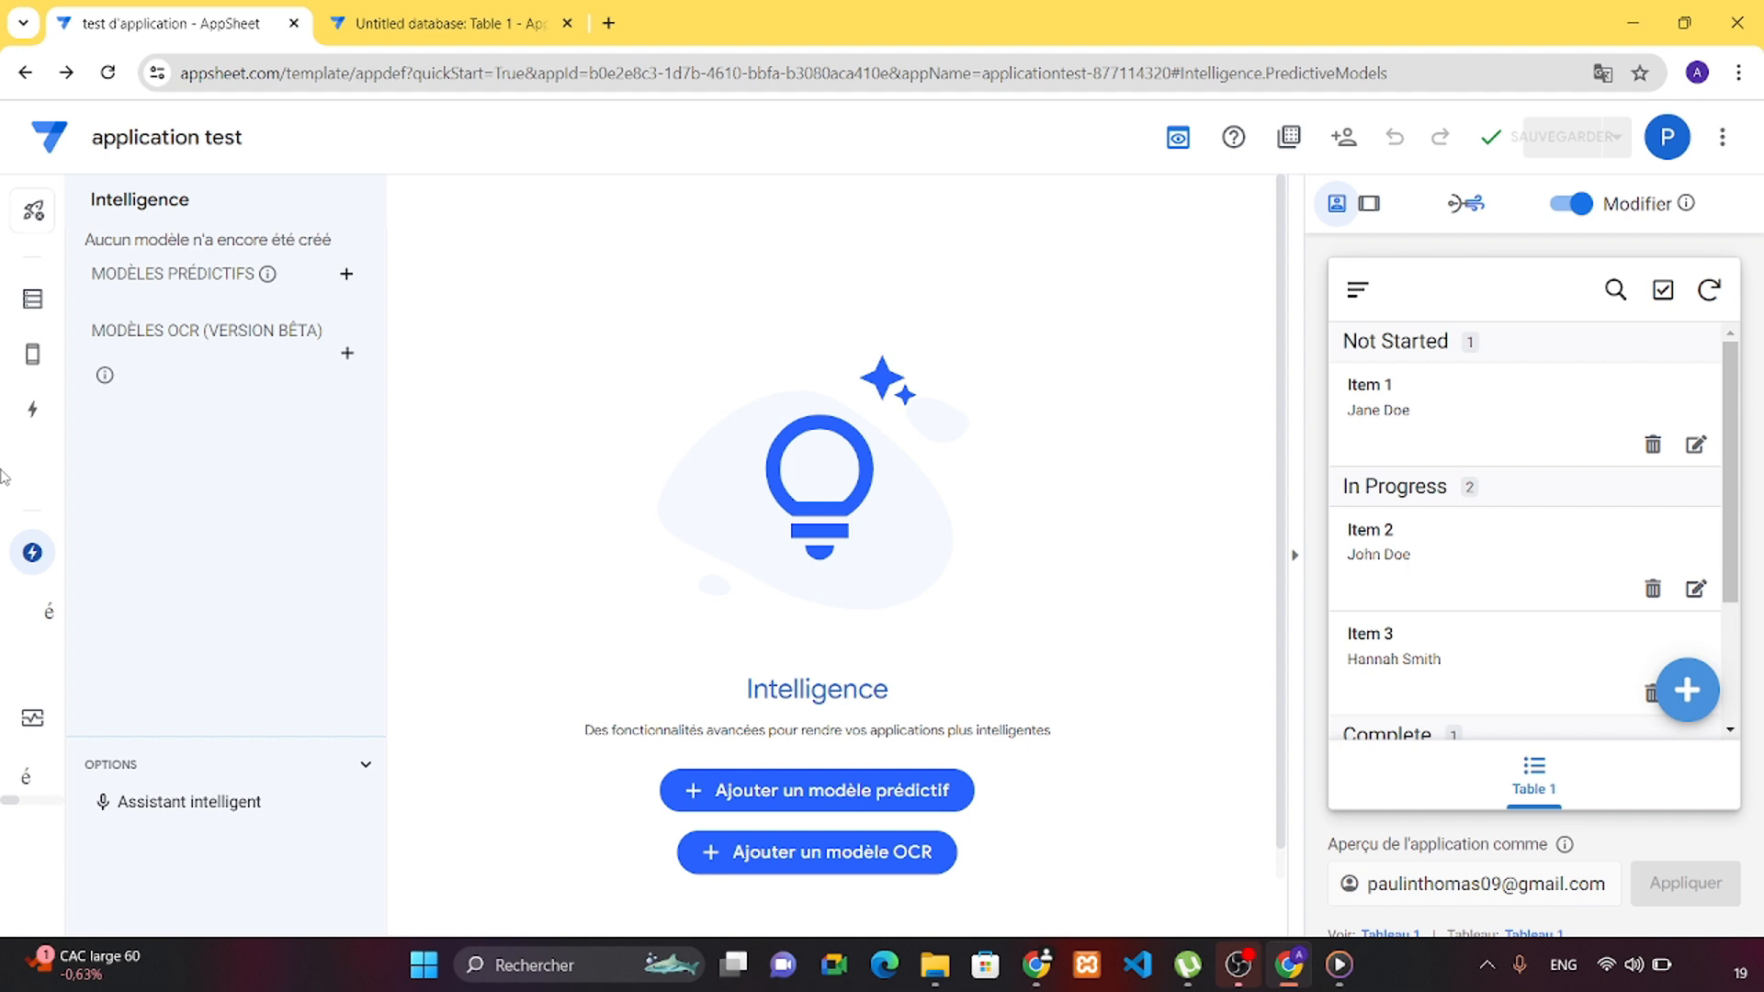
pyautogui.moveTo(16, 342)
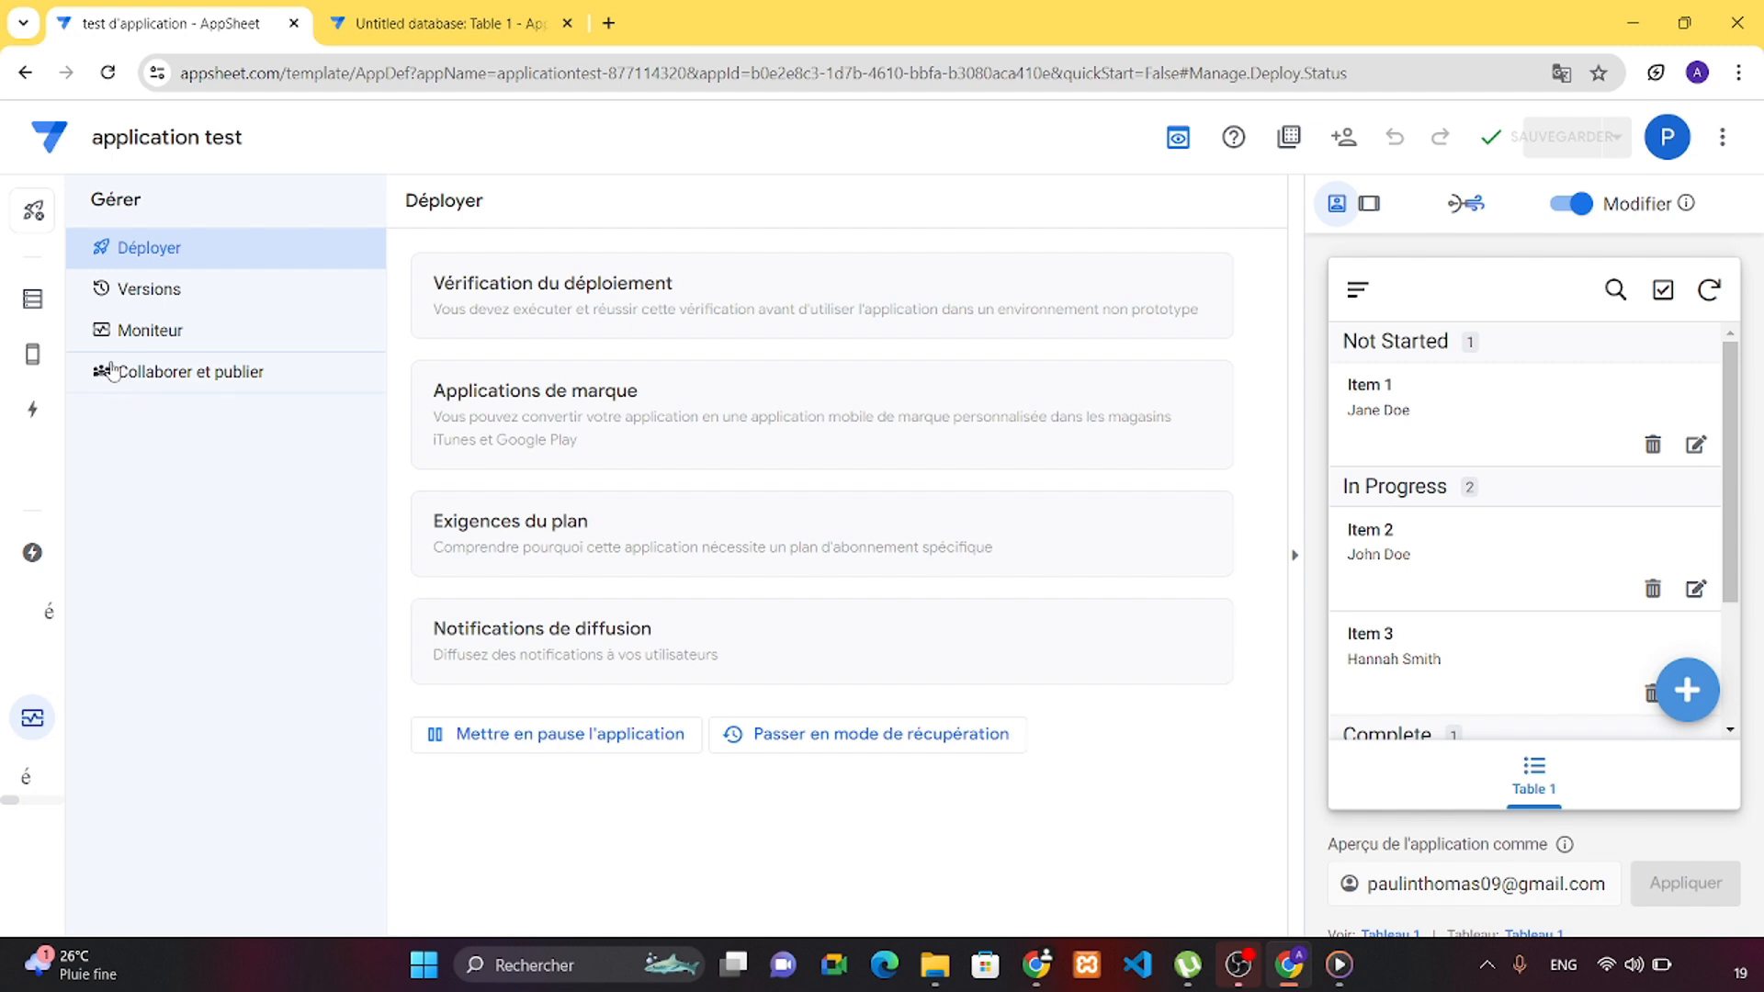
pyautogui.click(18, 368)
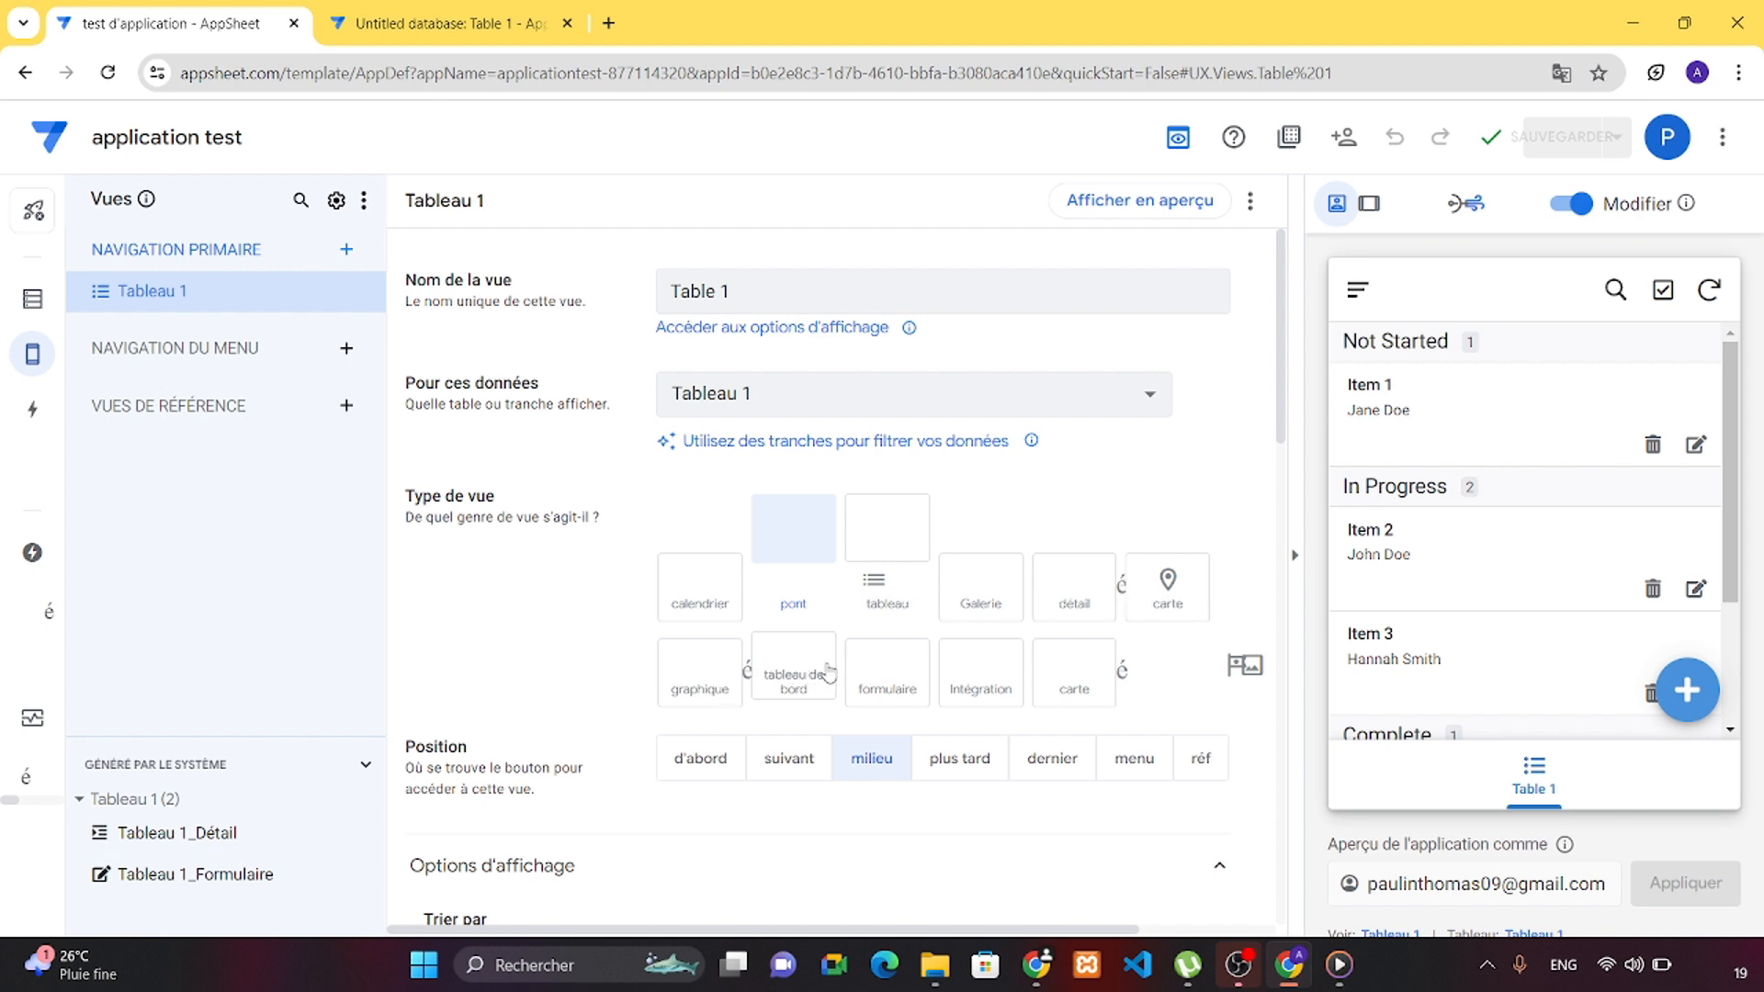
# Change the Tableau 1 view to the calendar type and rename the view as "calendrier".
pyautogui.click(698, 592)
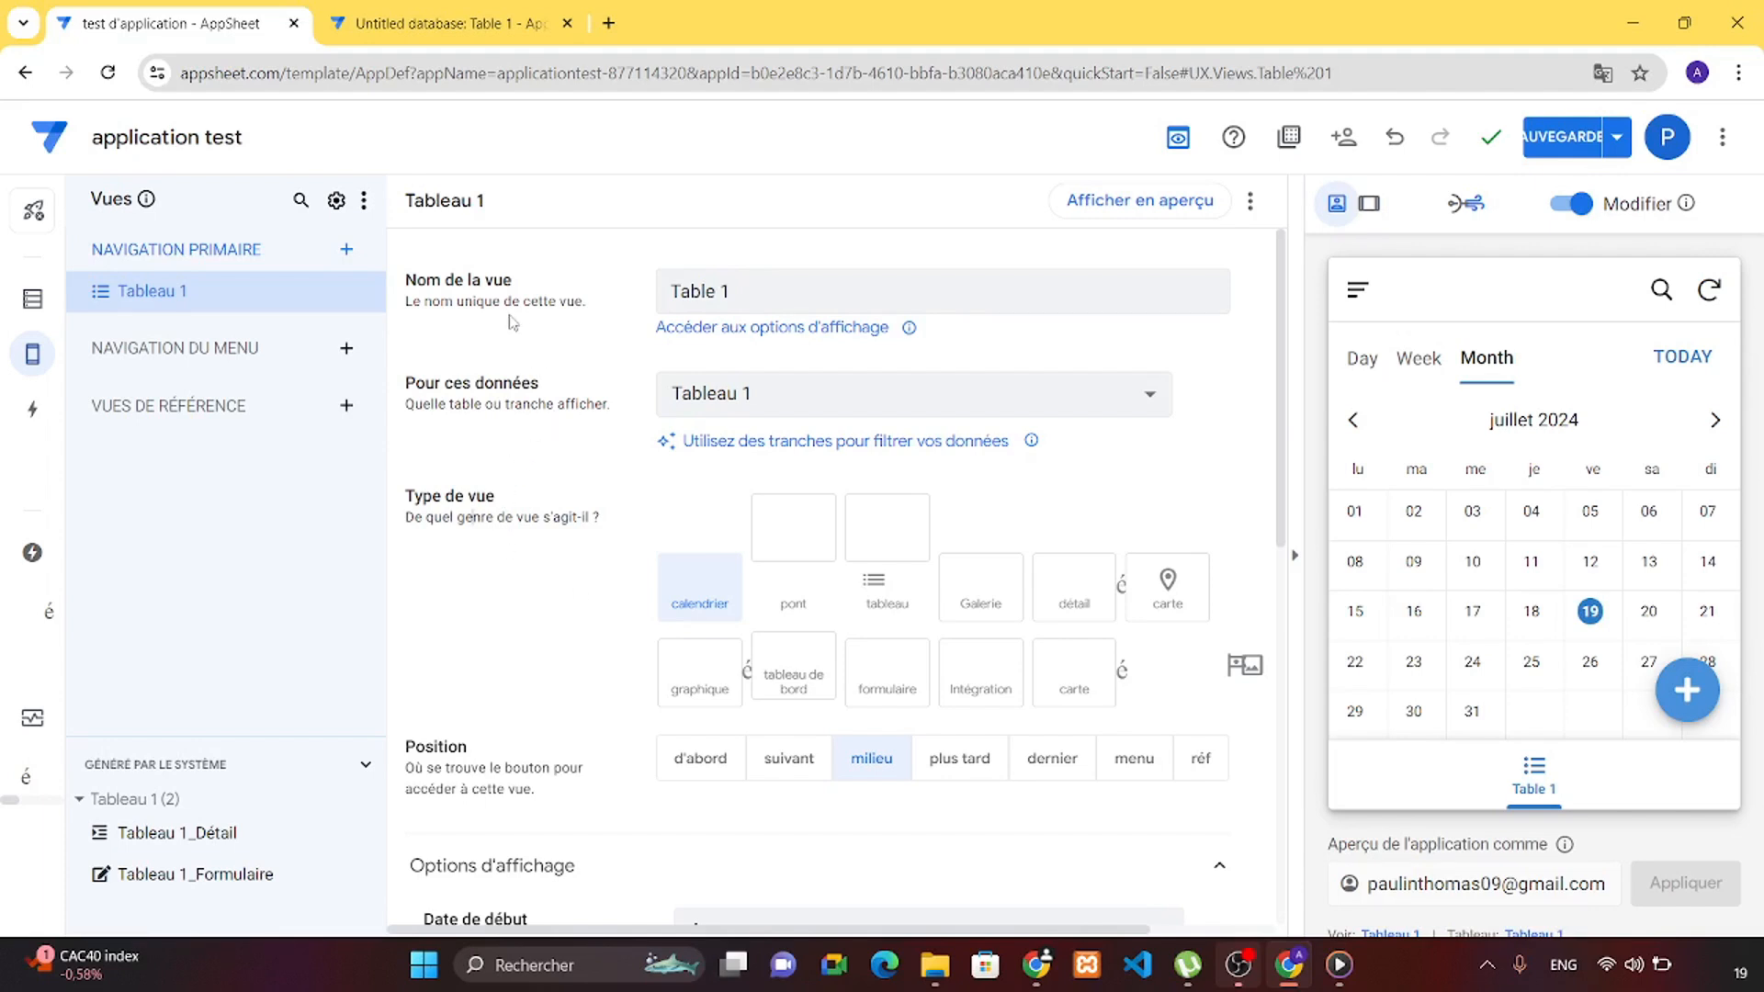
pyautogui.click(760, 299)
pyautogui.press('BackSpace')
pyautogui.press('BackSpace')
pyautogui.press('BackSpace')
pyautogui.press('BackSpace')
pyautogui.press('BackSpace')
pyautogui.press('BackSpace')
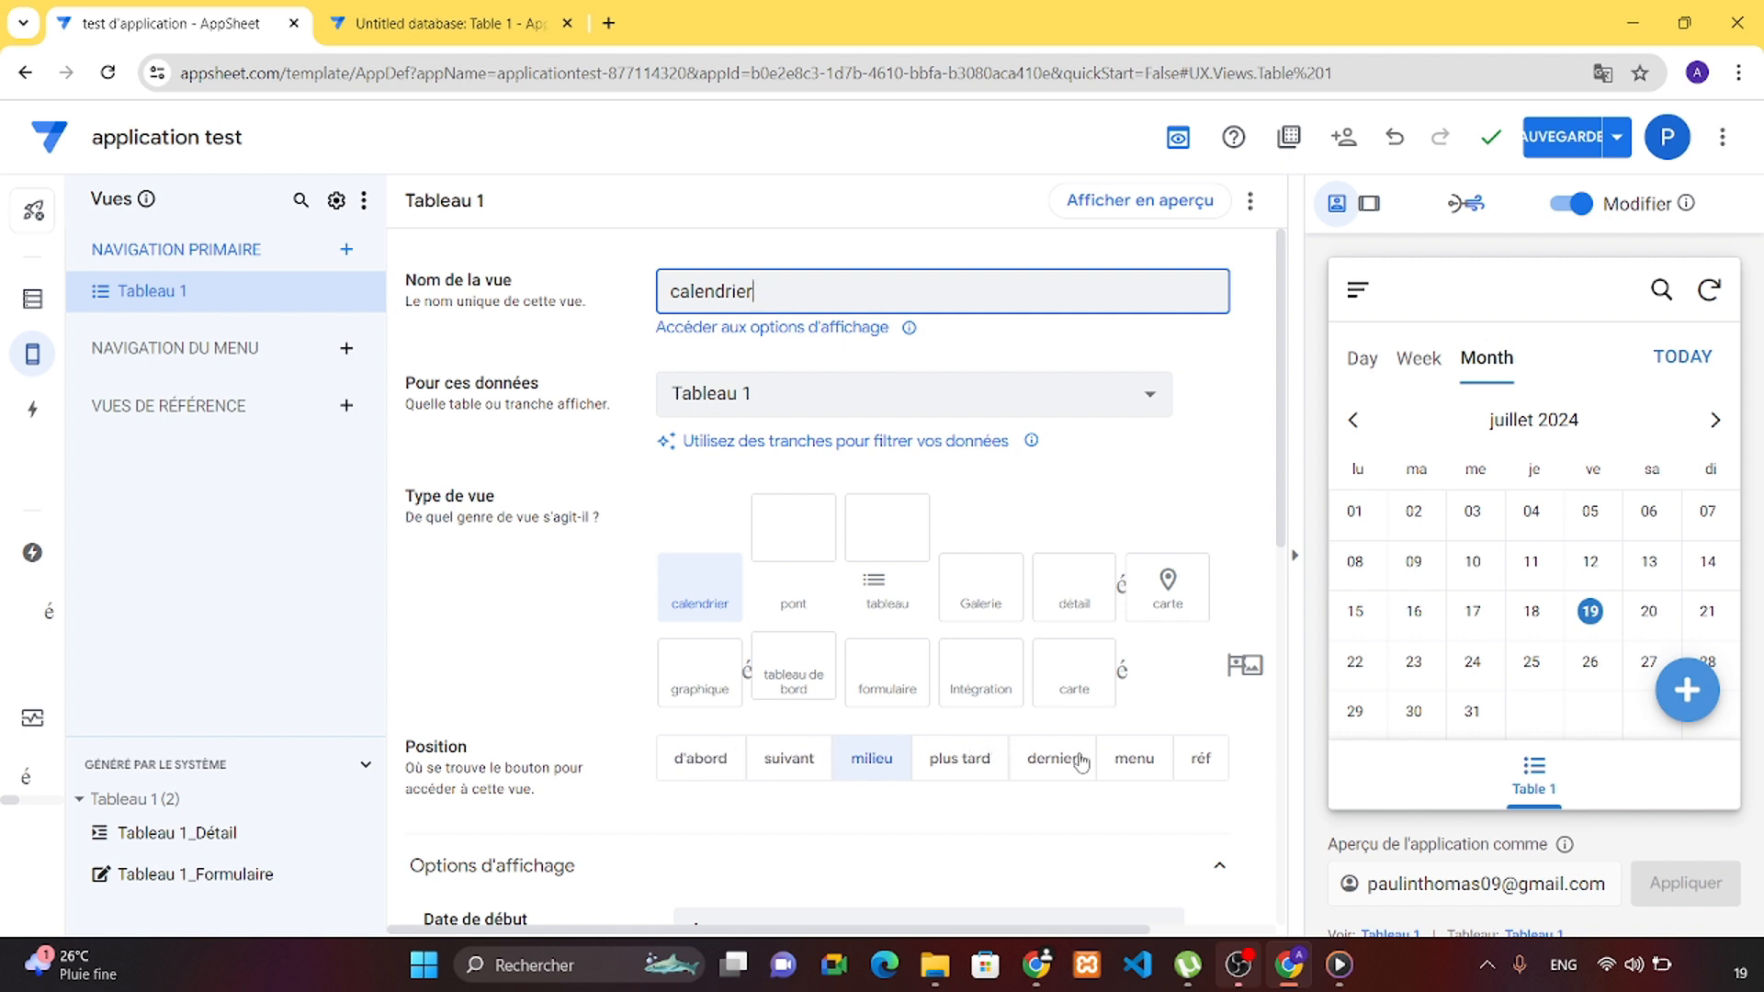
# Set the calendar view's position to "plus tard" and review its display options.
pyautogui.click(939, 773)
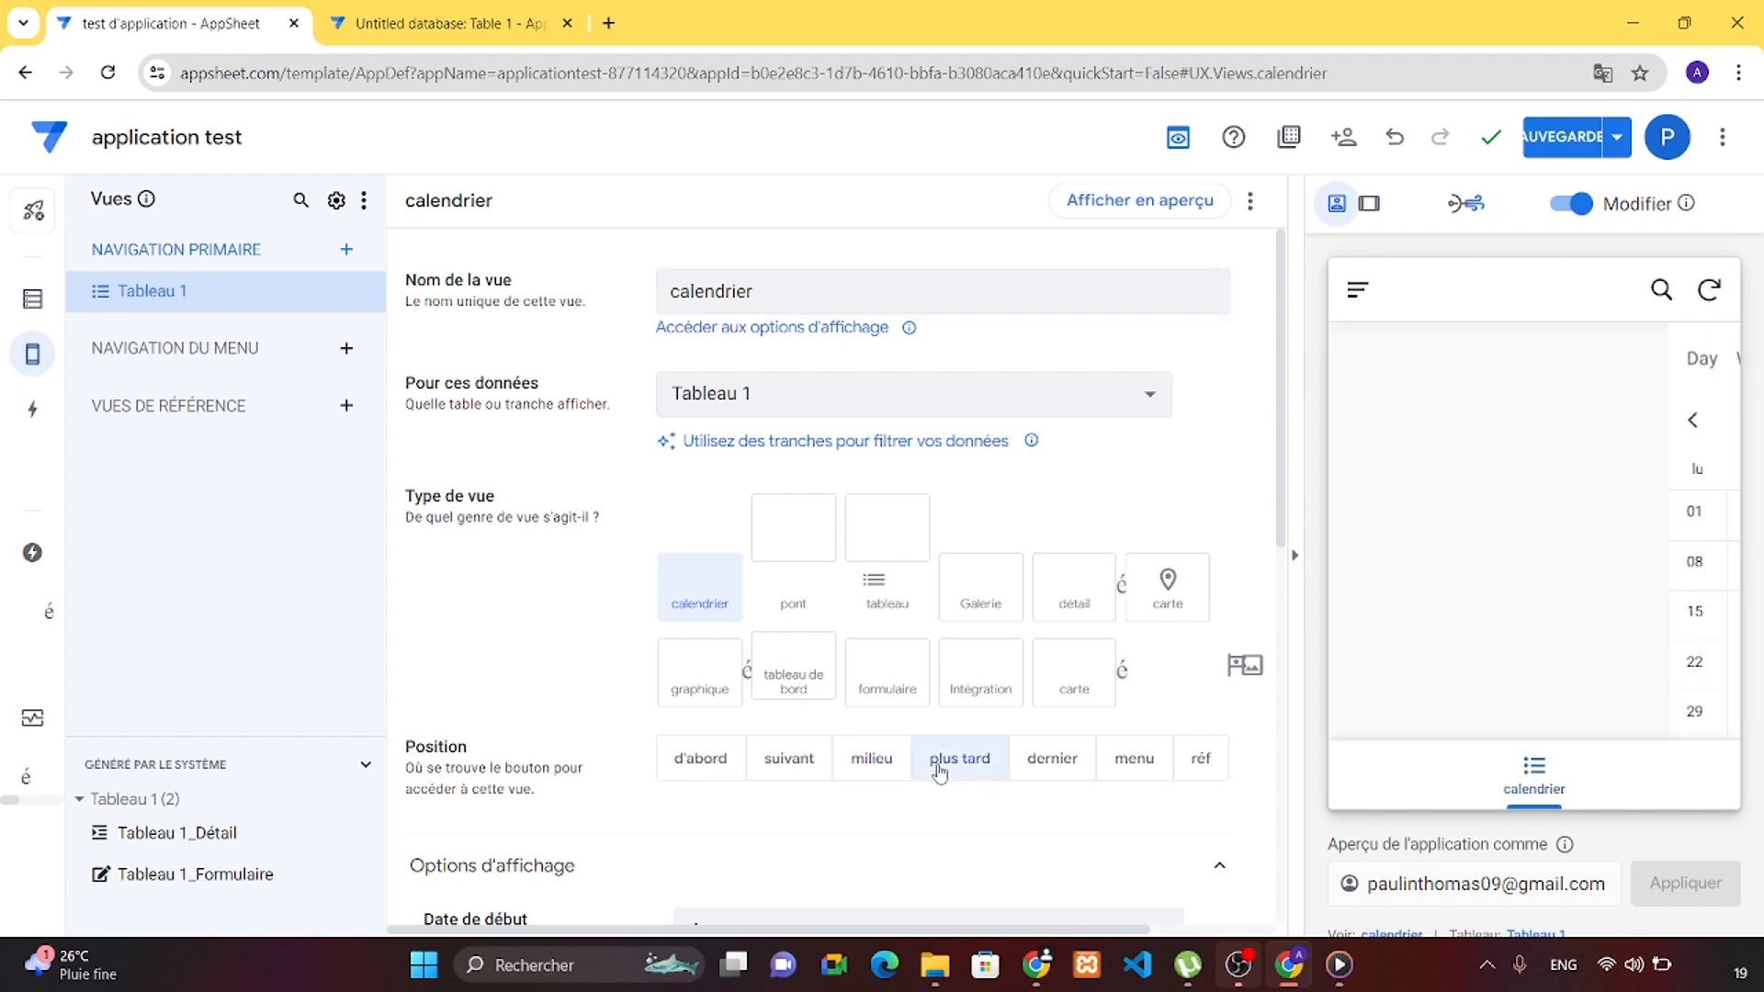
pyautogui.scroll(-5, 688, 780)
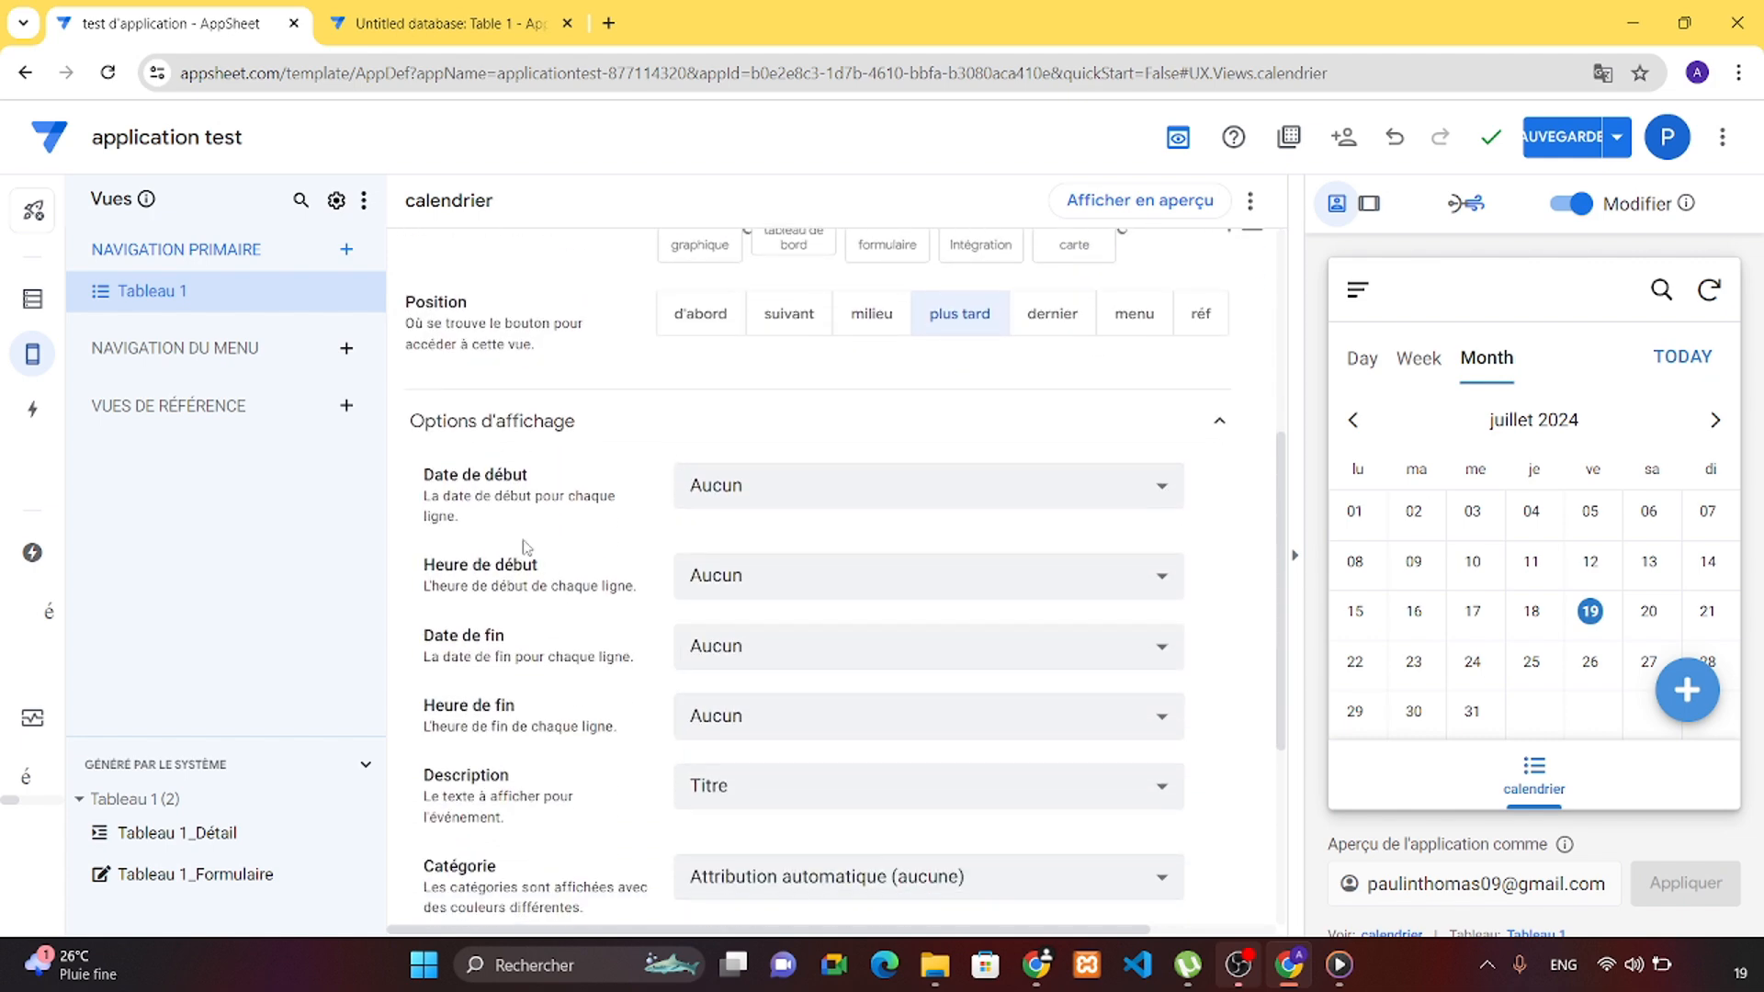
pyautogui.scroll(-4, 586, 751)
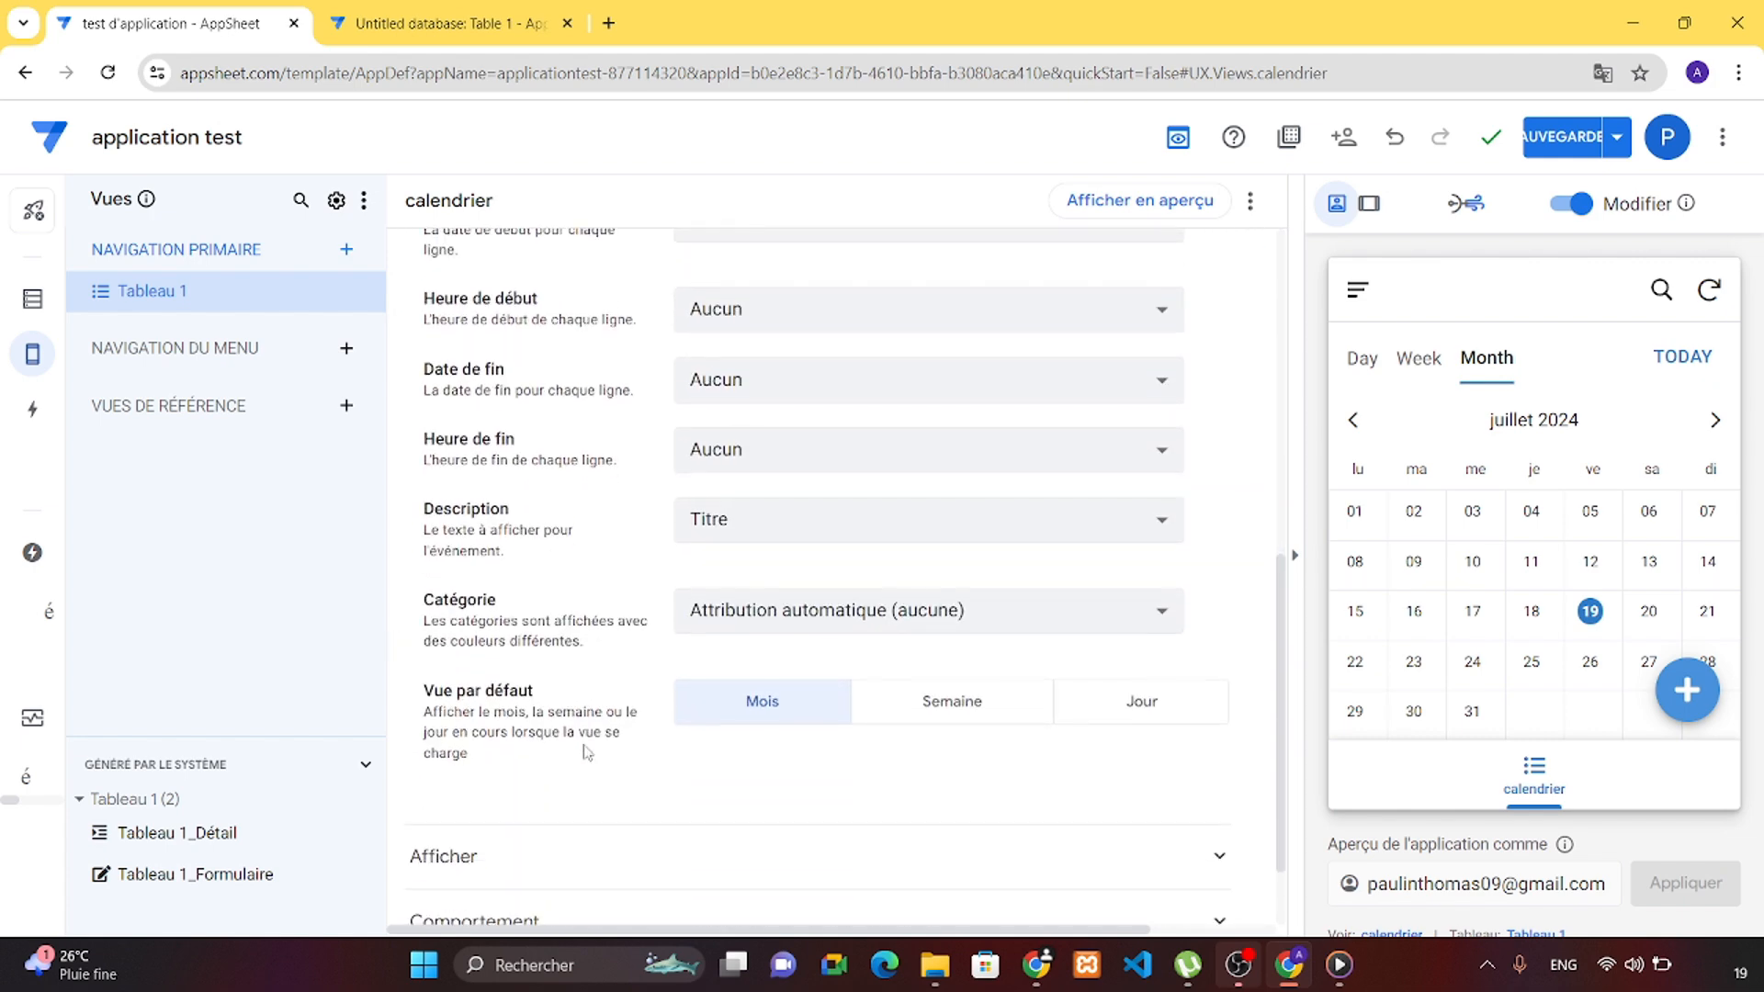
pyautogui.scroll(6, 586, 751)
pyautogui.scroll(3, 586, 751)
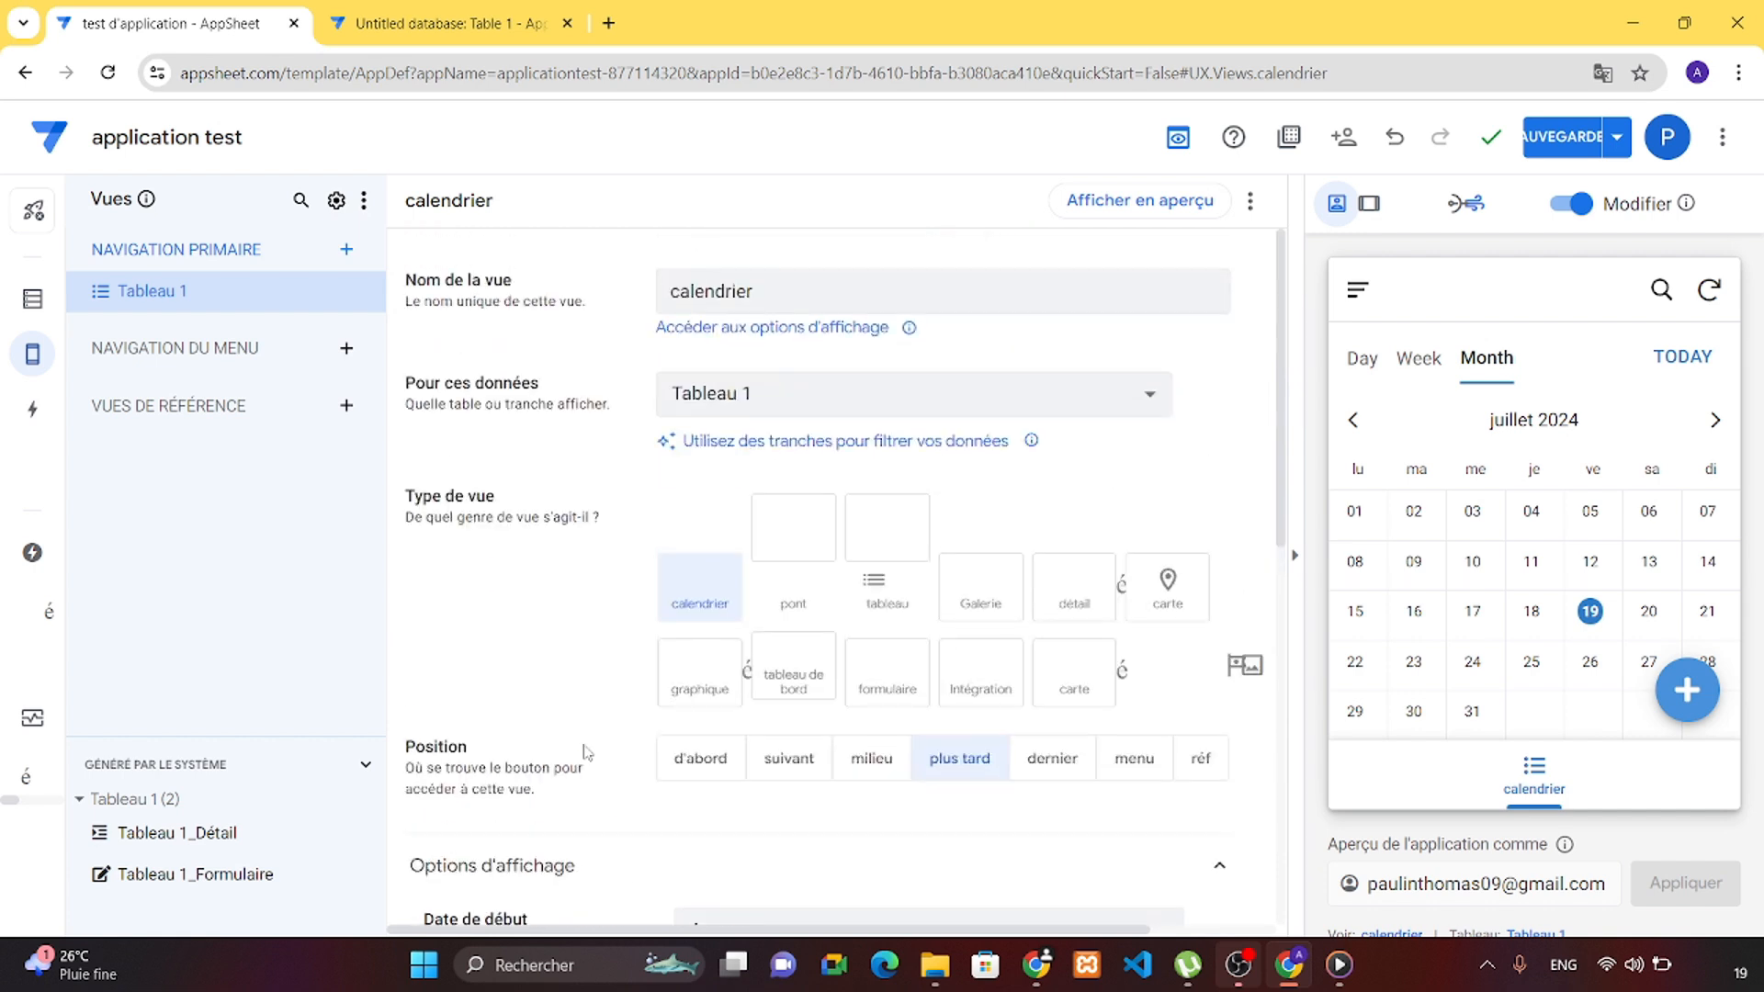
# Preview the calendar view at juin 2024 and check the app's navigation menu before closing it.
pyautogui.click(1146, 204)
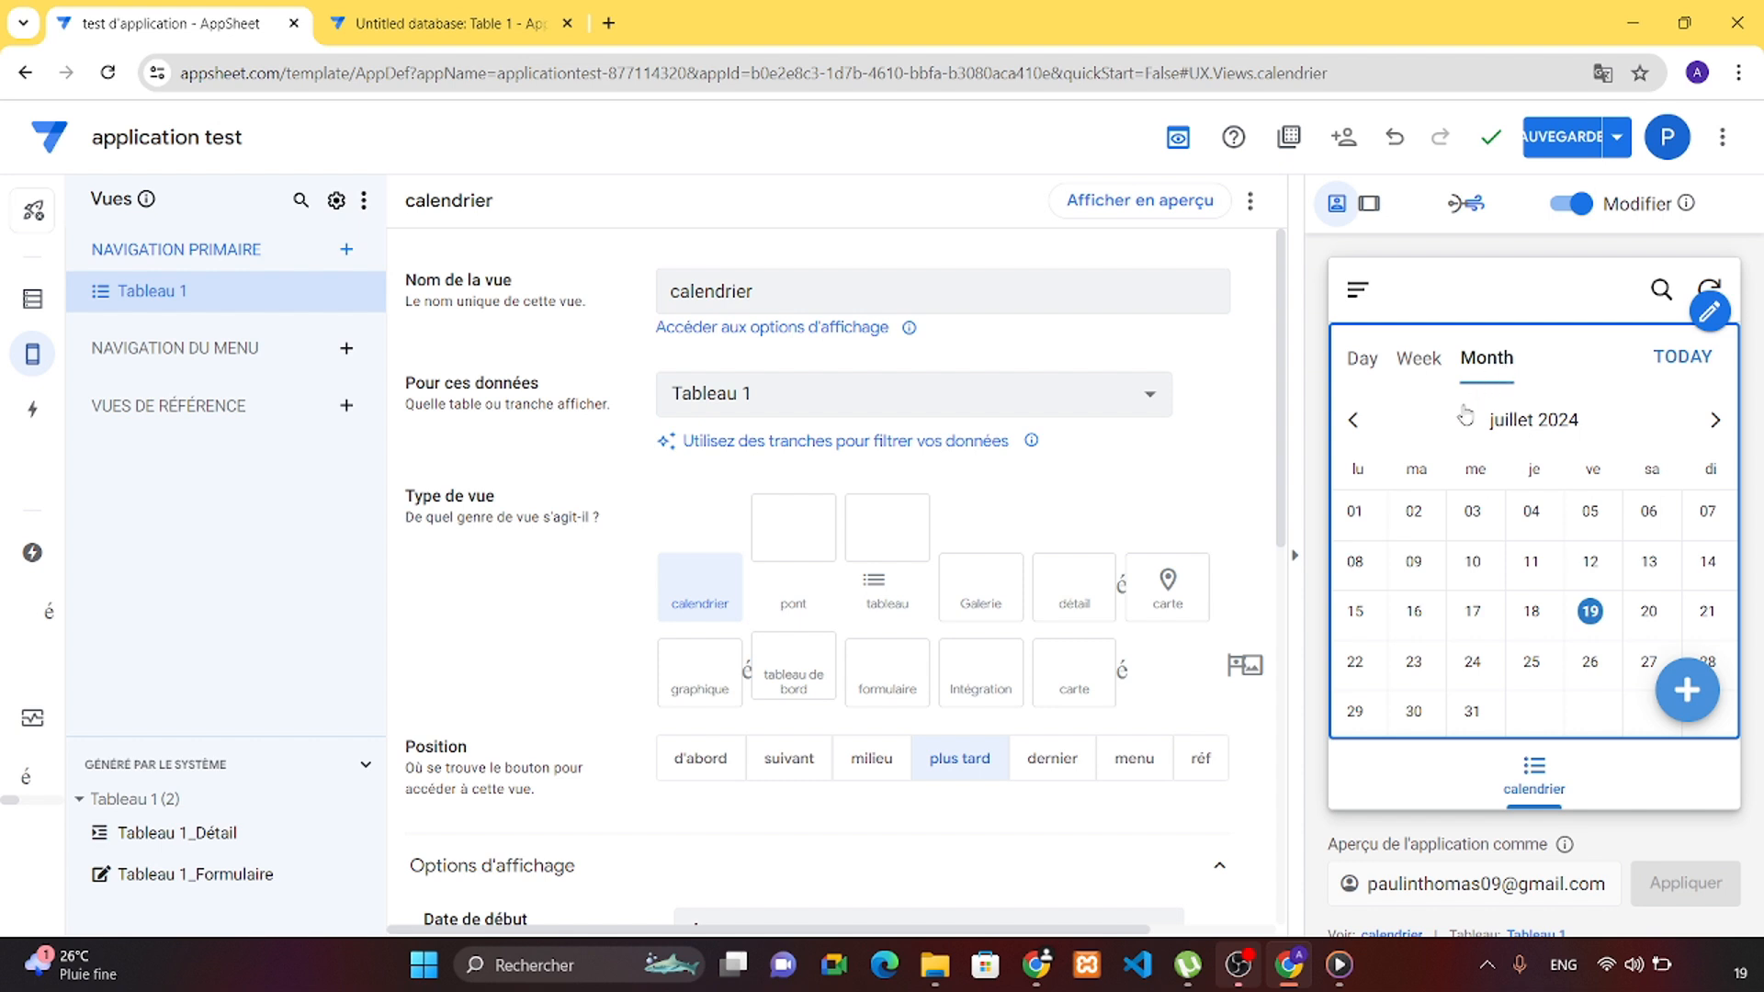
pyautogui.click(1354, 420)
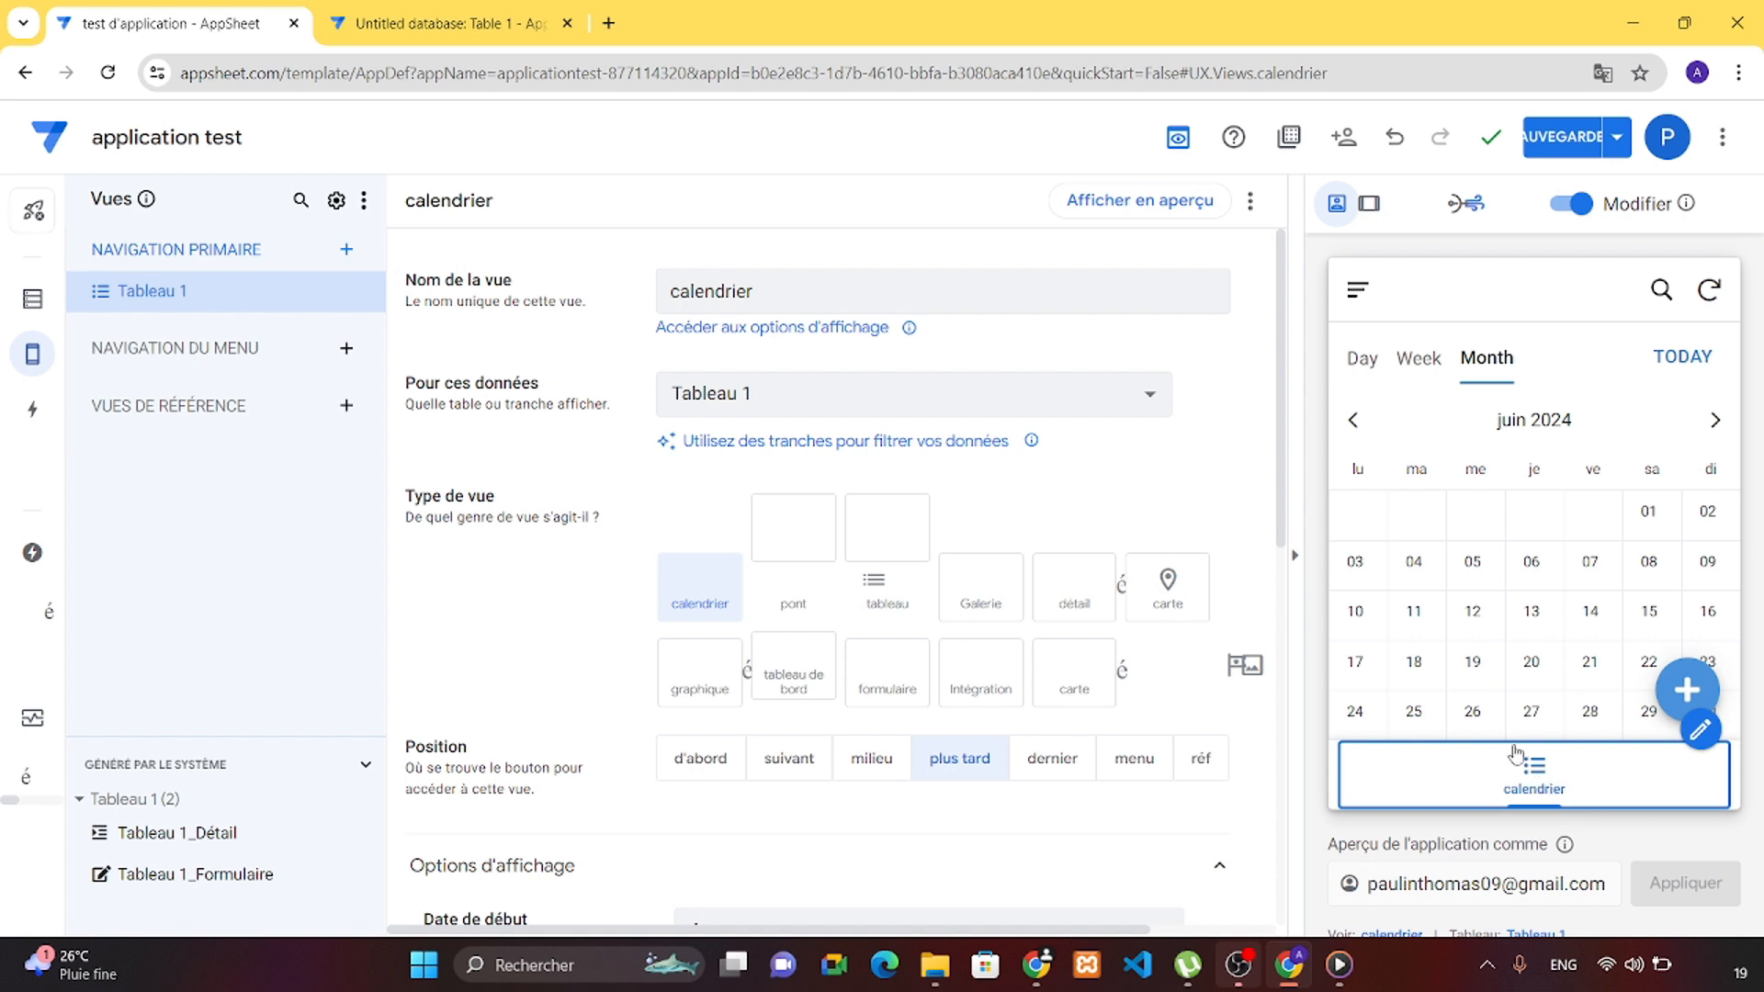
pyautogui.click(1539, 777)
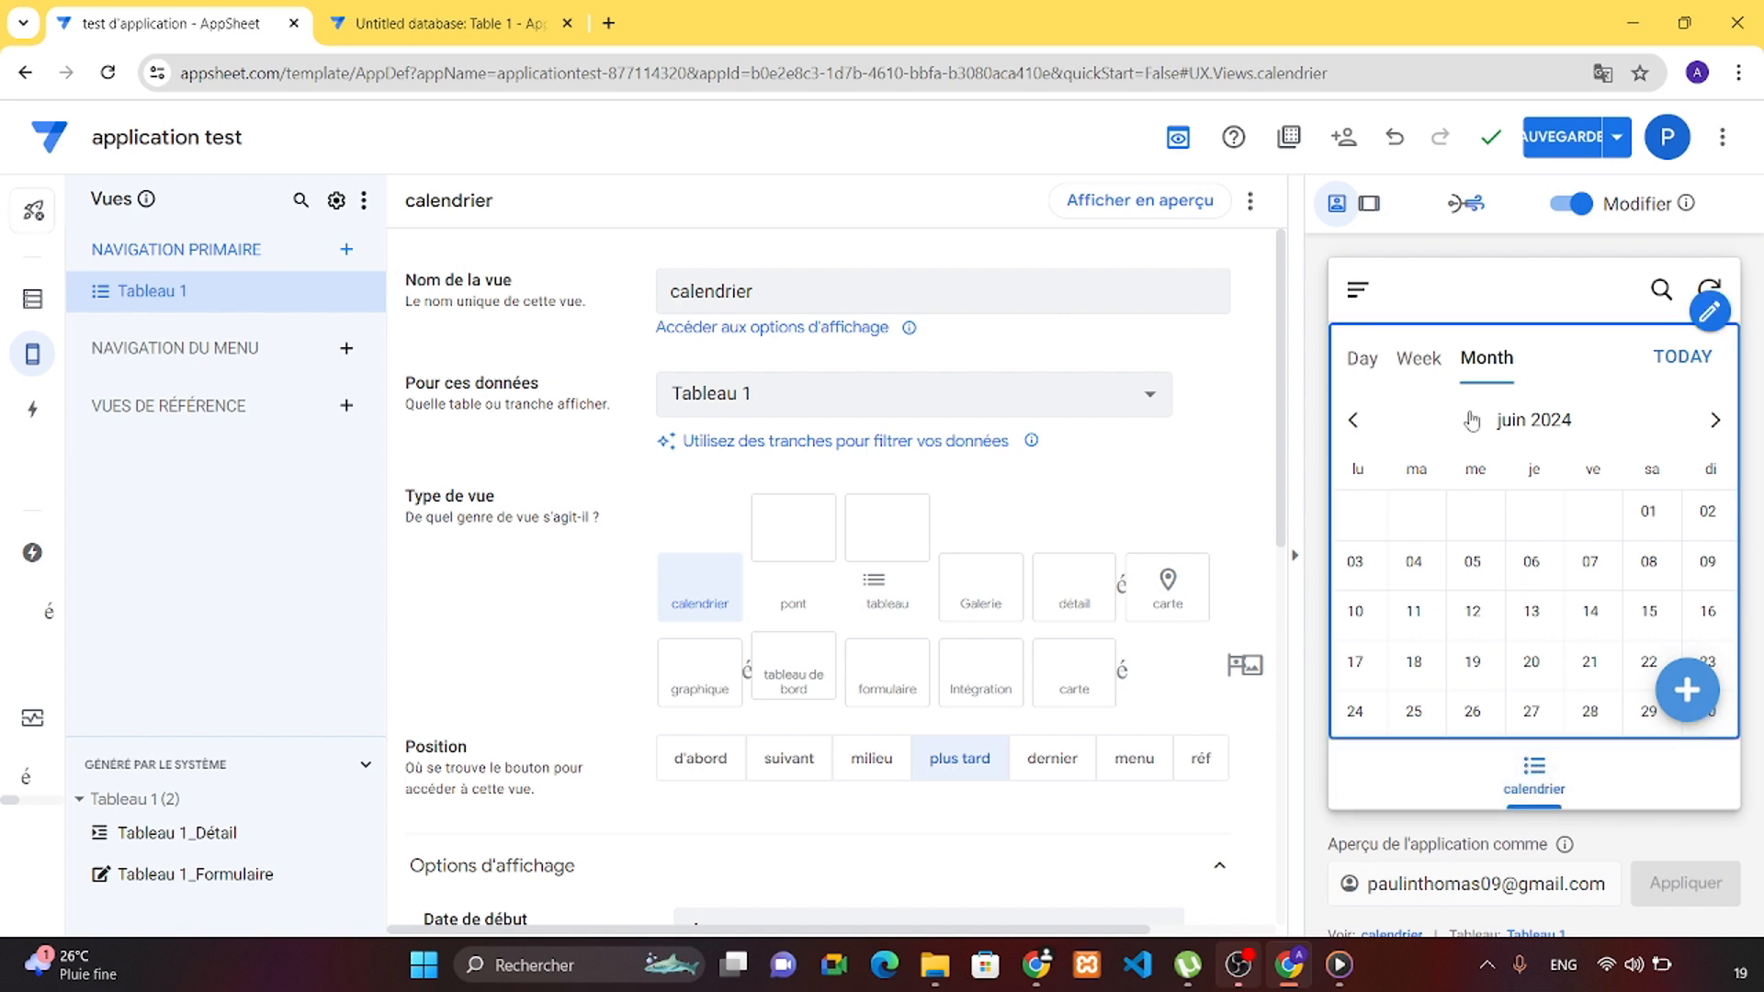
pyautogui.click(1359, 291)
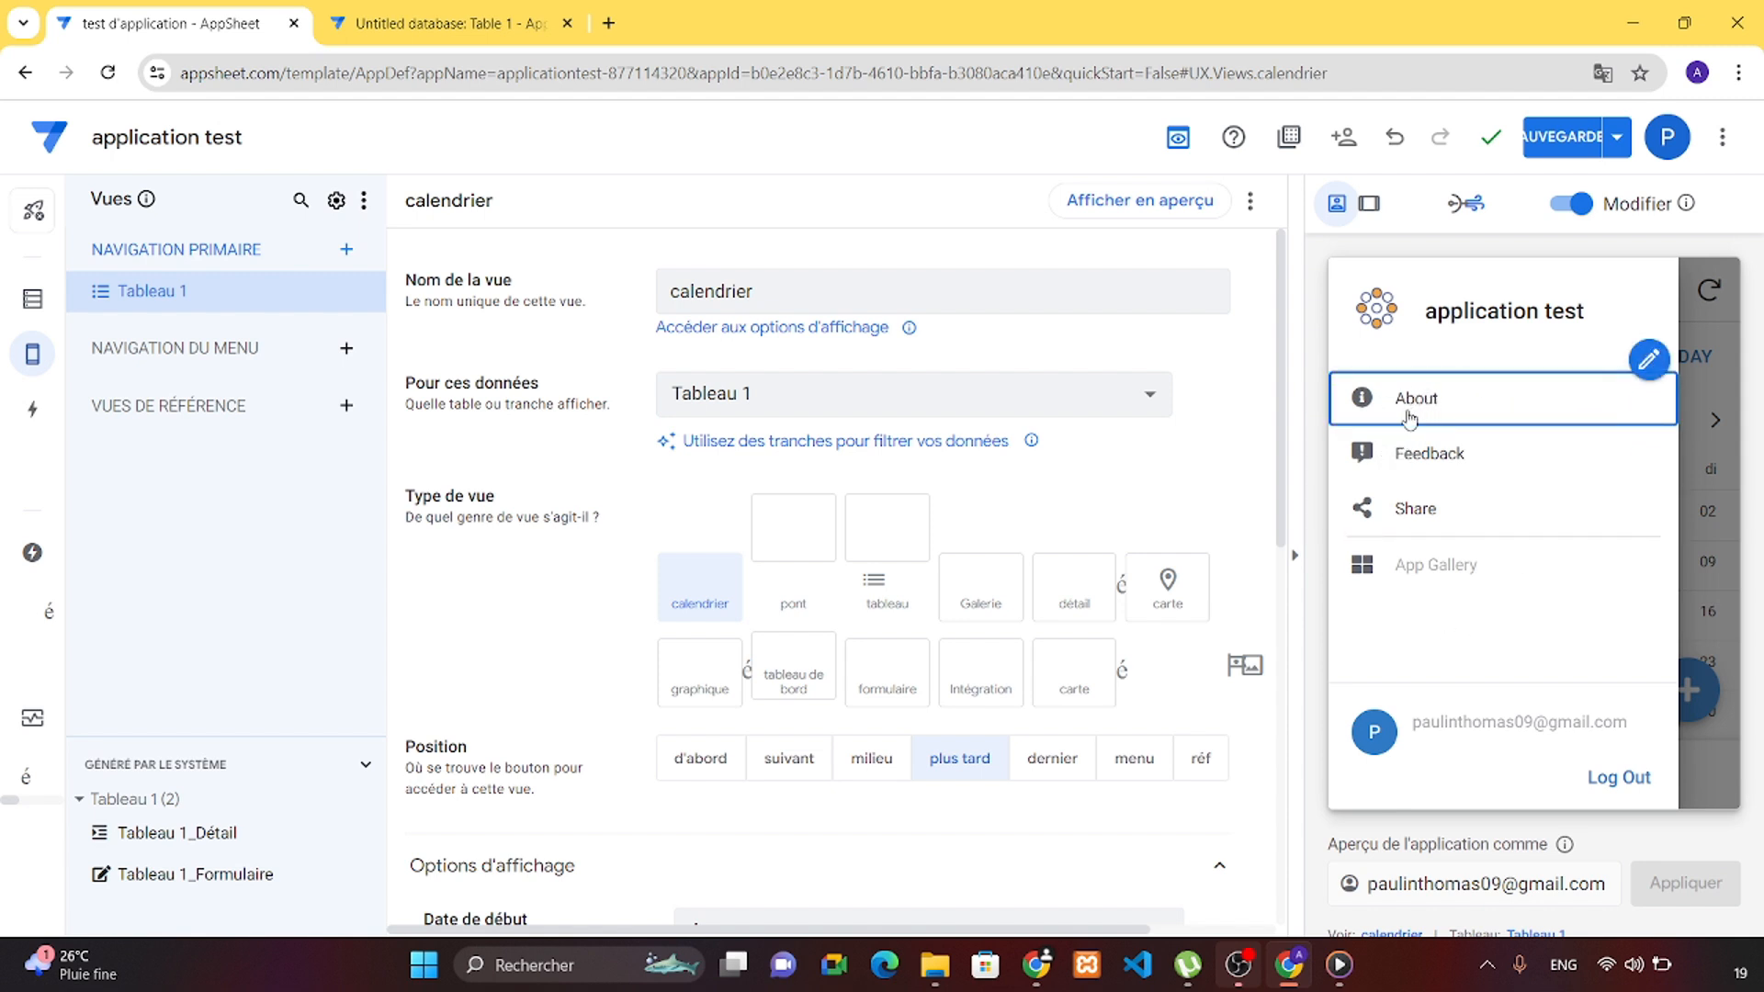
pyautogui.click(1725, 432)
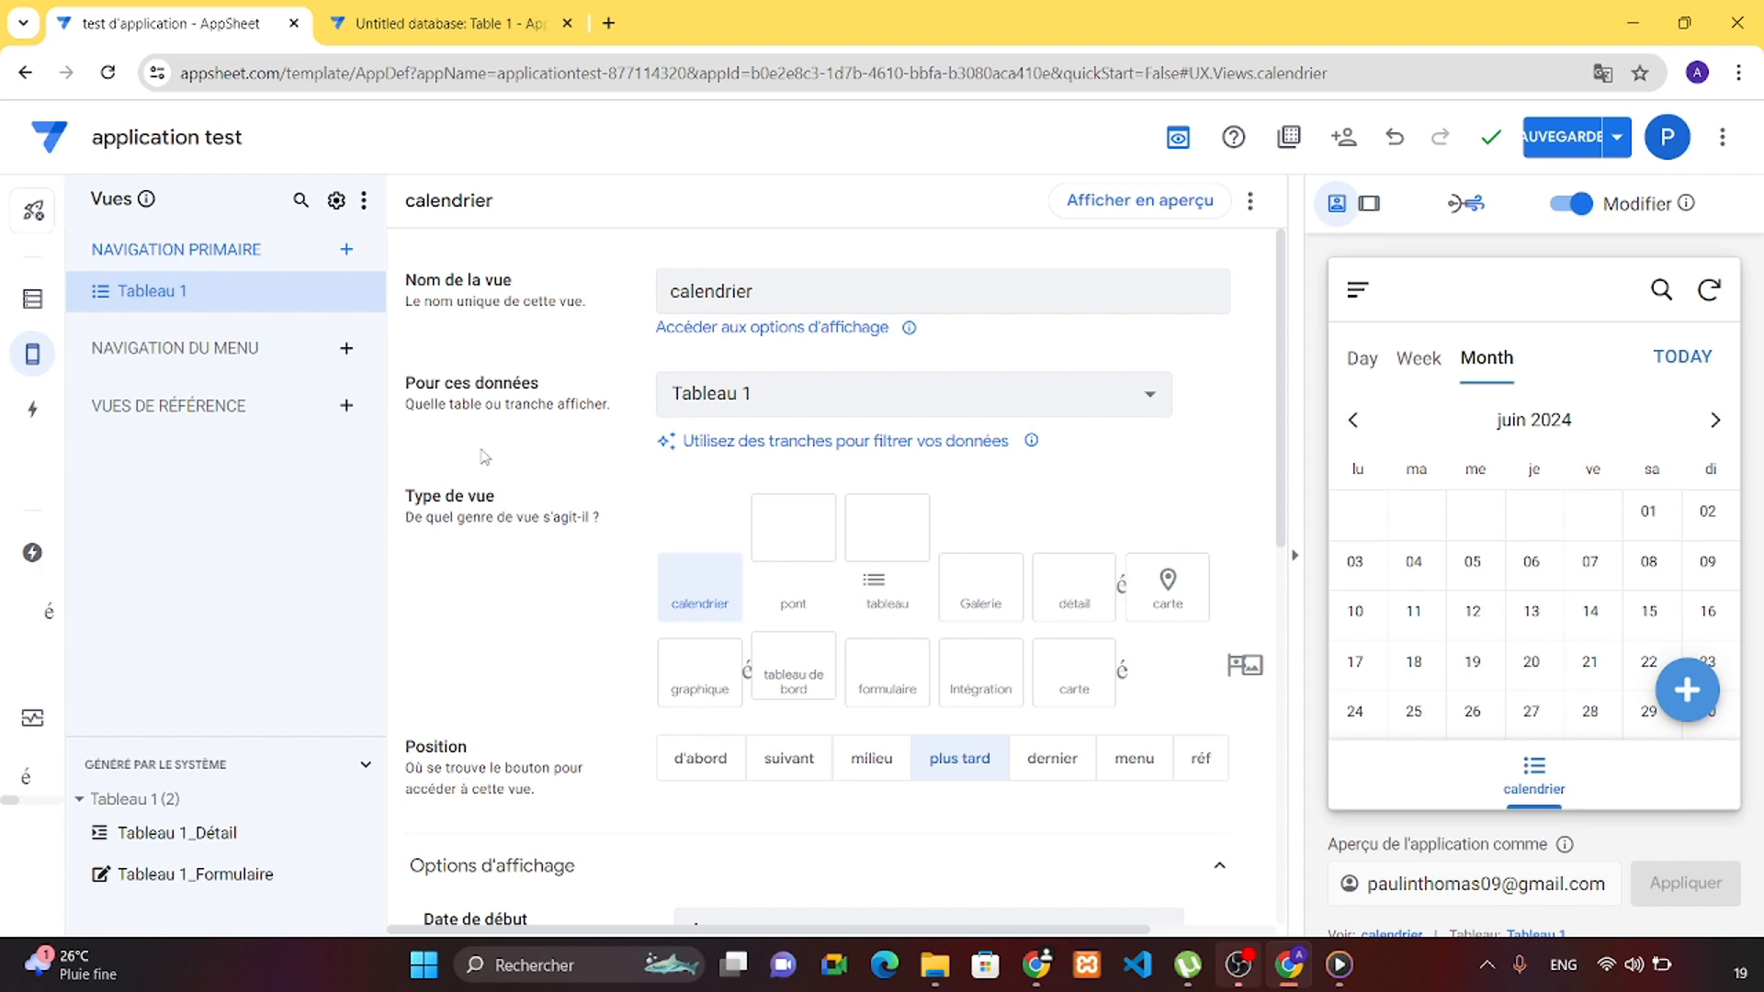
# Check the new-view dialog for menu navigation, dismiss it, and review the calendar view's remaining display options.
pyautogui.click(347, 349)
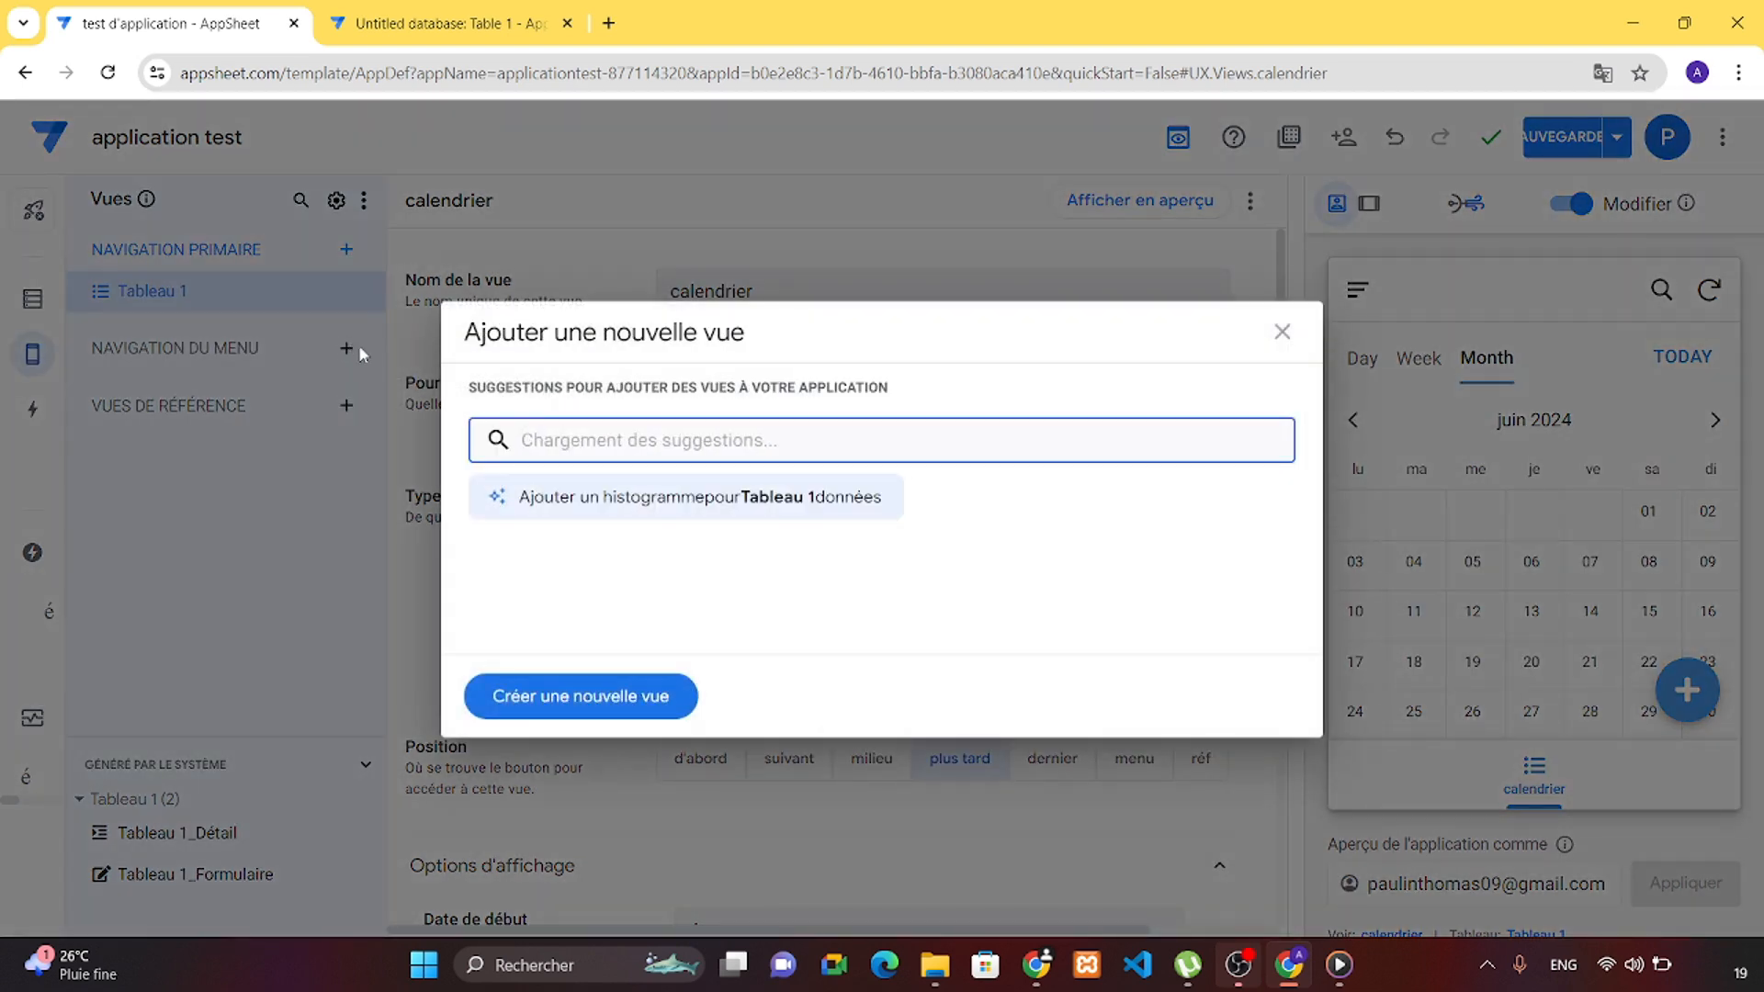
pyautogui.click(1282, 333)
pyautogui.scroll(-5, 751, 503)
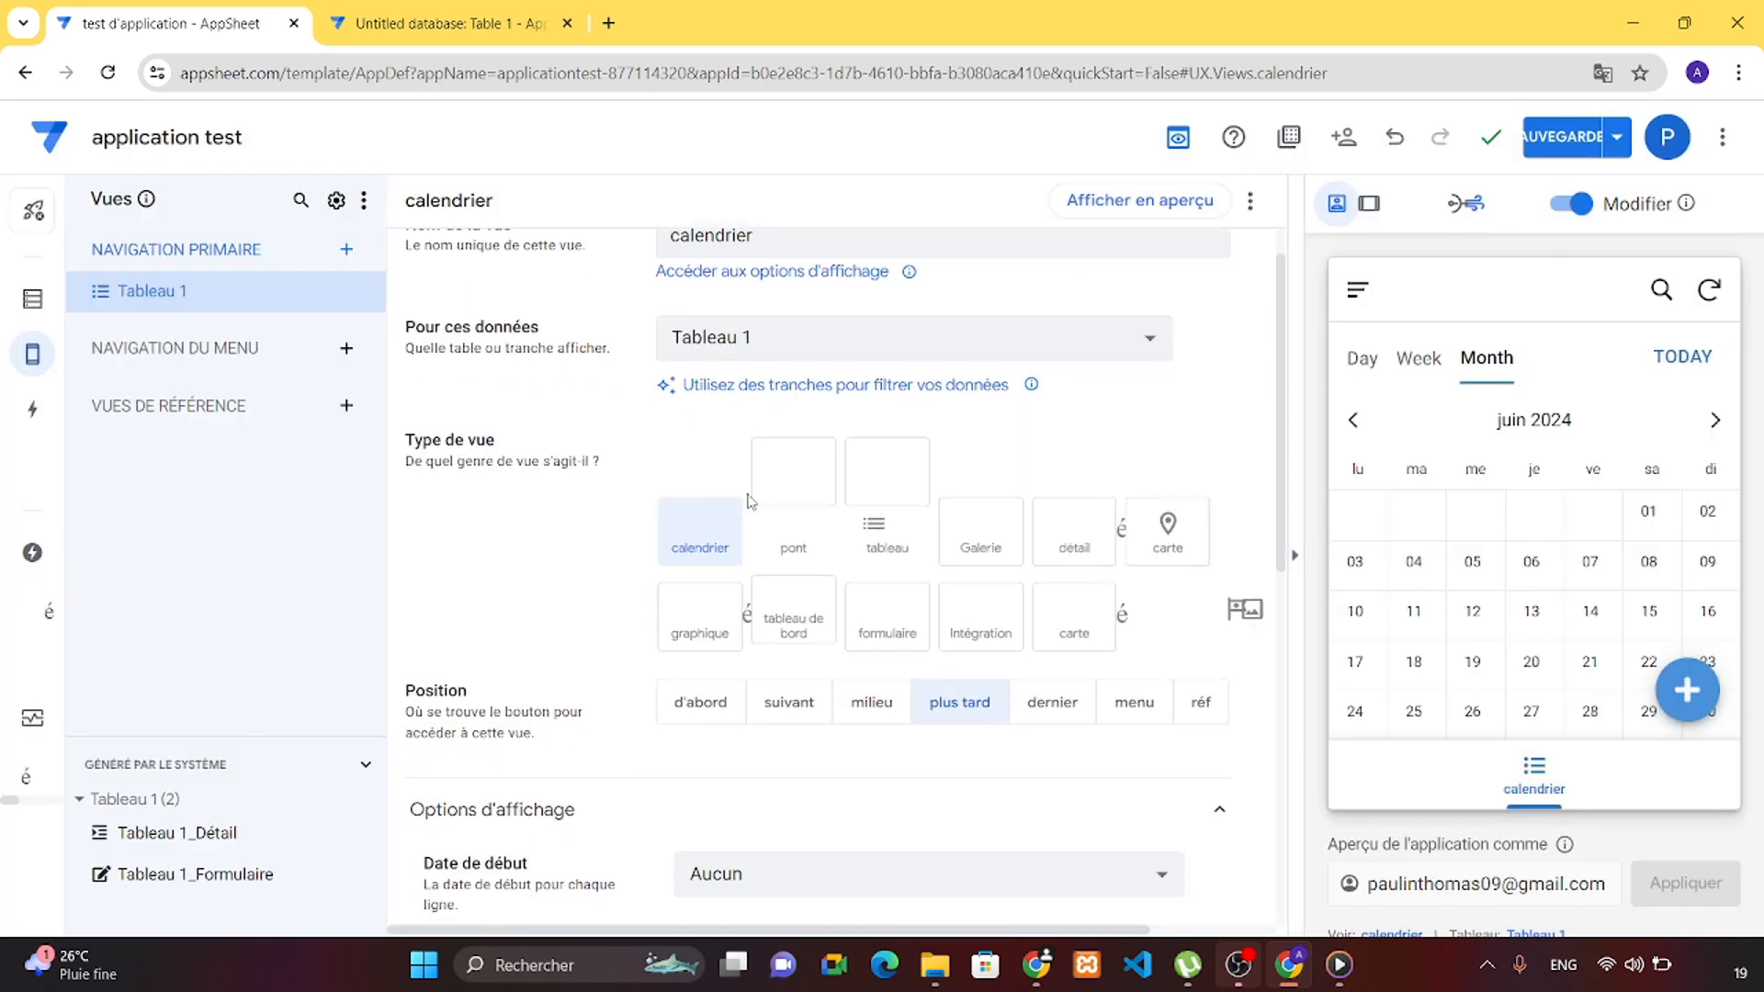
pyautogui.scroll(-5, 750, 503)
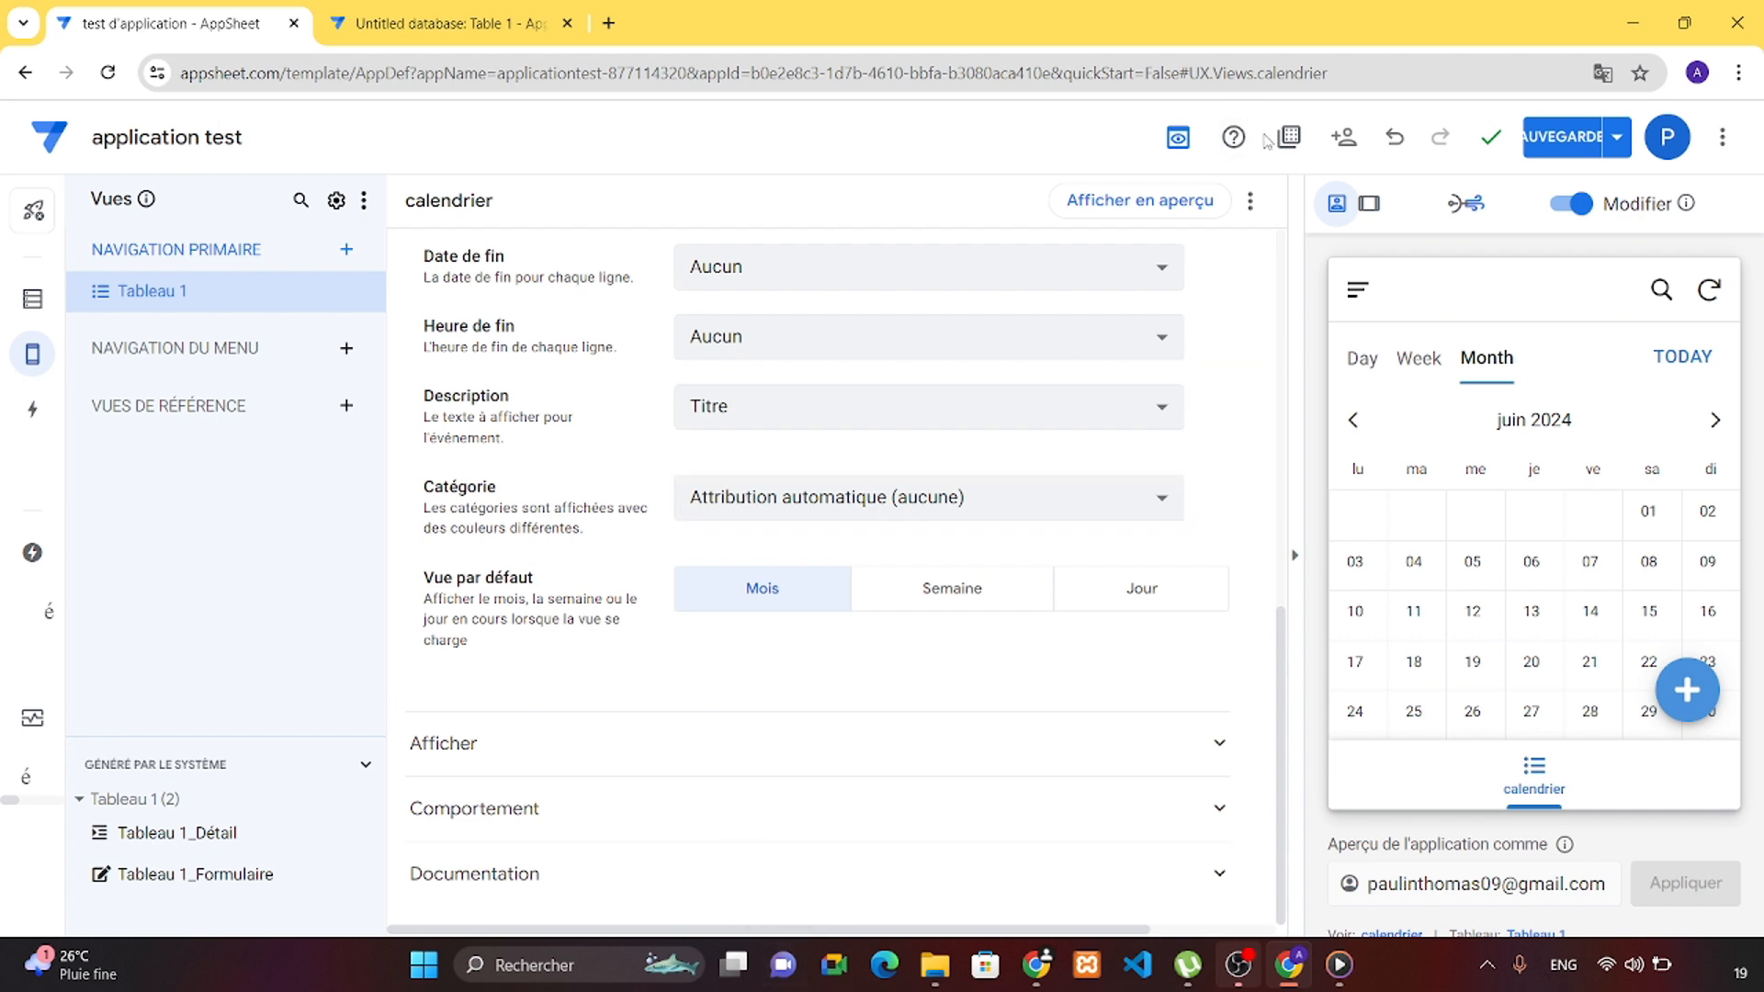
# Open the application's desktop preview in a separate browser tab.
pyautogui.click(1334, 206)
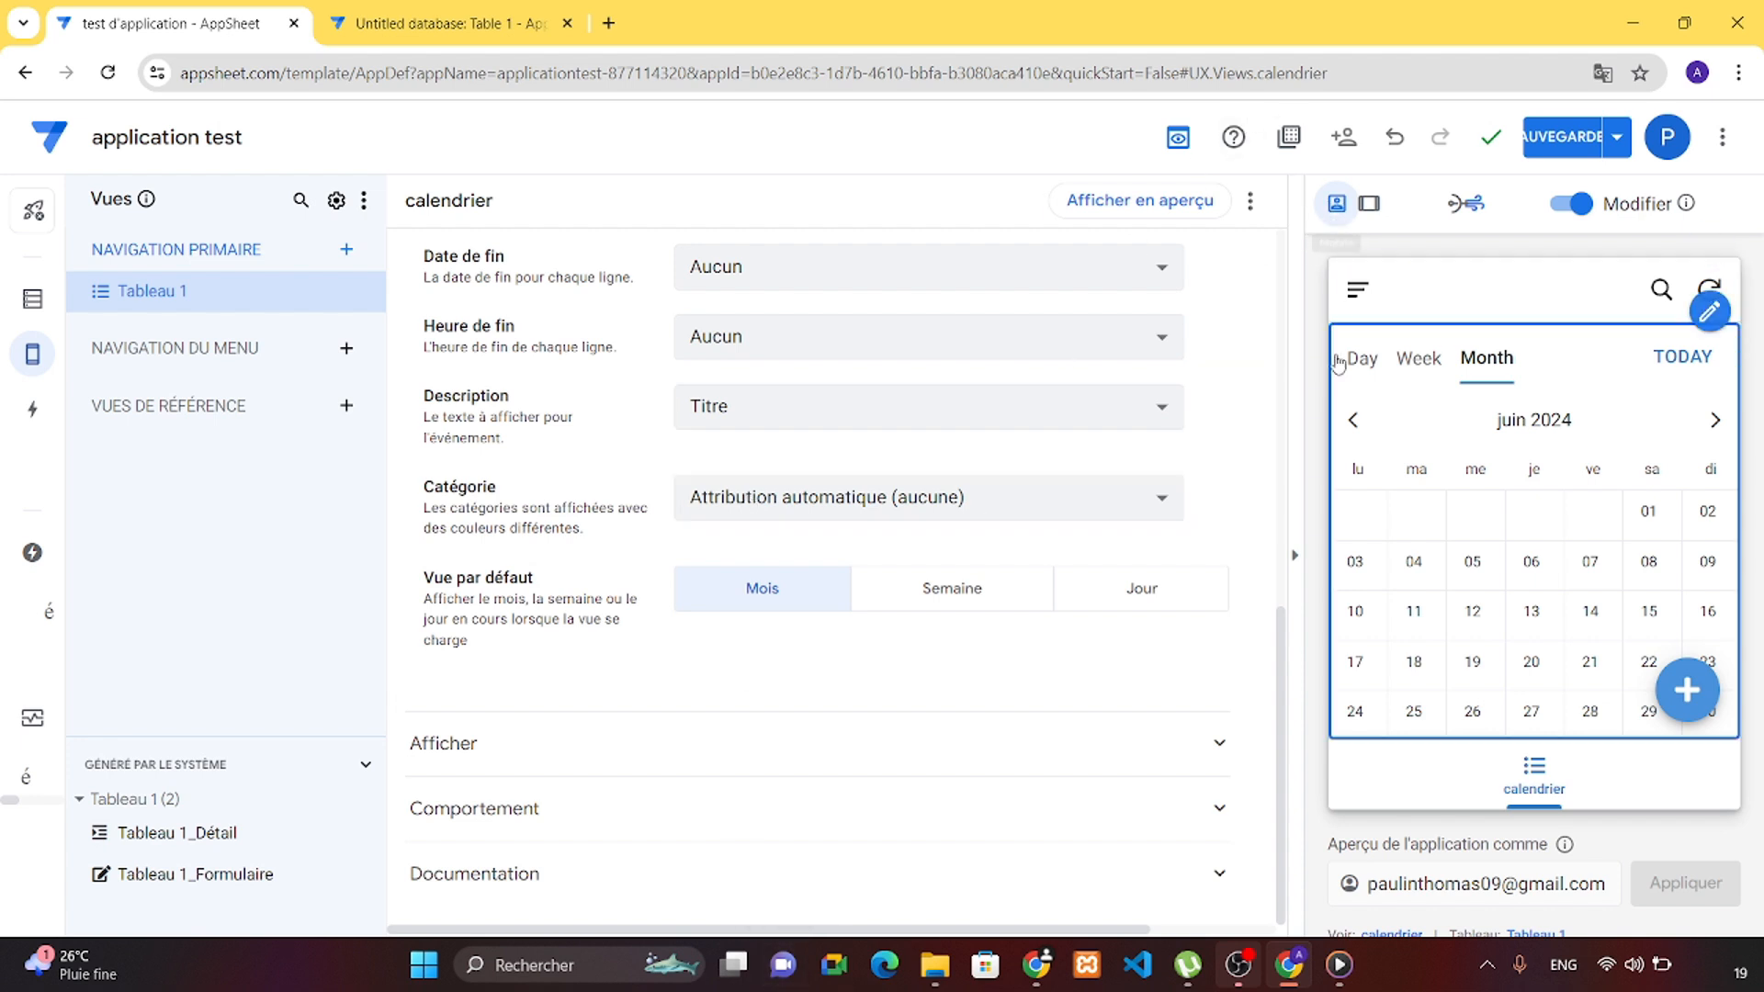
pyautogui.click(1366, 210)
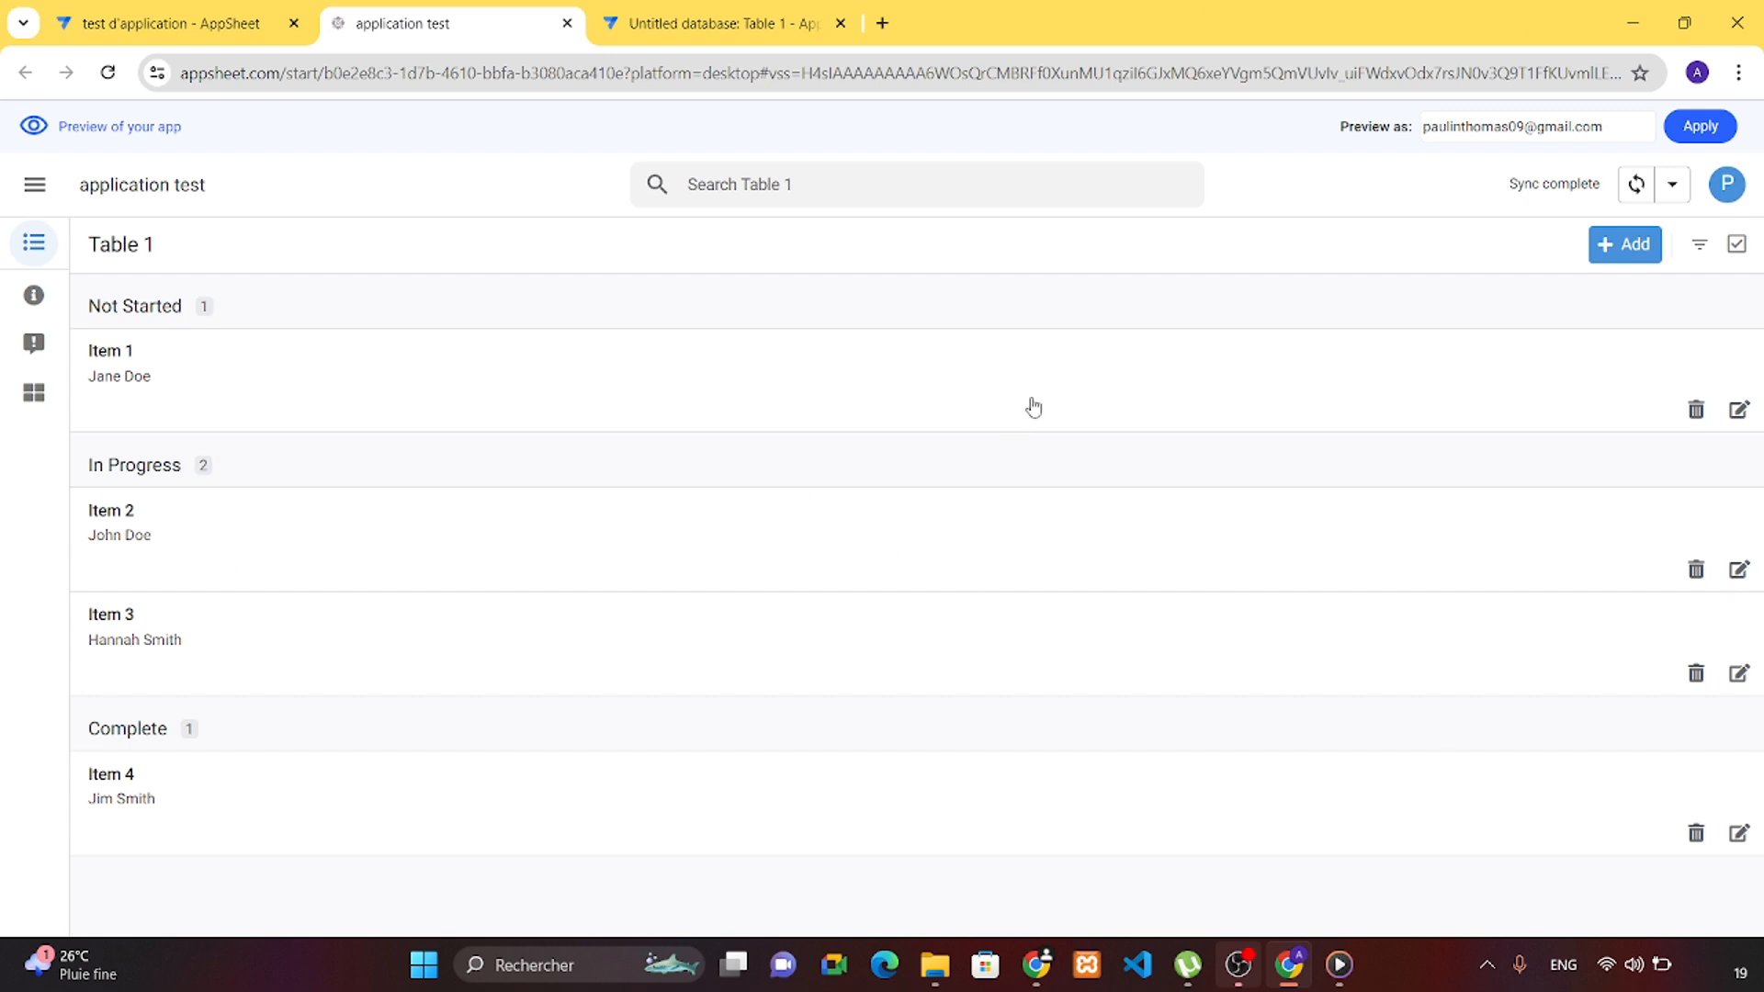
# Return from the app preview to the application editor and save the application's changes.
pyautogui.hotkey('ctrl', 'shift', 'Tab')
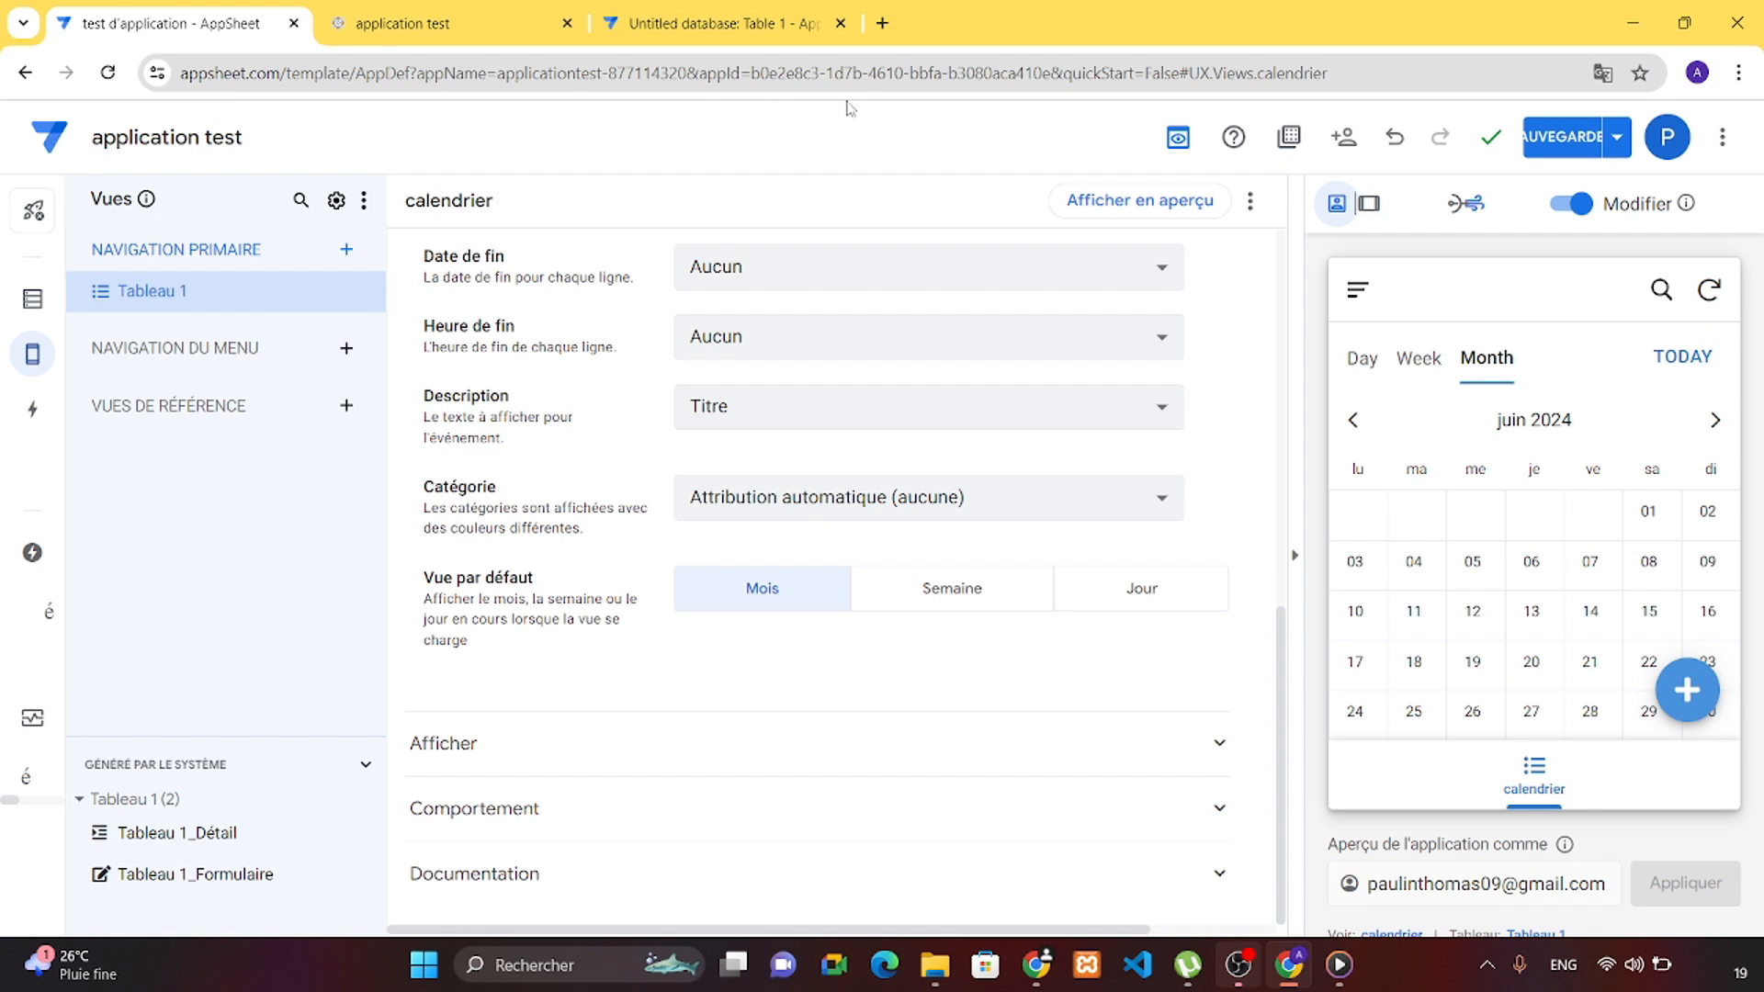
pyautogui.click(1578, 140)
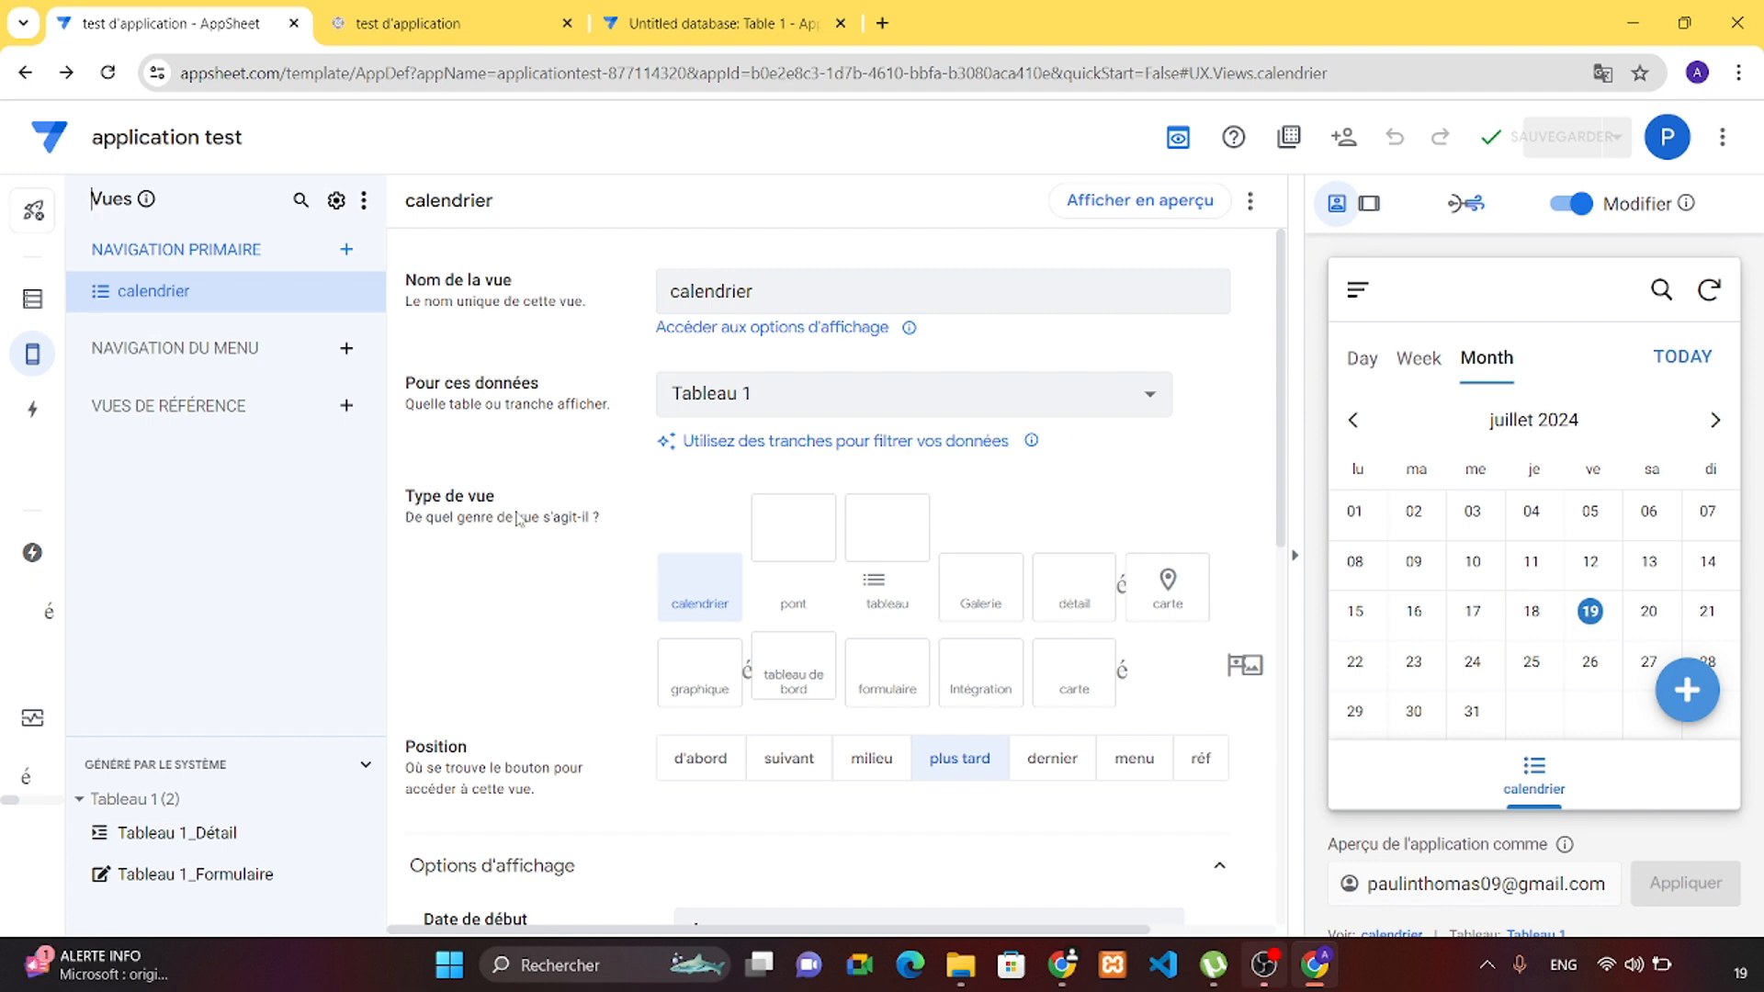
# Review the application's management pages for deployment, collaboration and publishing, and versions.
pyautogui.click(20, 223)
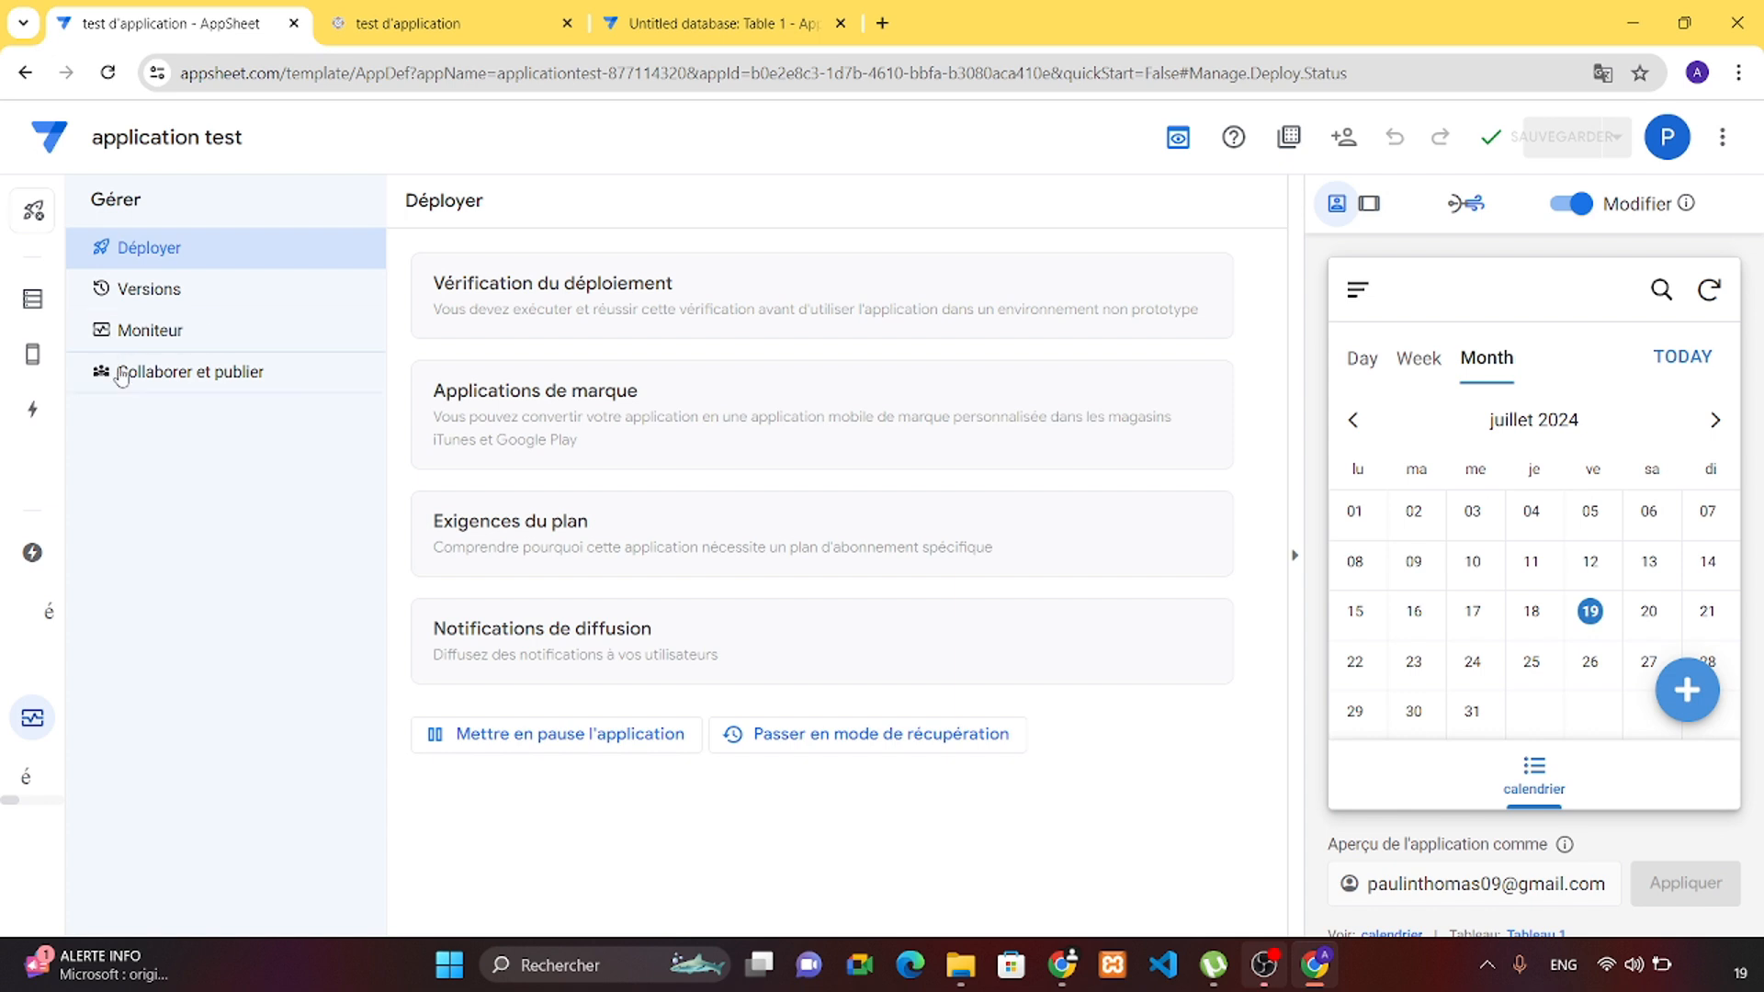
pyautogui.click(204, 379)
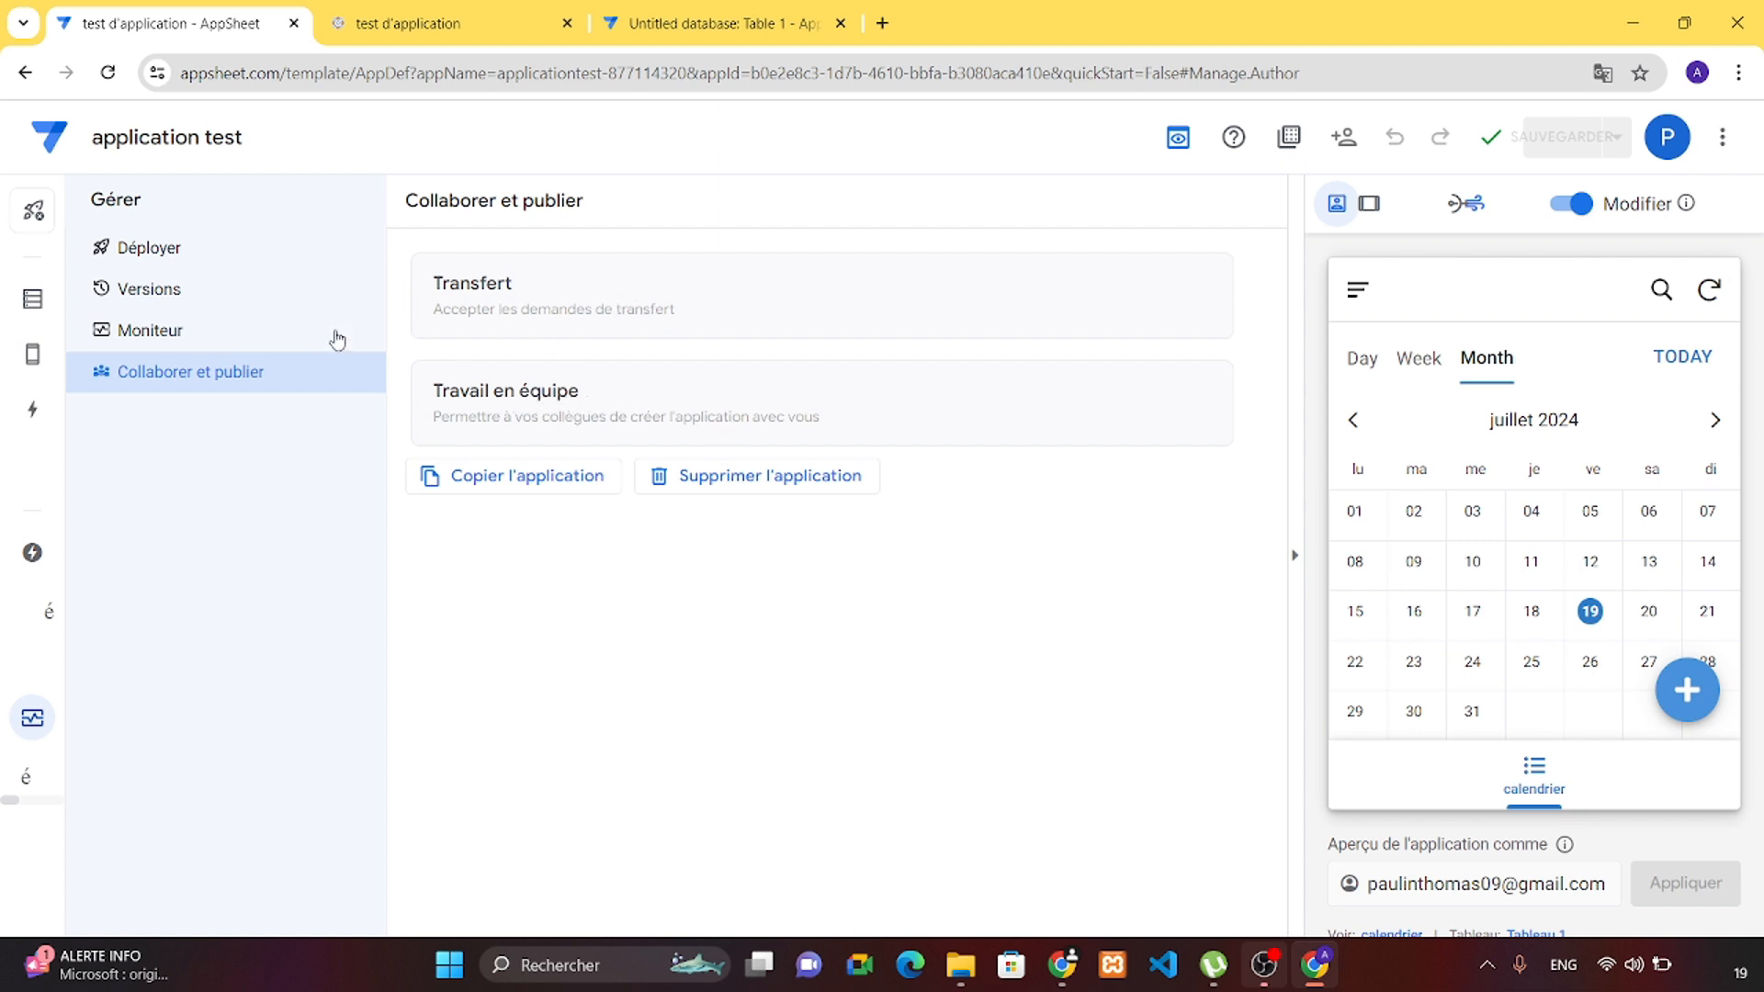
pyautogui.click(174, 310)
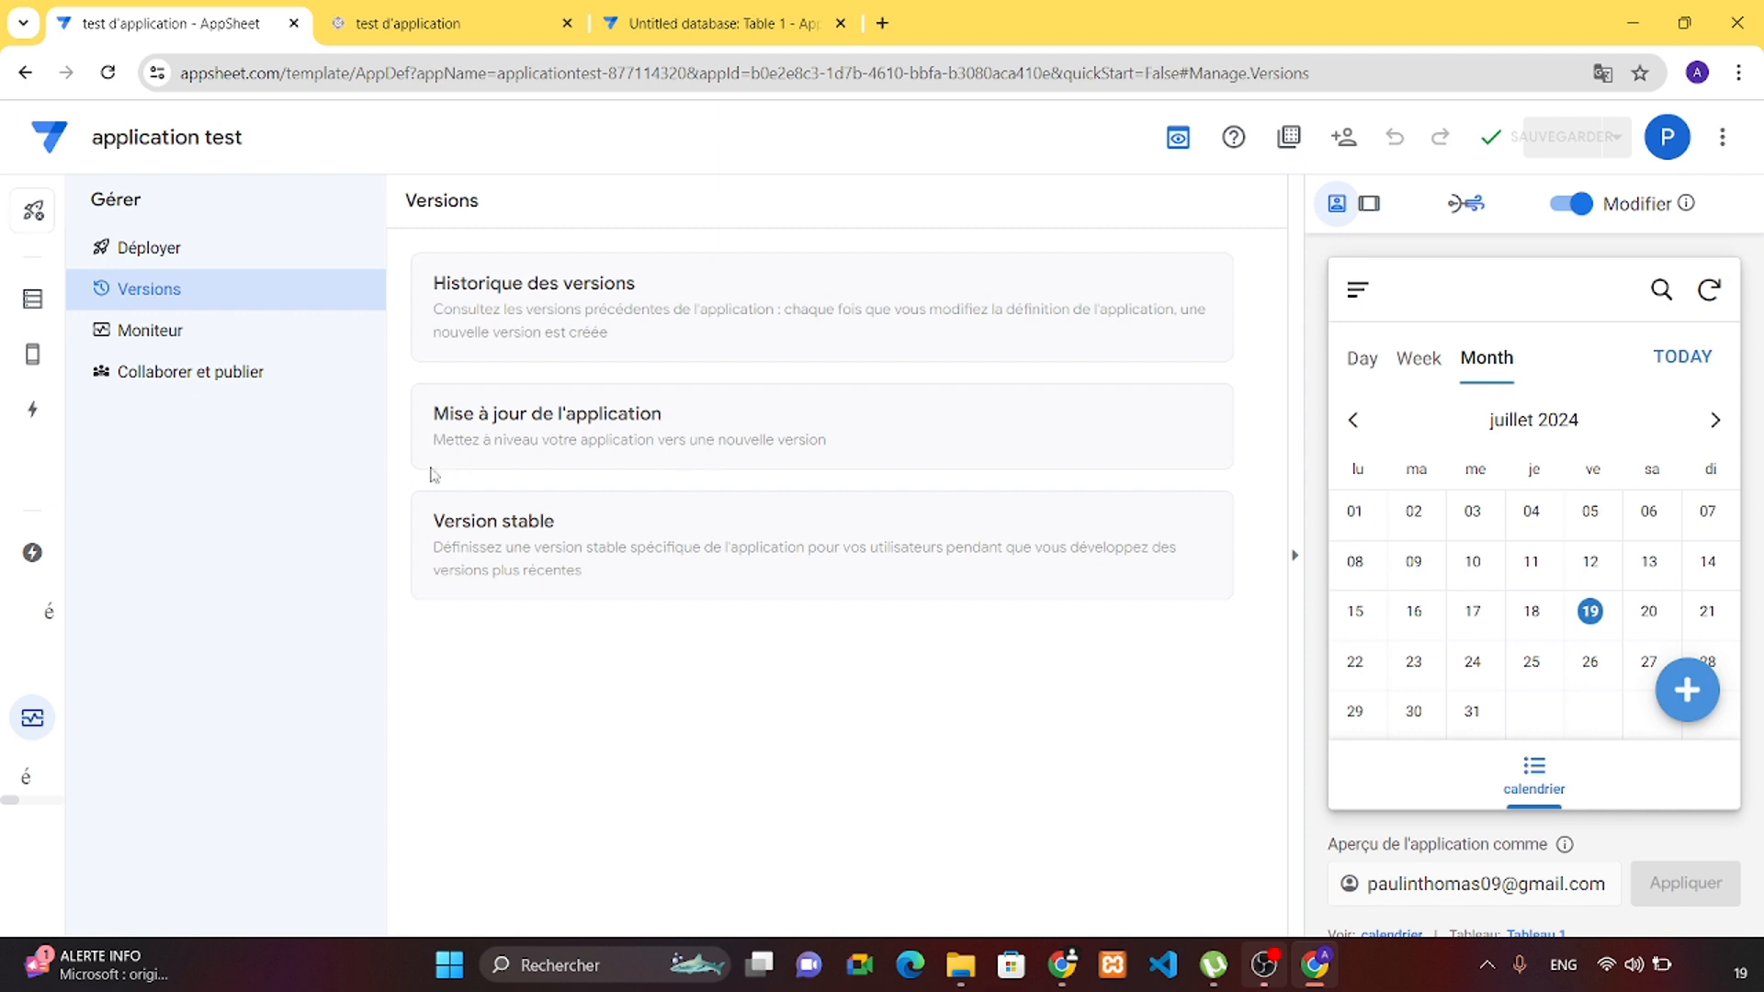
# Run the deployment check (Vérification du déploiement) and examine its results from definition through account status.
pyautogui.click(266, 249)
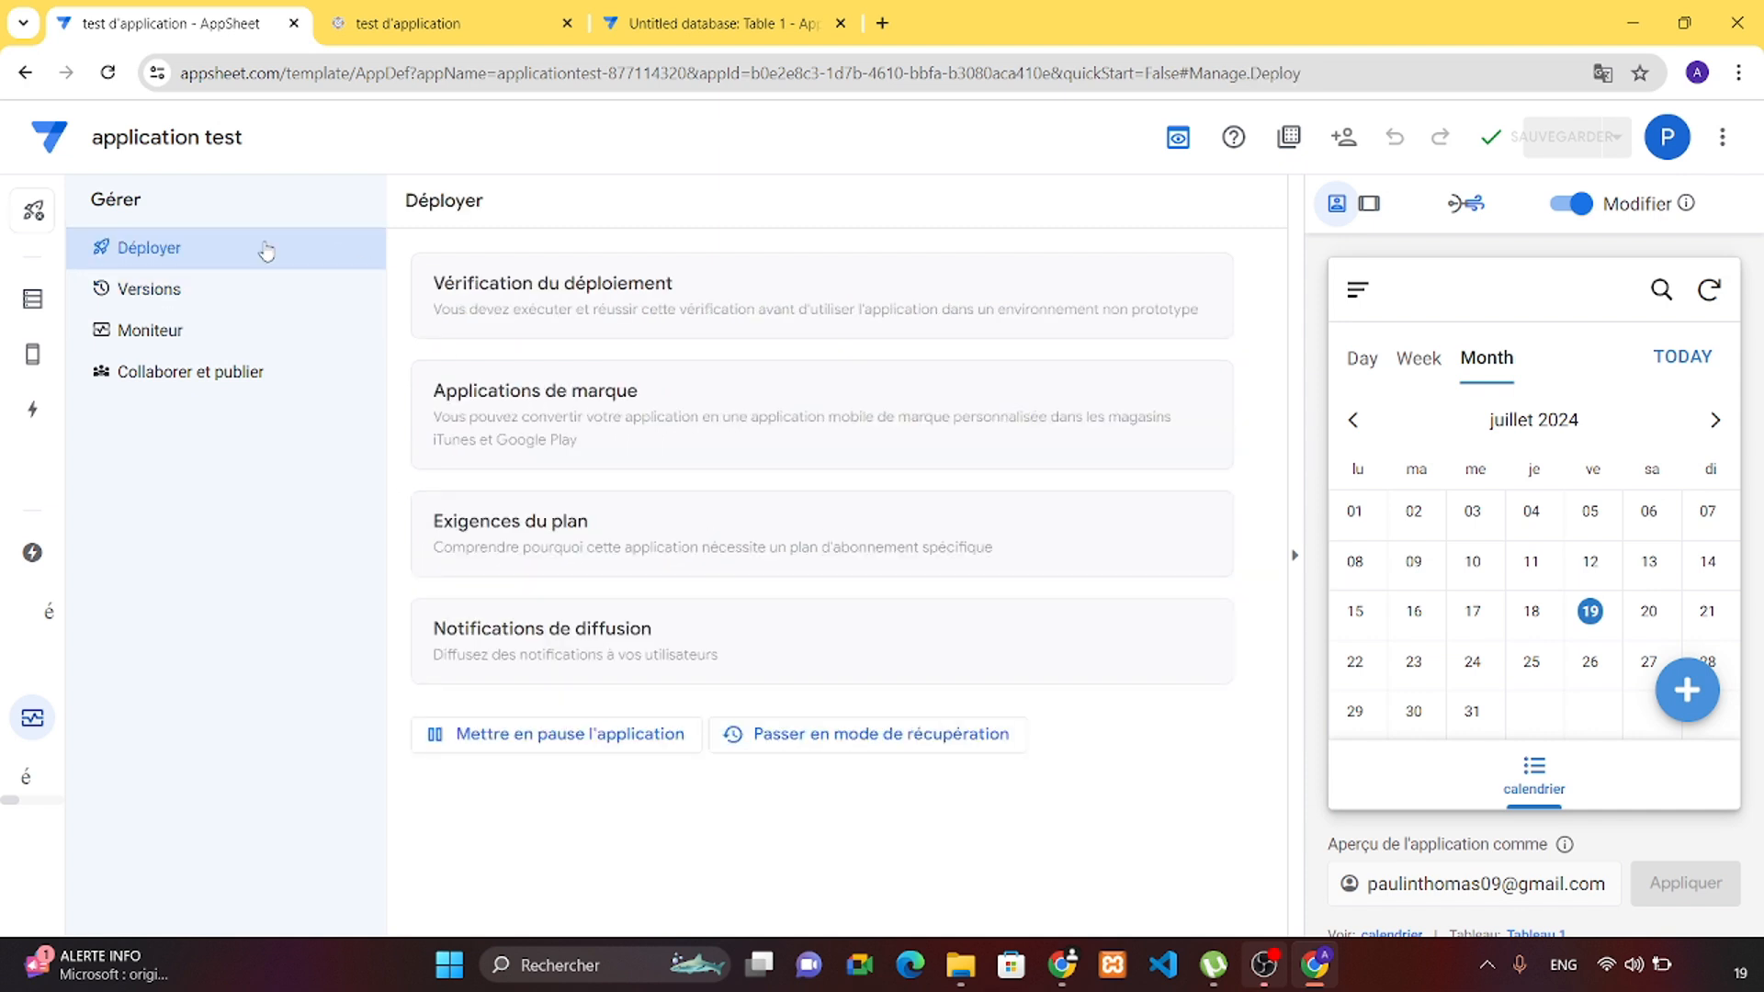
pyautogui.click(640, 301)
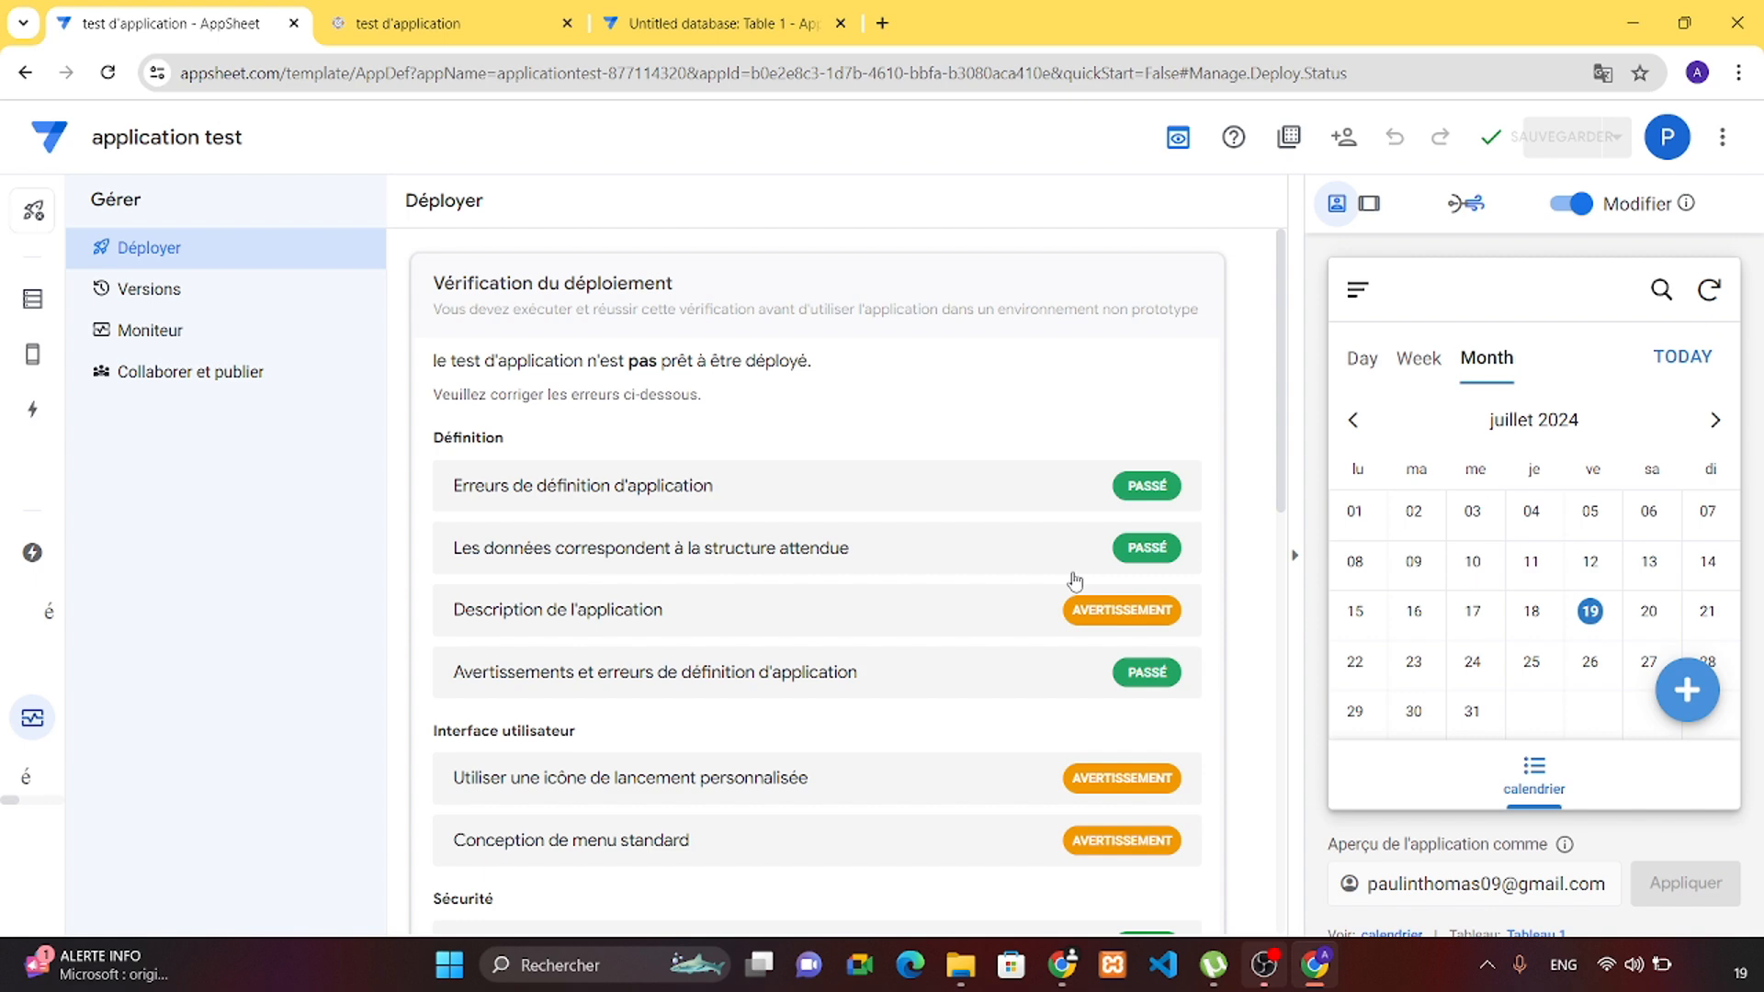
pyautogui.scroll(-1, 1082, 567)
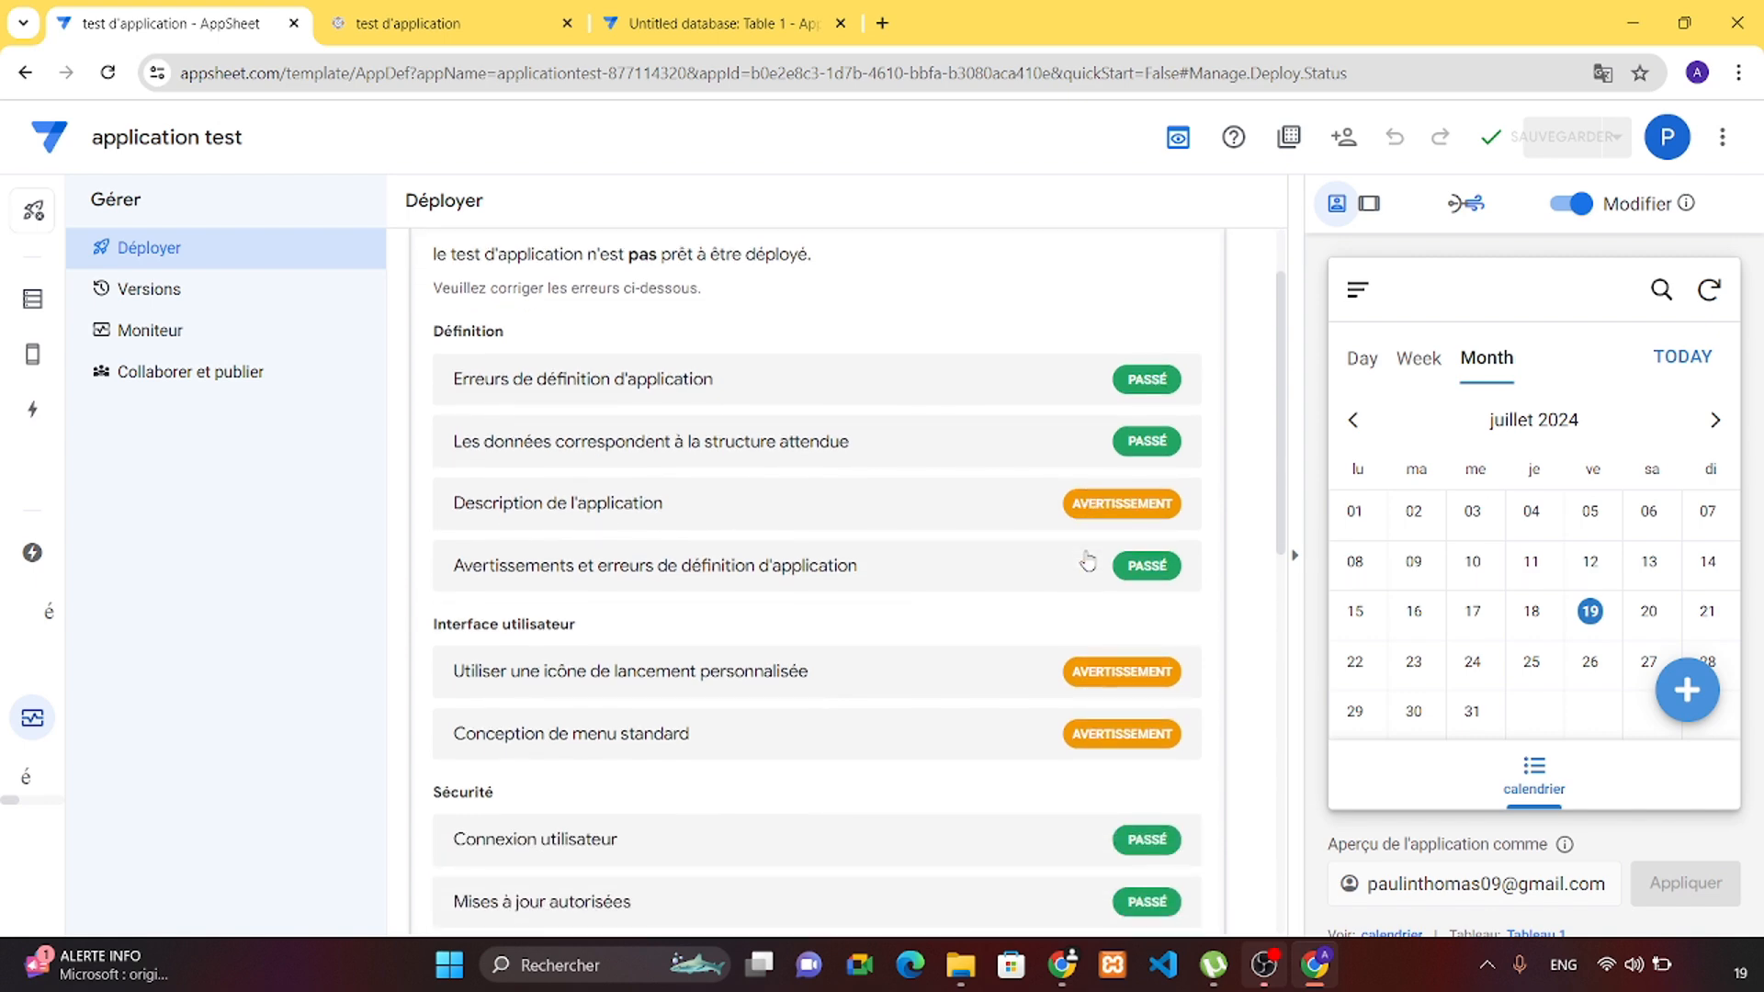
pyautogui.scroll(-5, 1087, 502)
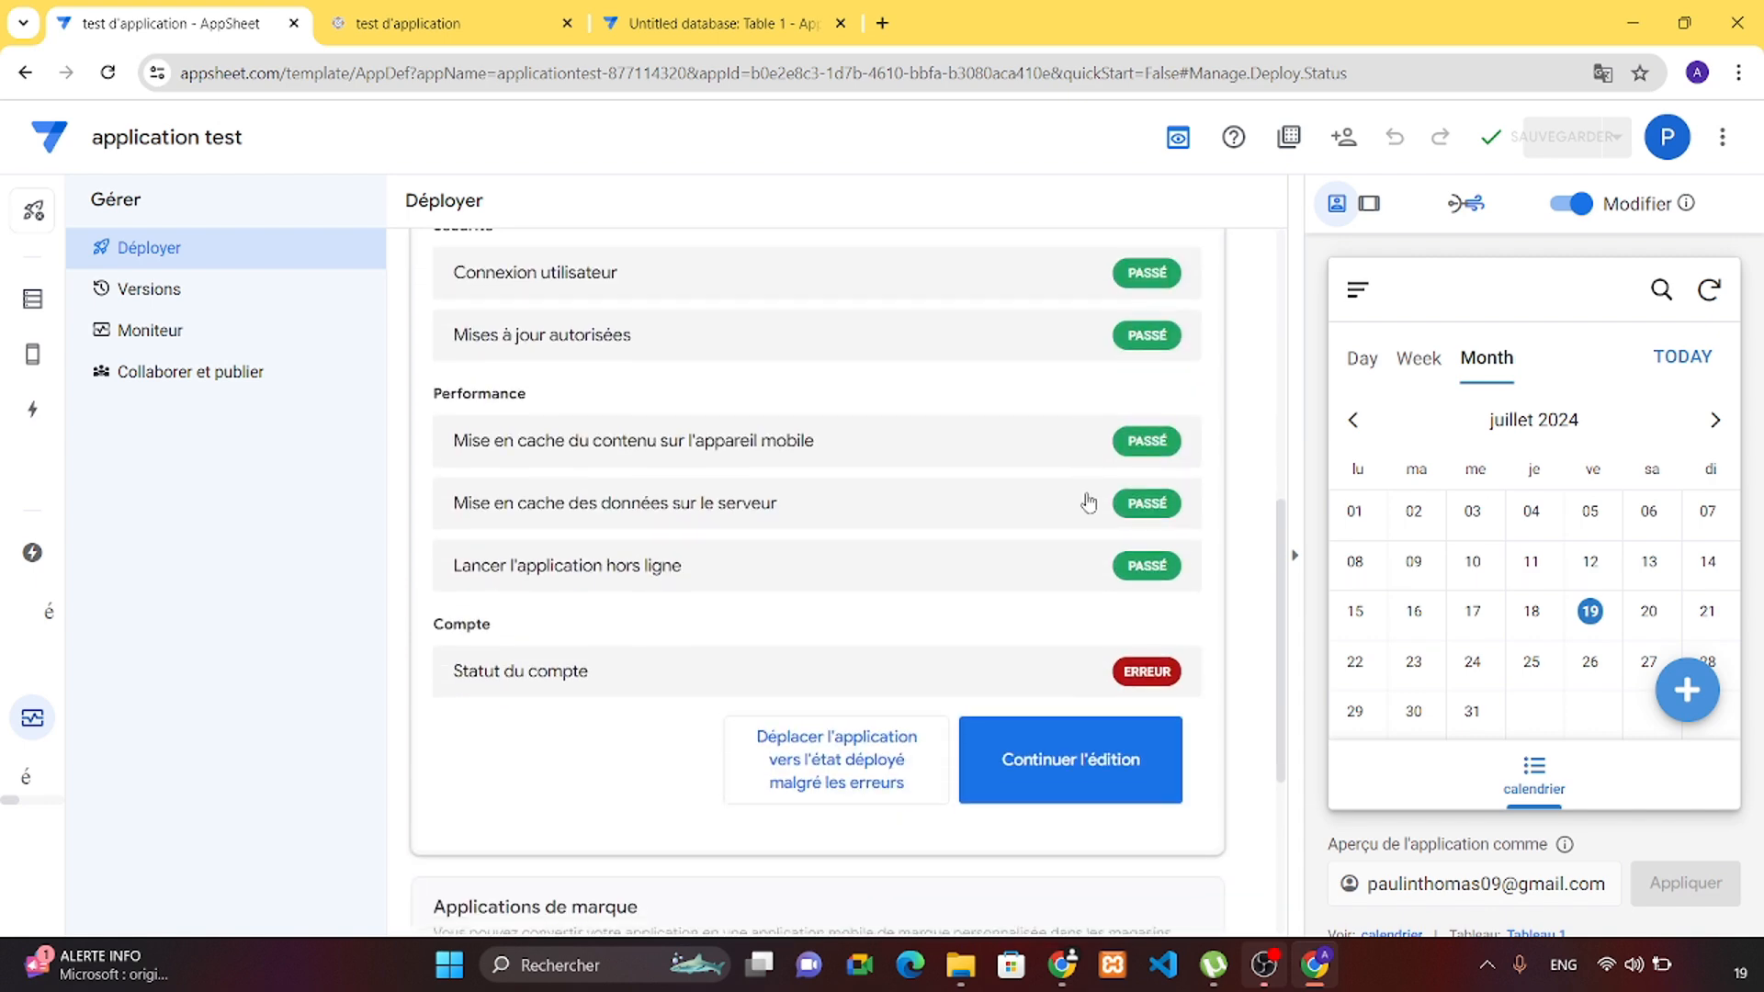
pyautogui.scroll(-1, 1088, 502)
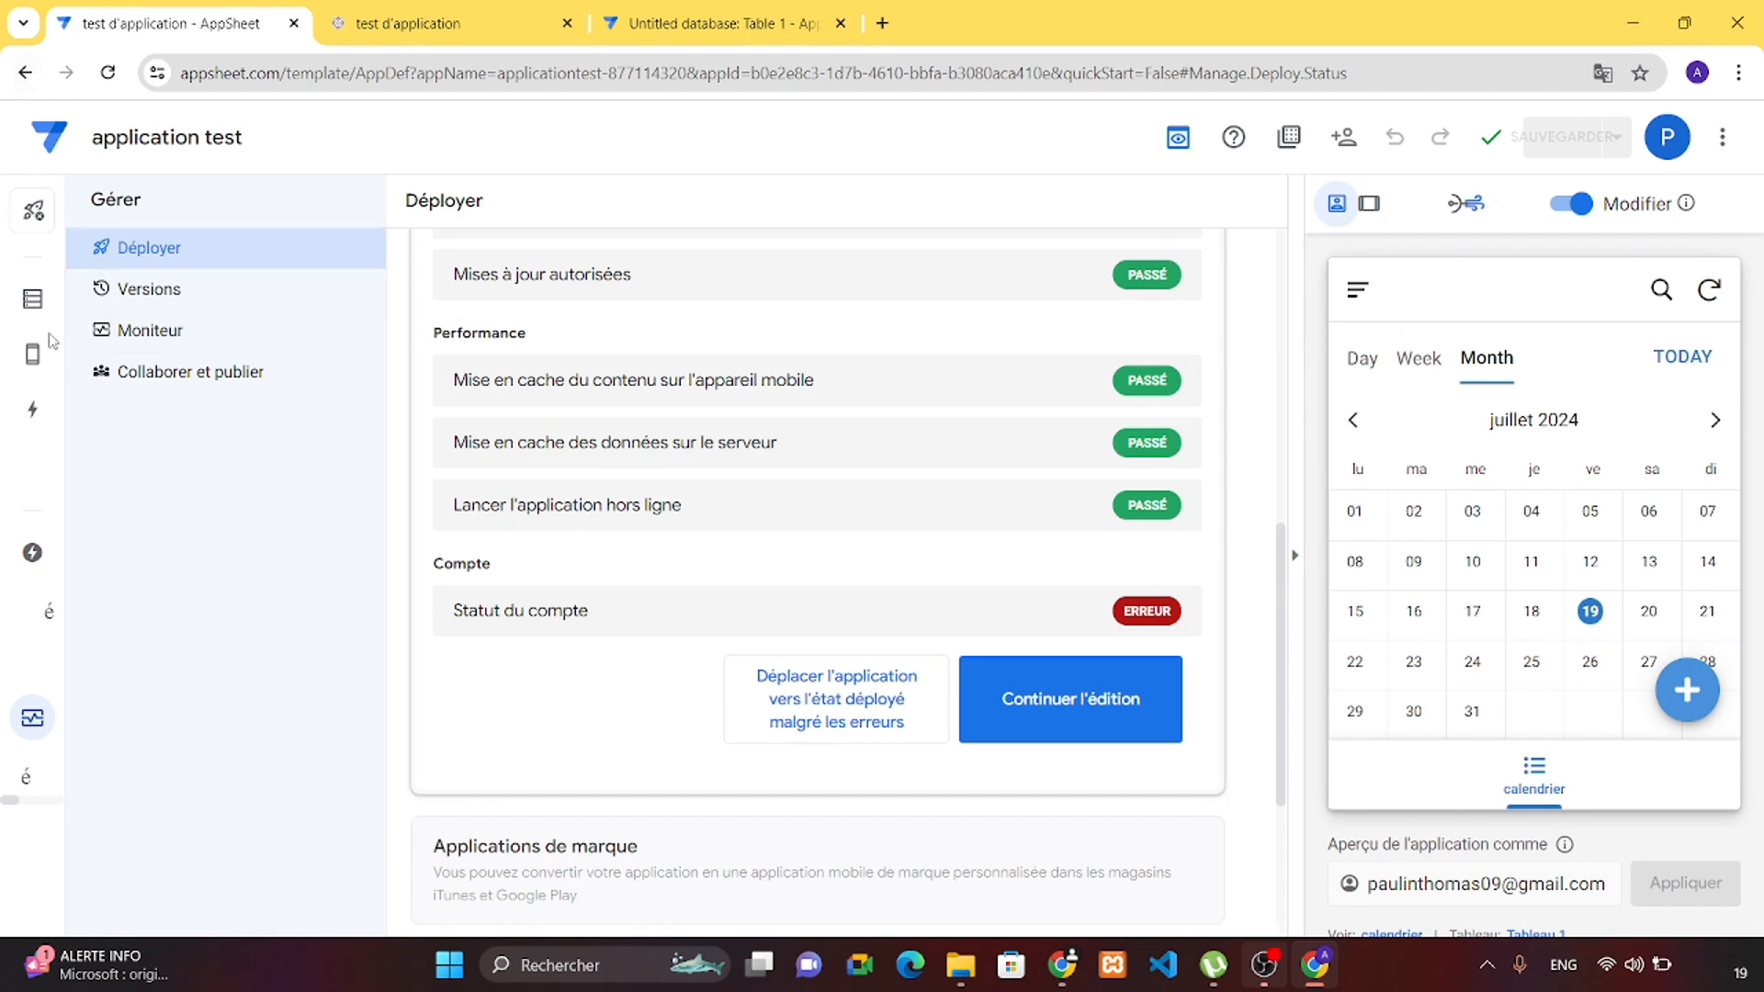
# Go back to the calendar view's settings, then switch to the account's Mes applications page.
pyautogui.moveTo(32, 353)
pyautogui.click(26, 73)
pyautogui.click(26, 74)
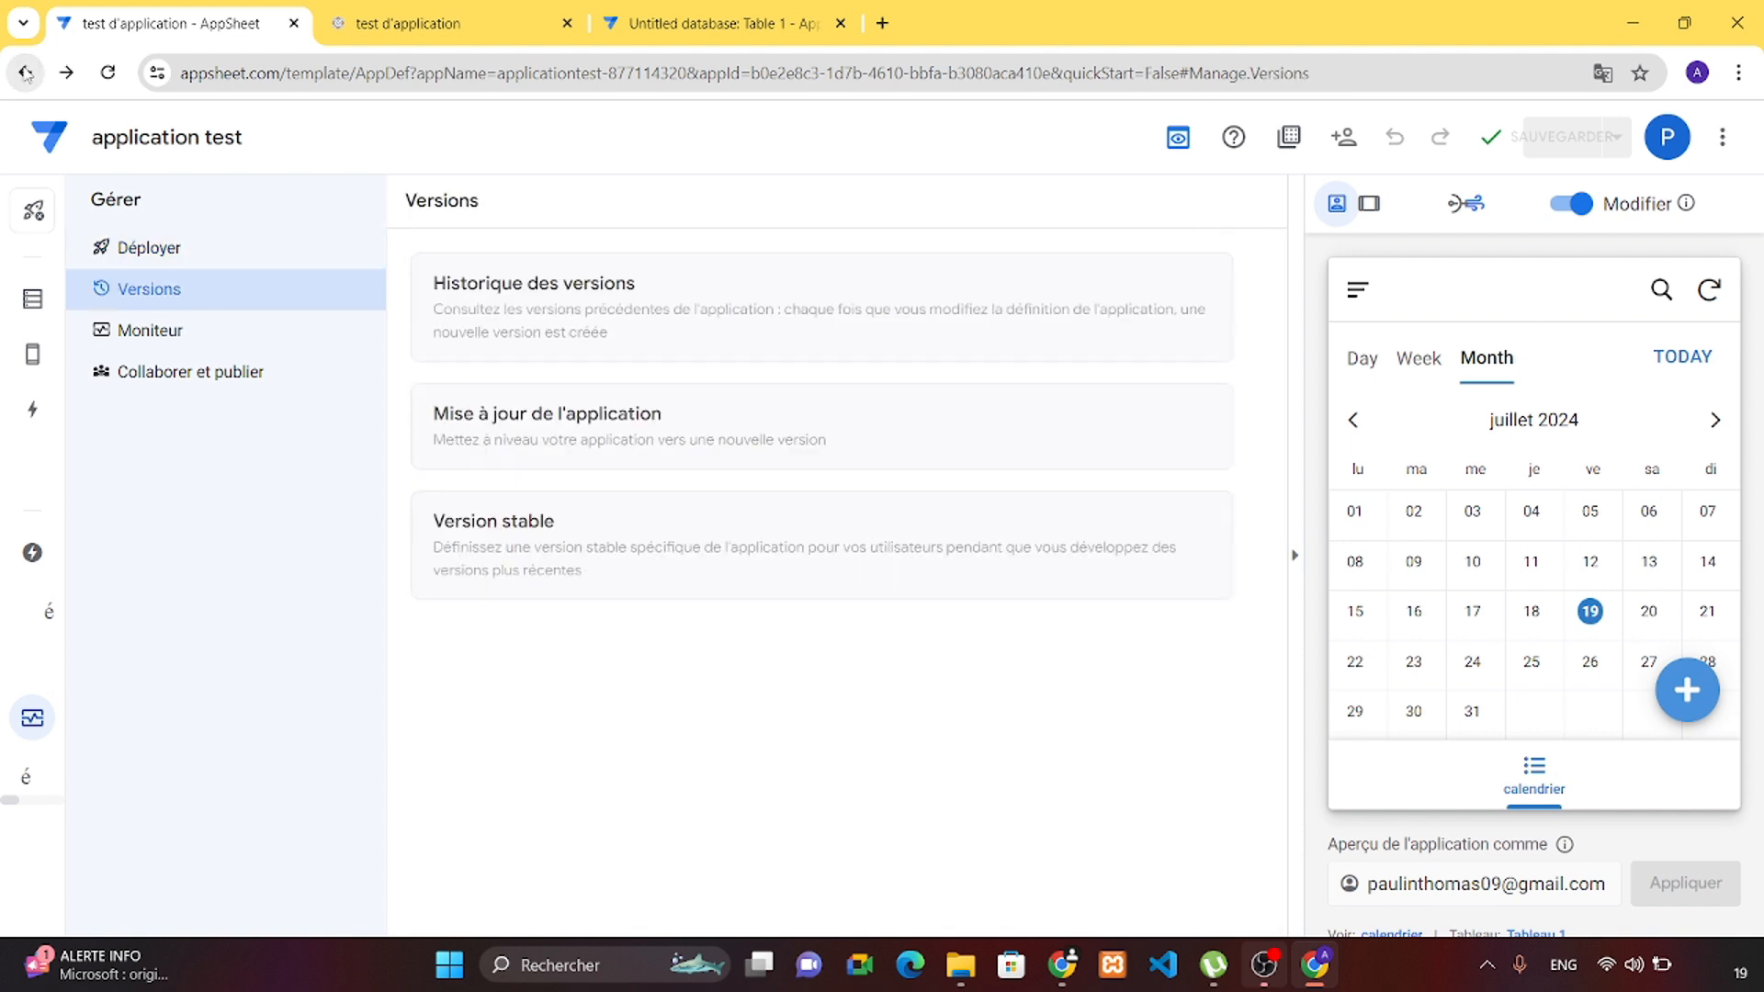
pyautogui.click(25, 74)
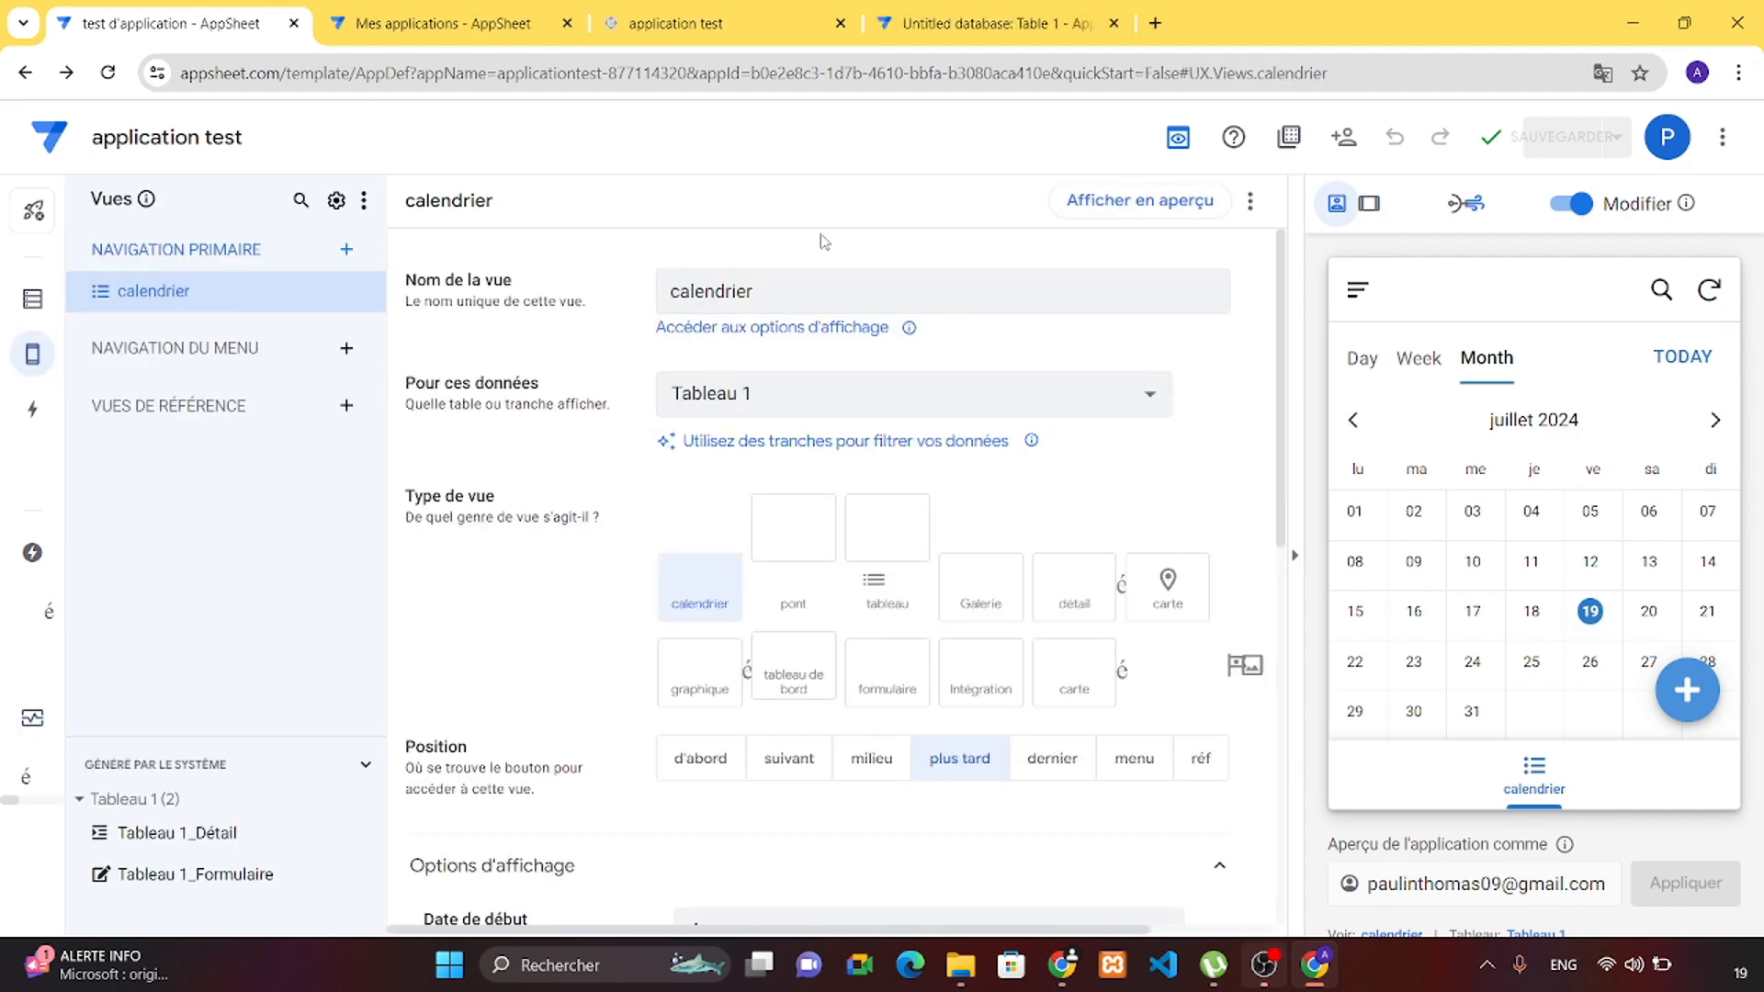
pyautogui.click(1666, 138)
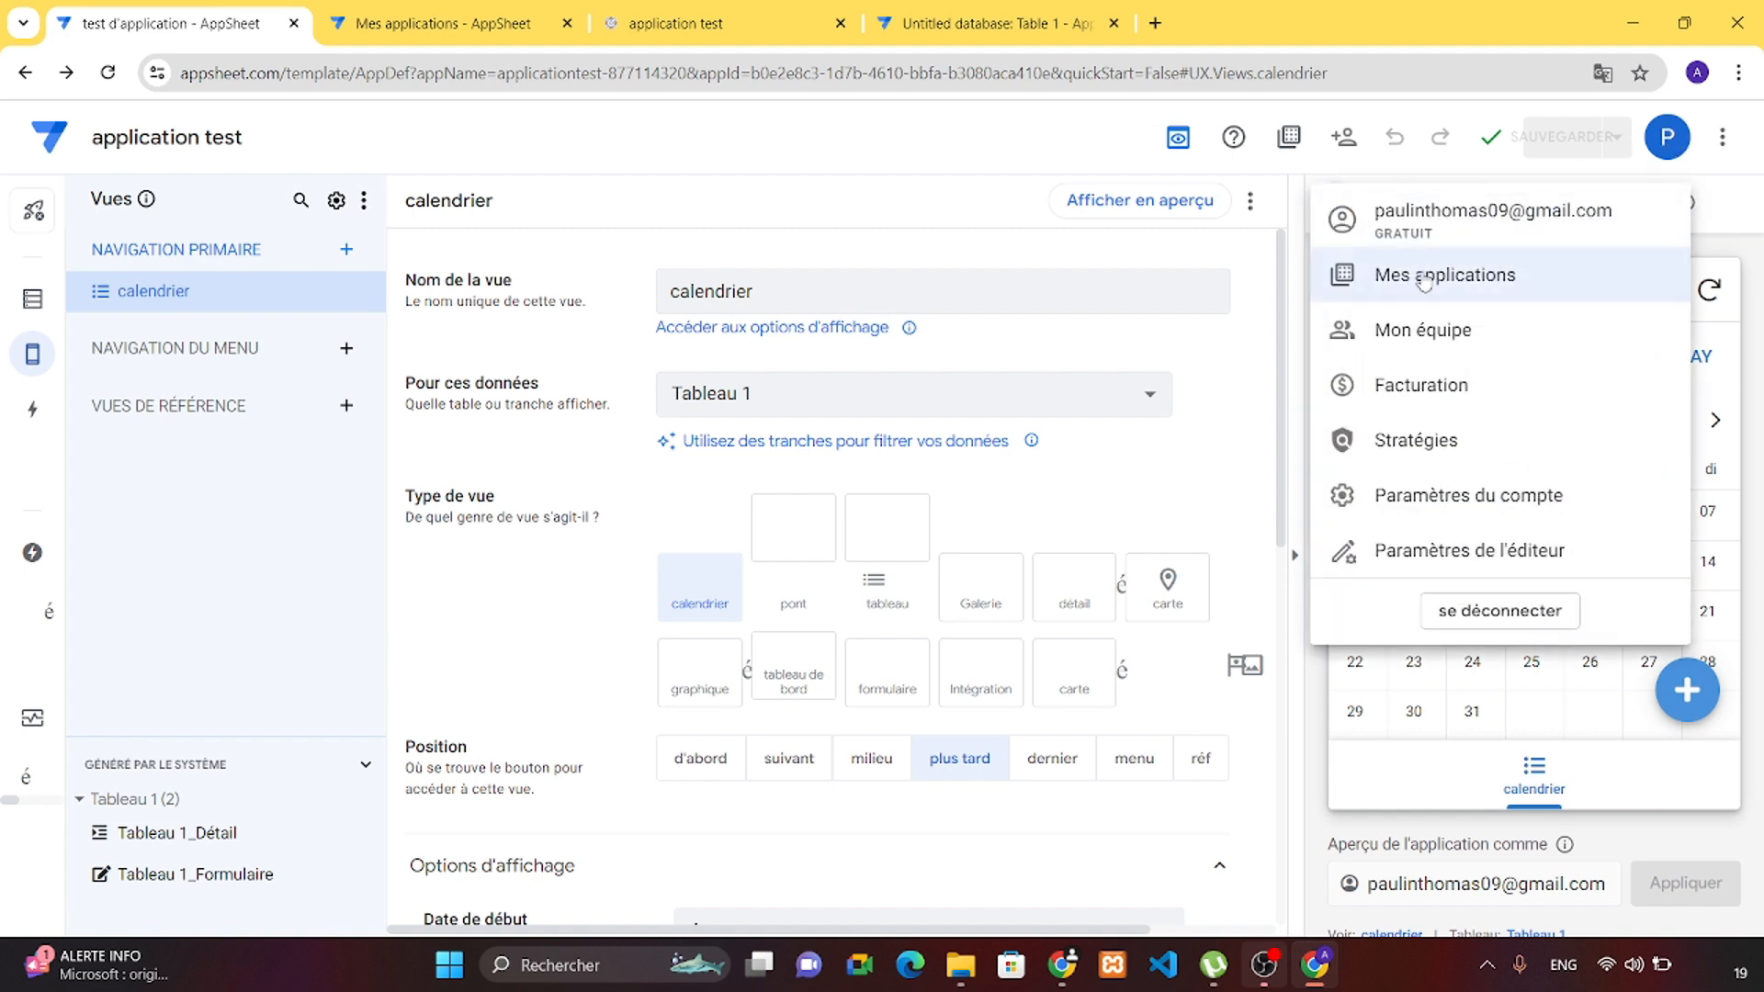
pyautogui.click(441, 26)
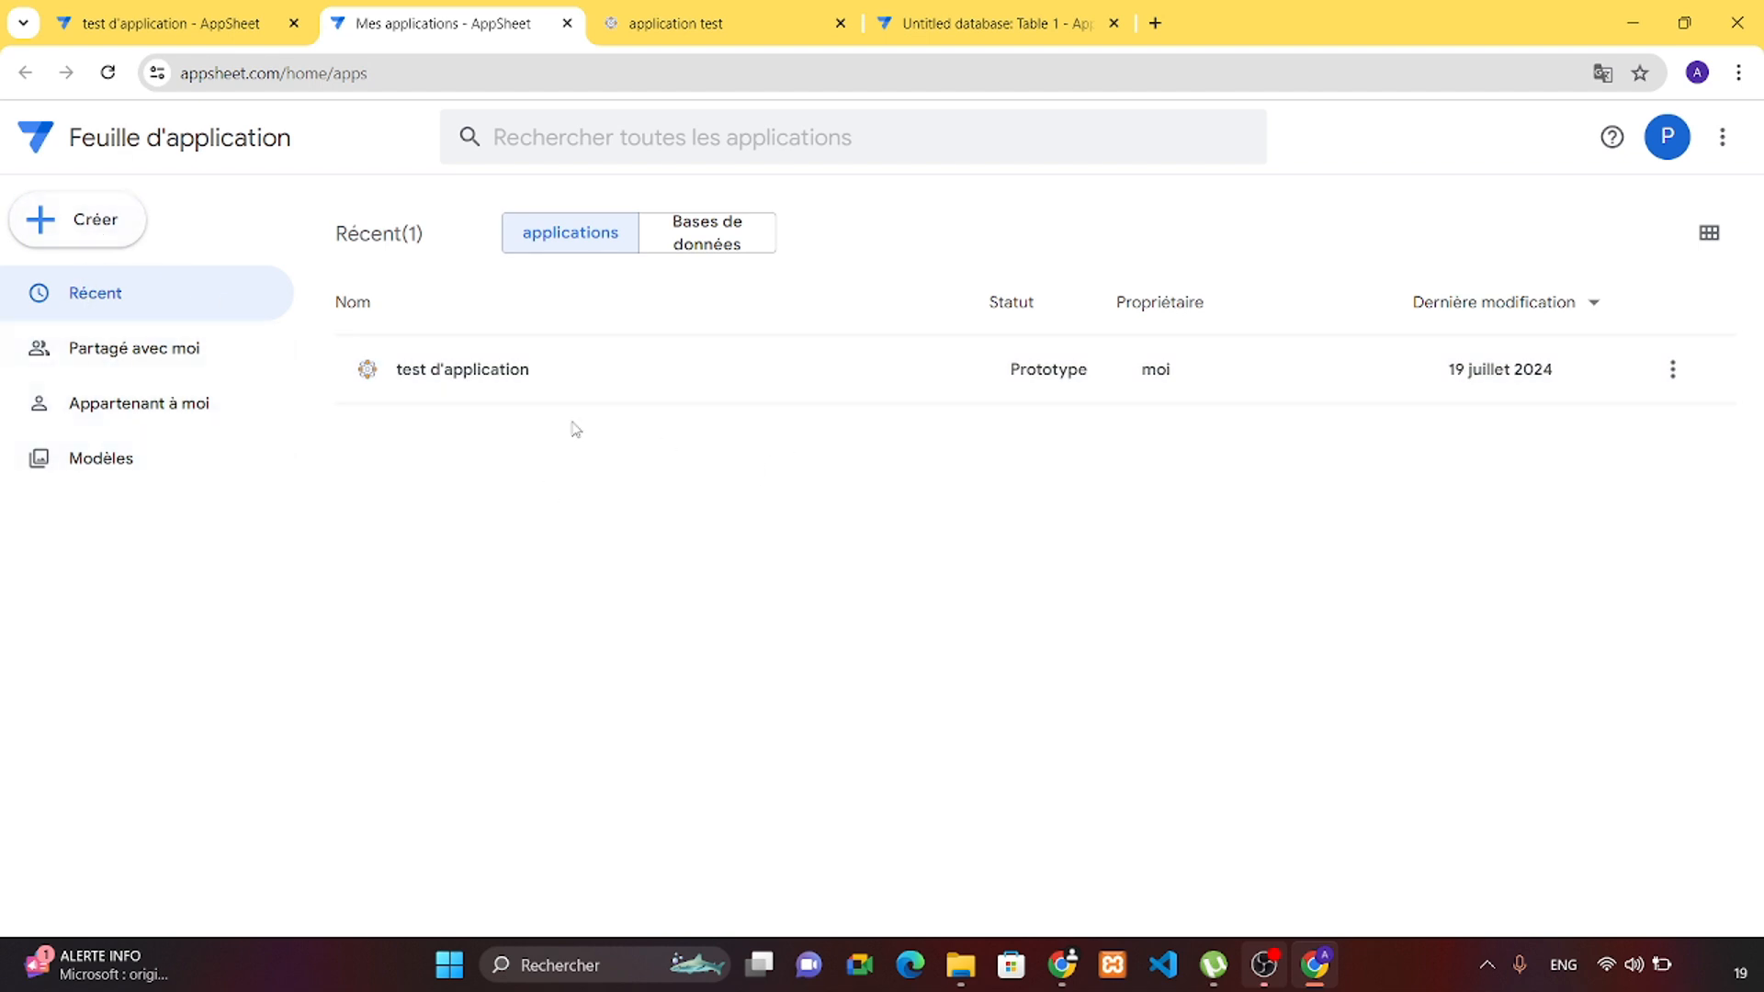
# Choose to create an application from a template, dismiss the translation prompt and browse the template library.
pyautogui.click(47, 238)
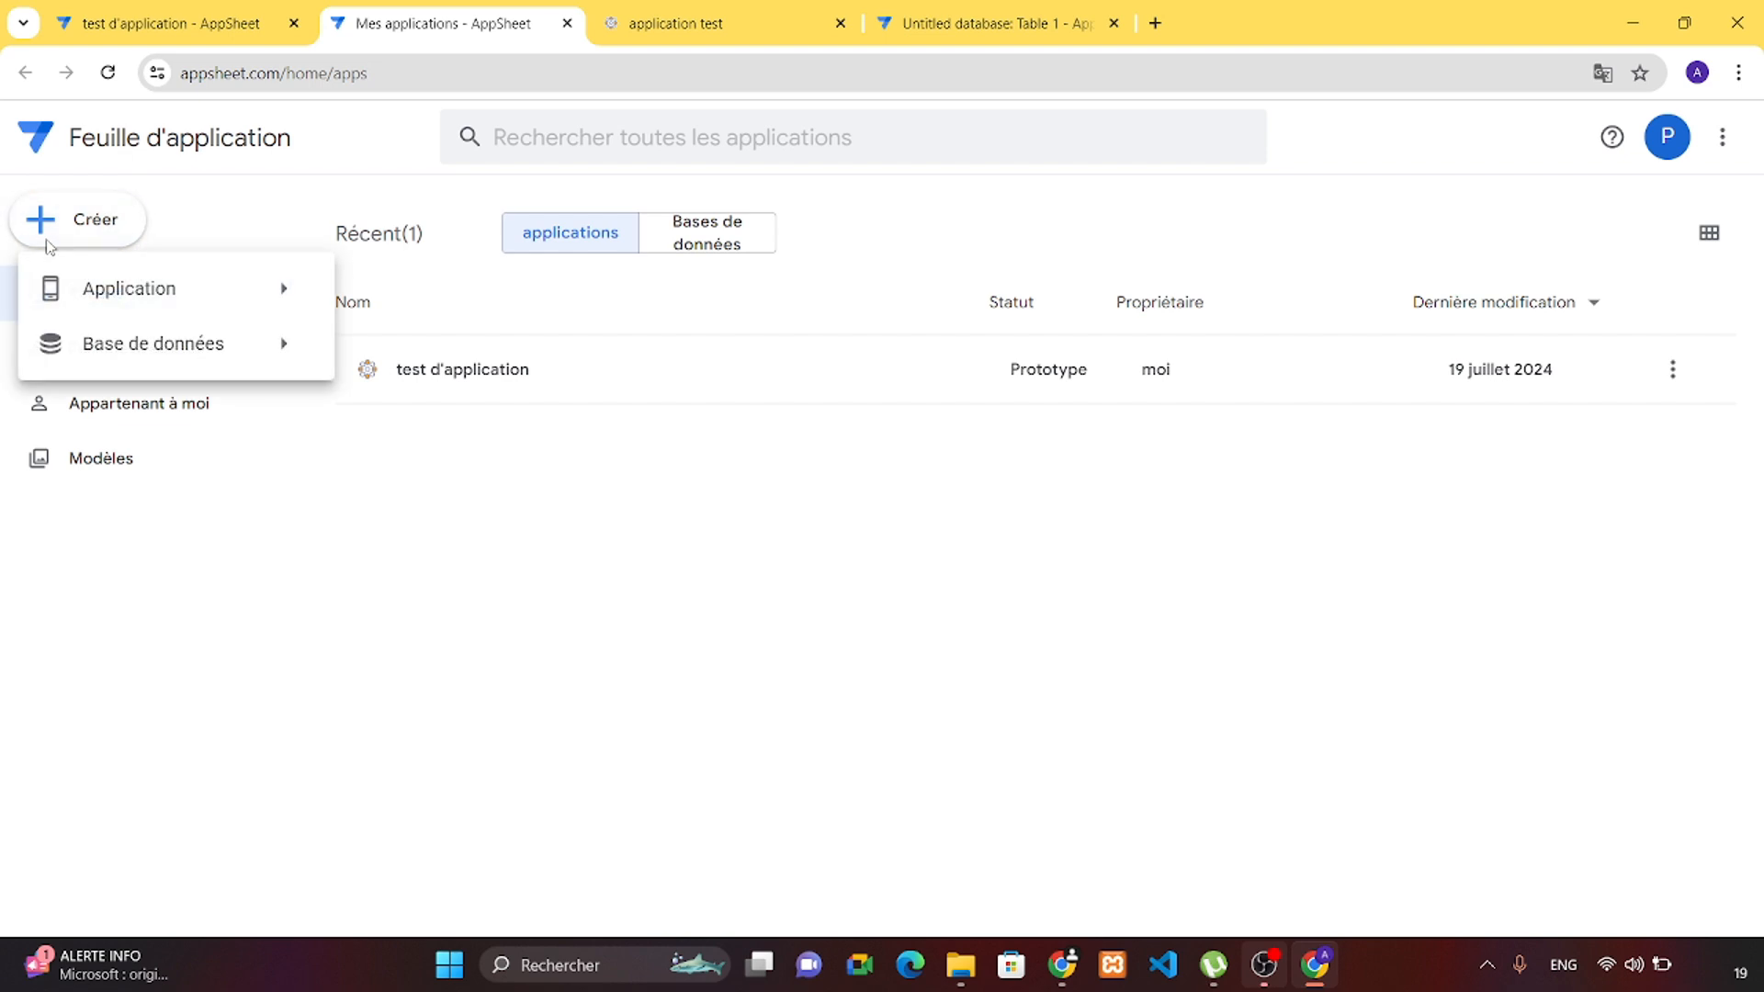
pyautogui.moveTo(96, 303)
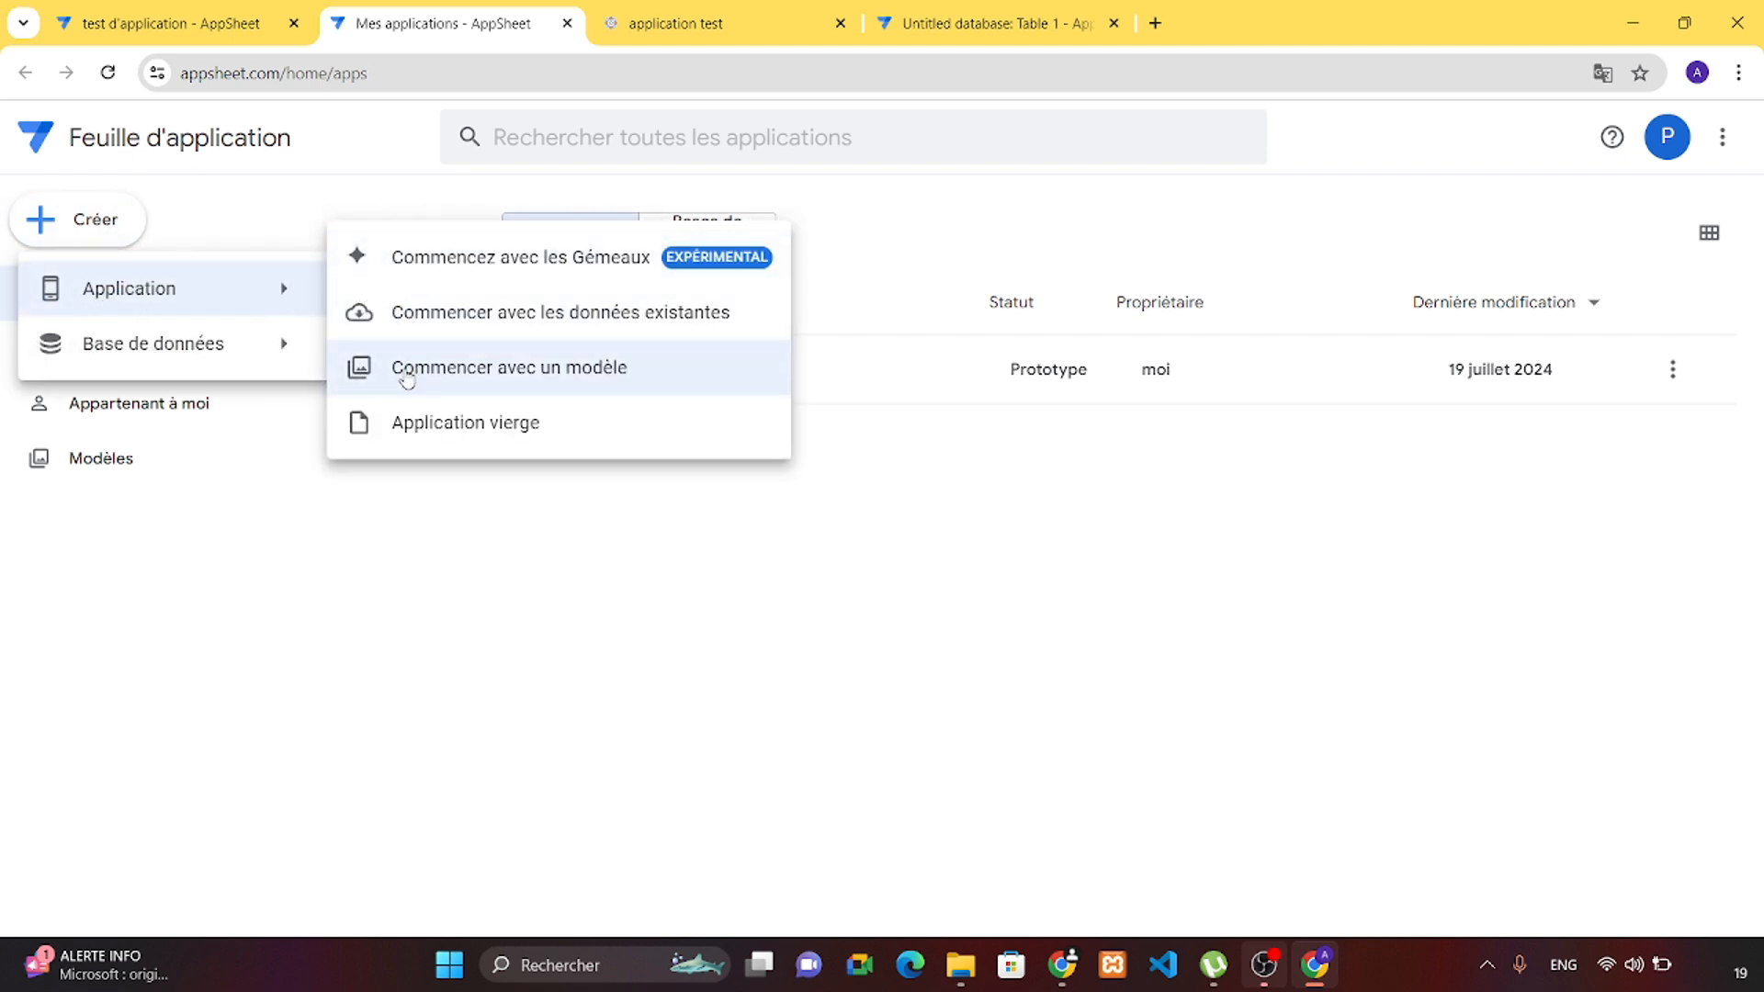
pyautogui.click(406, 378)
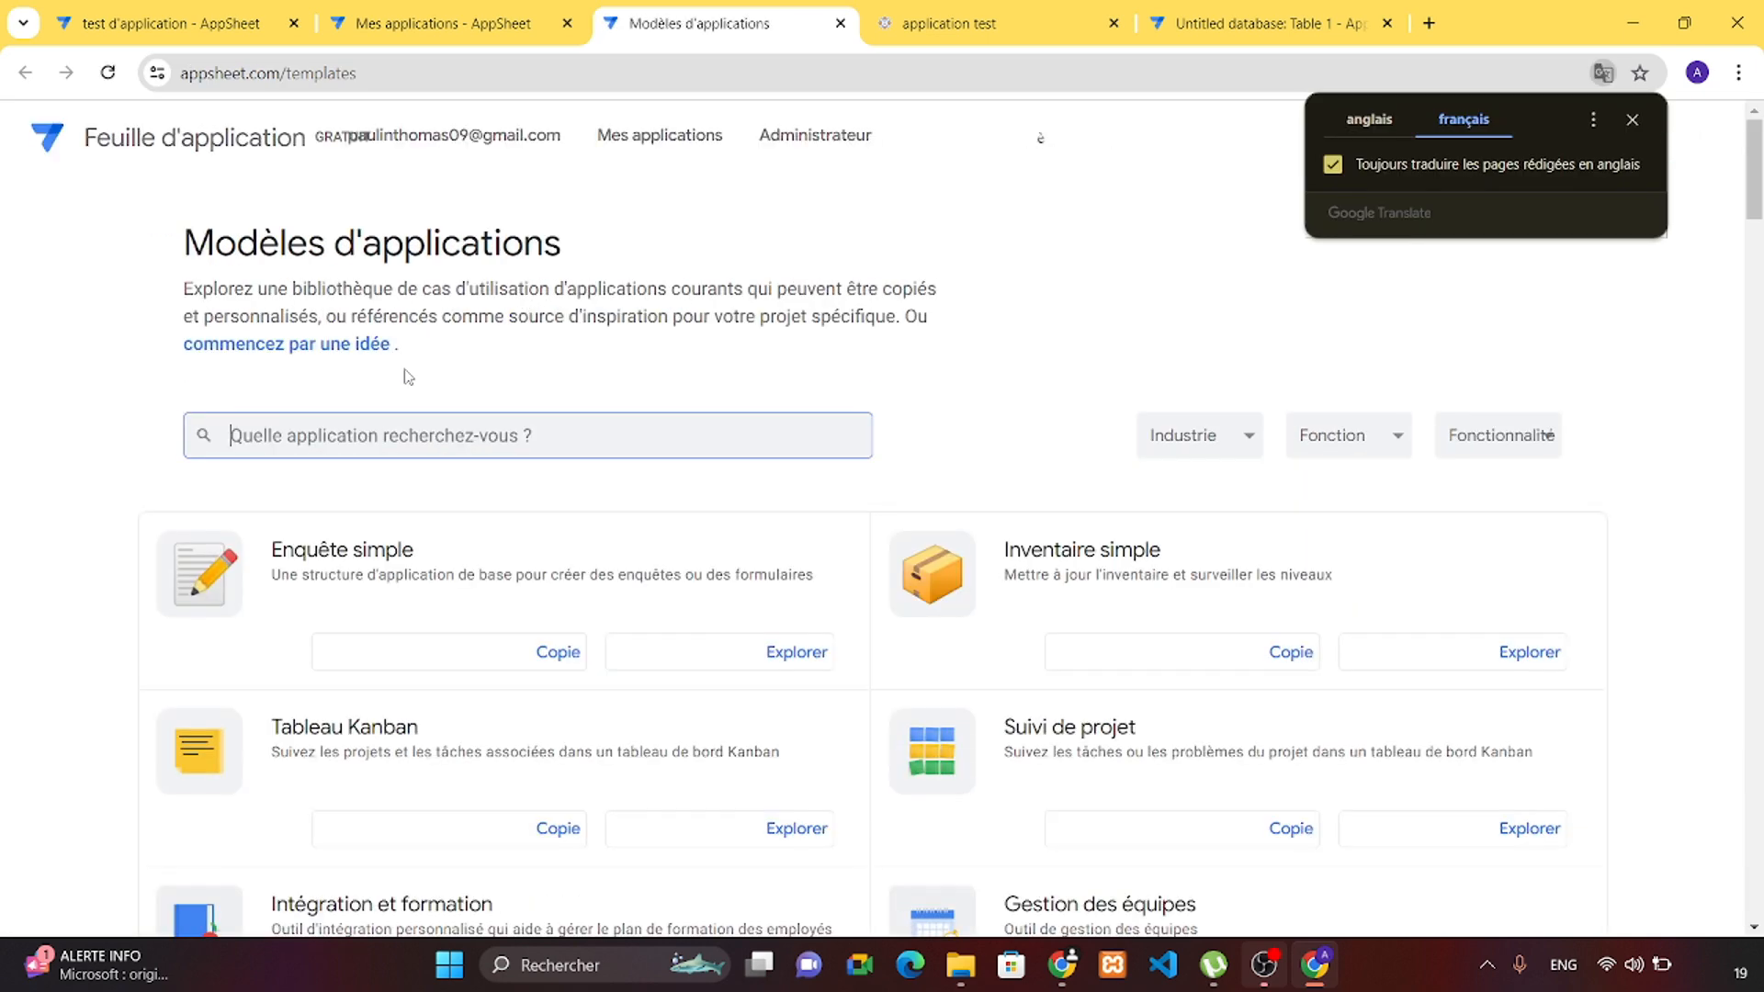
pyautogui.click(1634, 120)
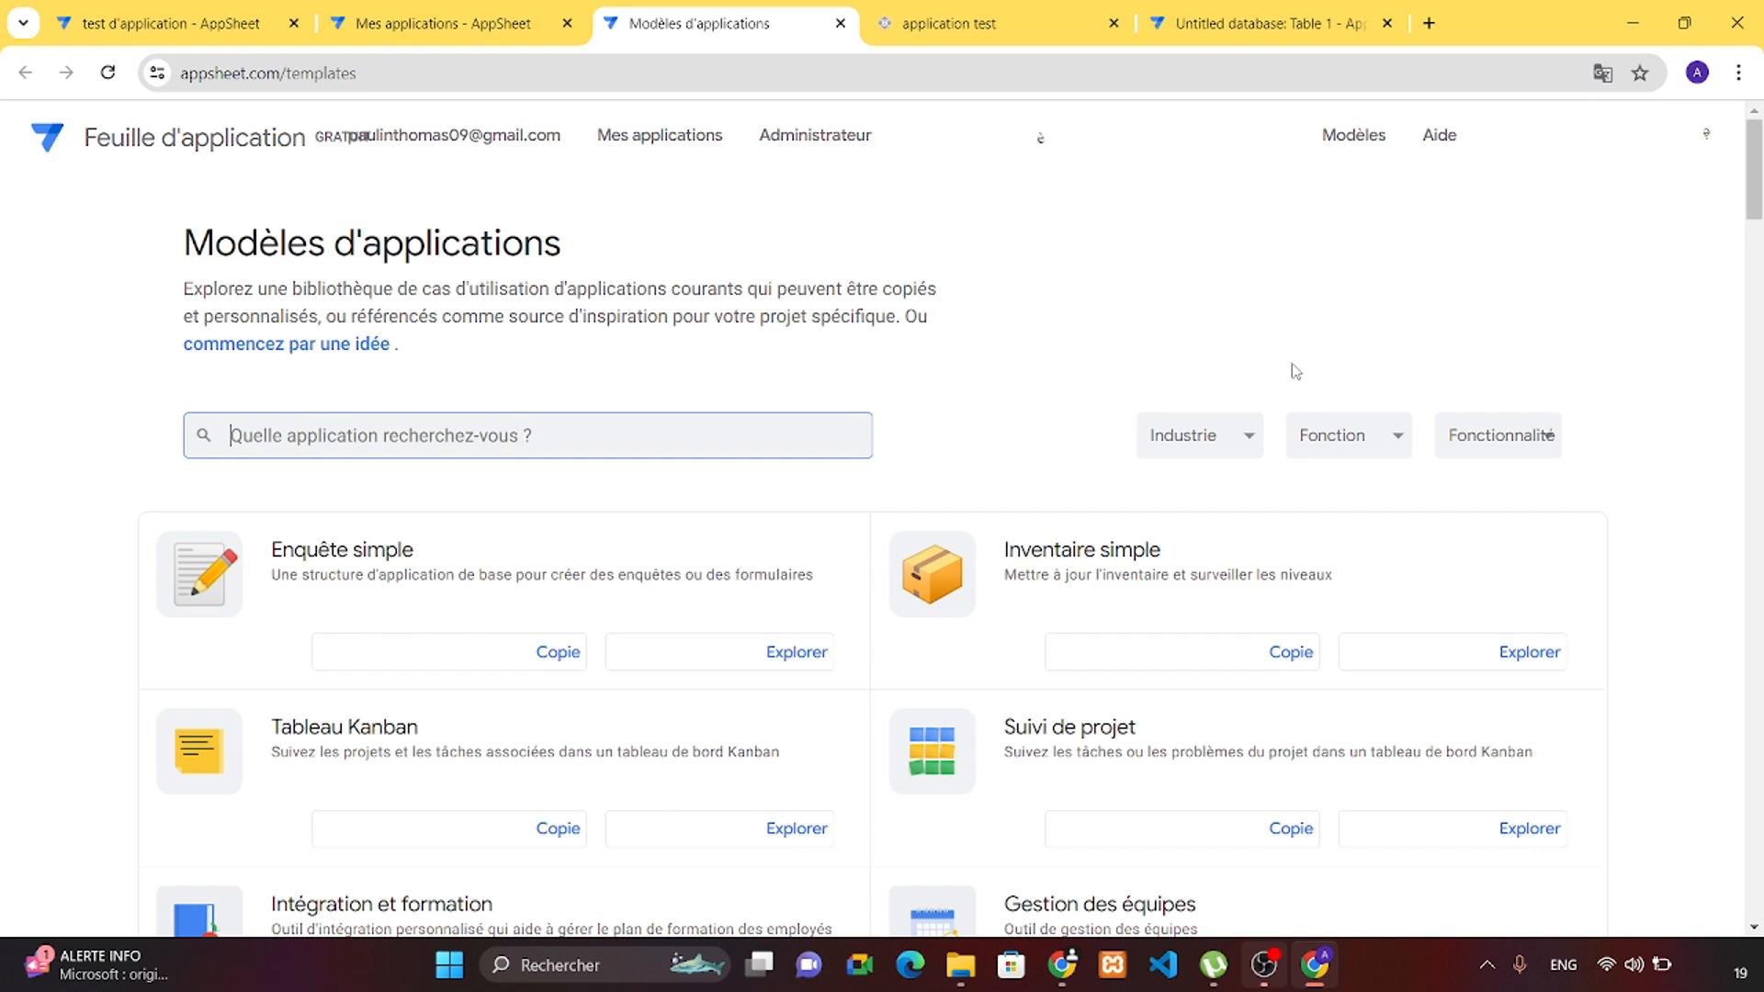
pyautogui.scroll(-3, 1295, 372)
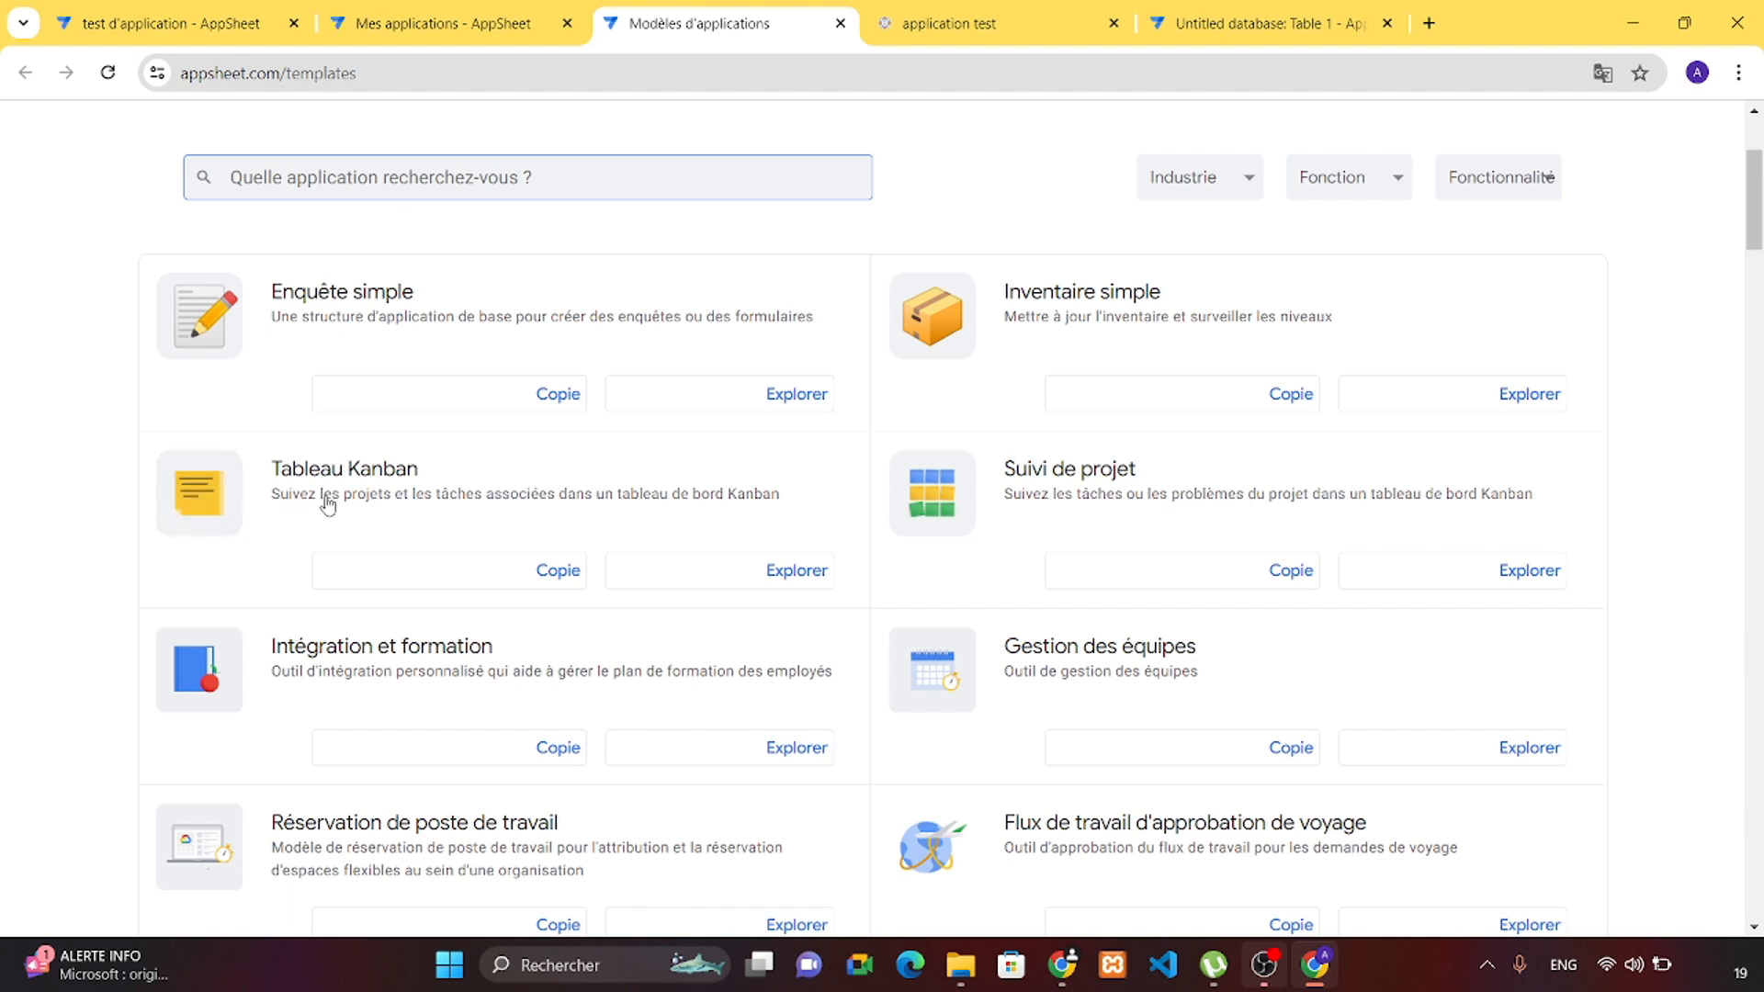
# Open the Tableau Kanban template's page and look through the project cards in its phone preview.
pyautogui.click(719, 570)
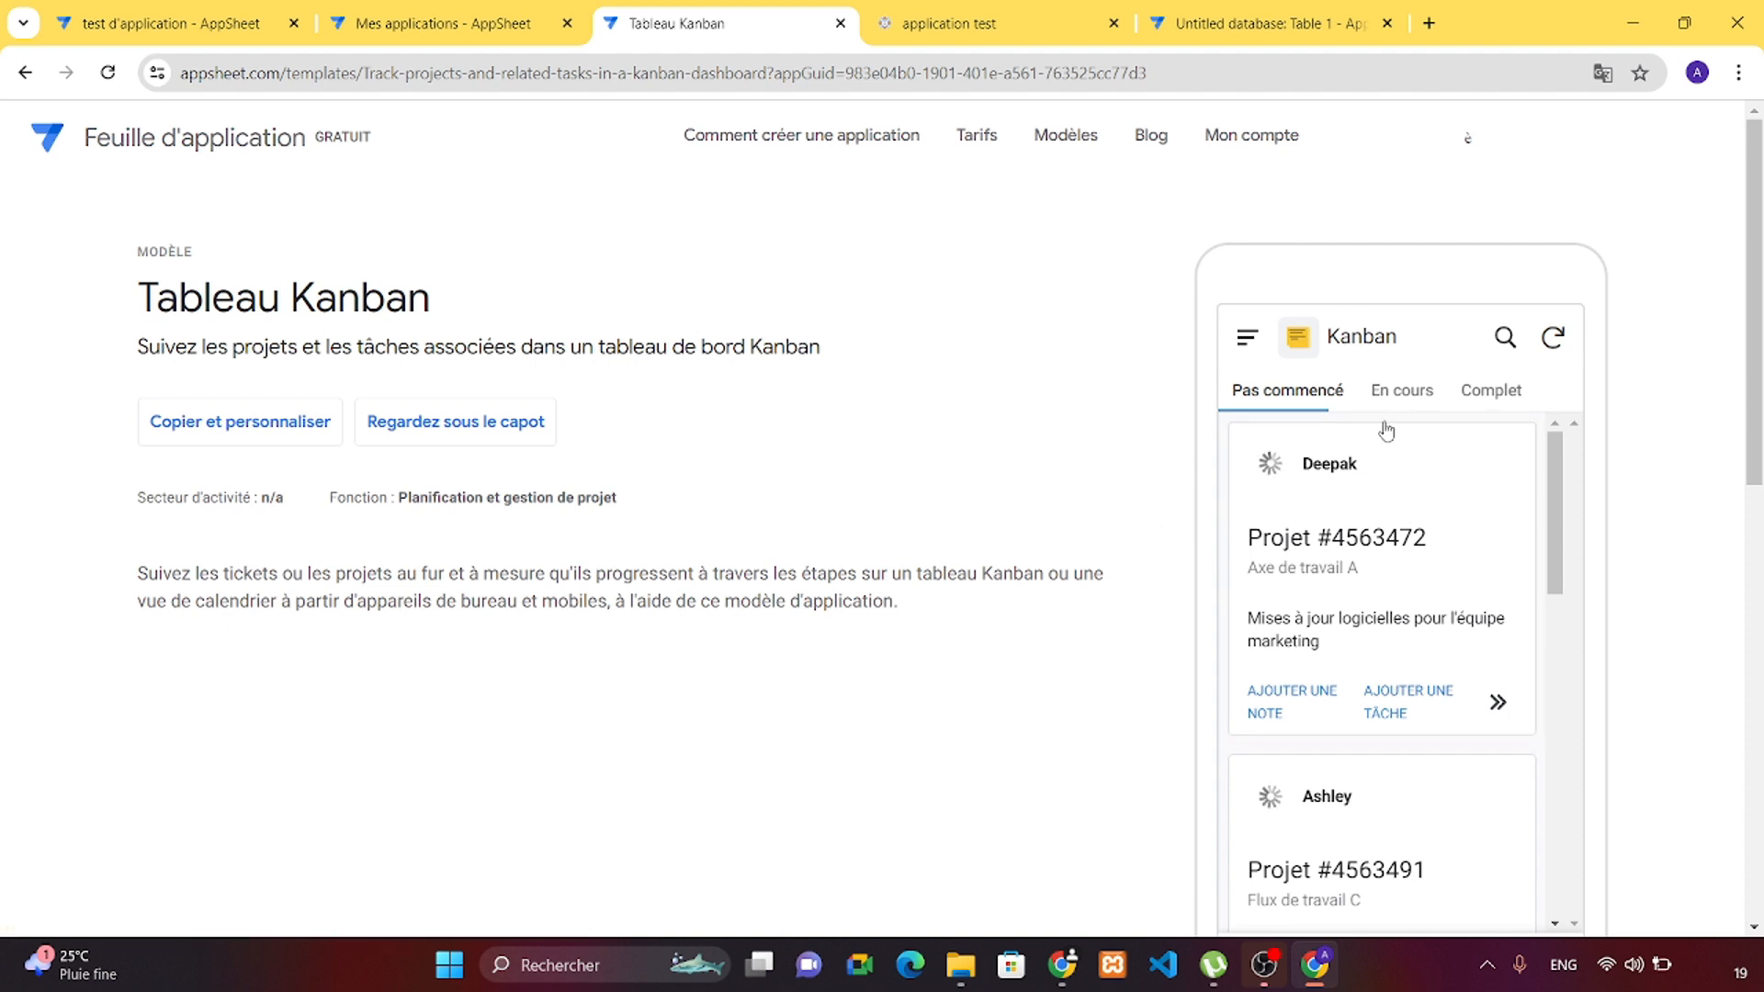
pyautogui.scroll(-2, 1417, 482)
pyautogui.scroll(-3, 1420, 484)
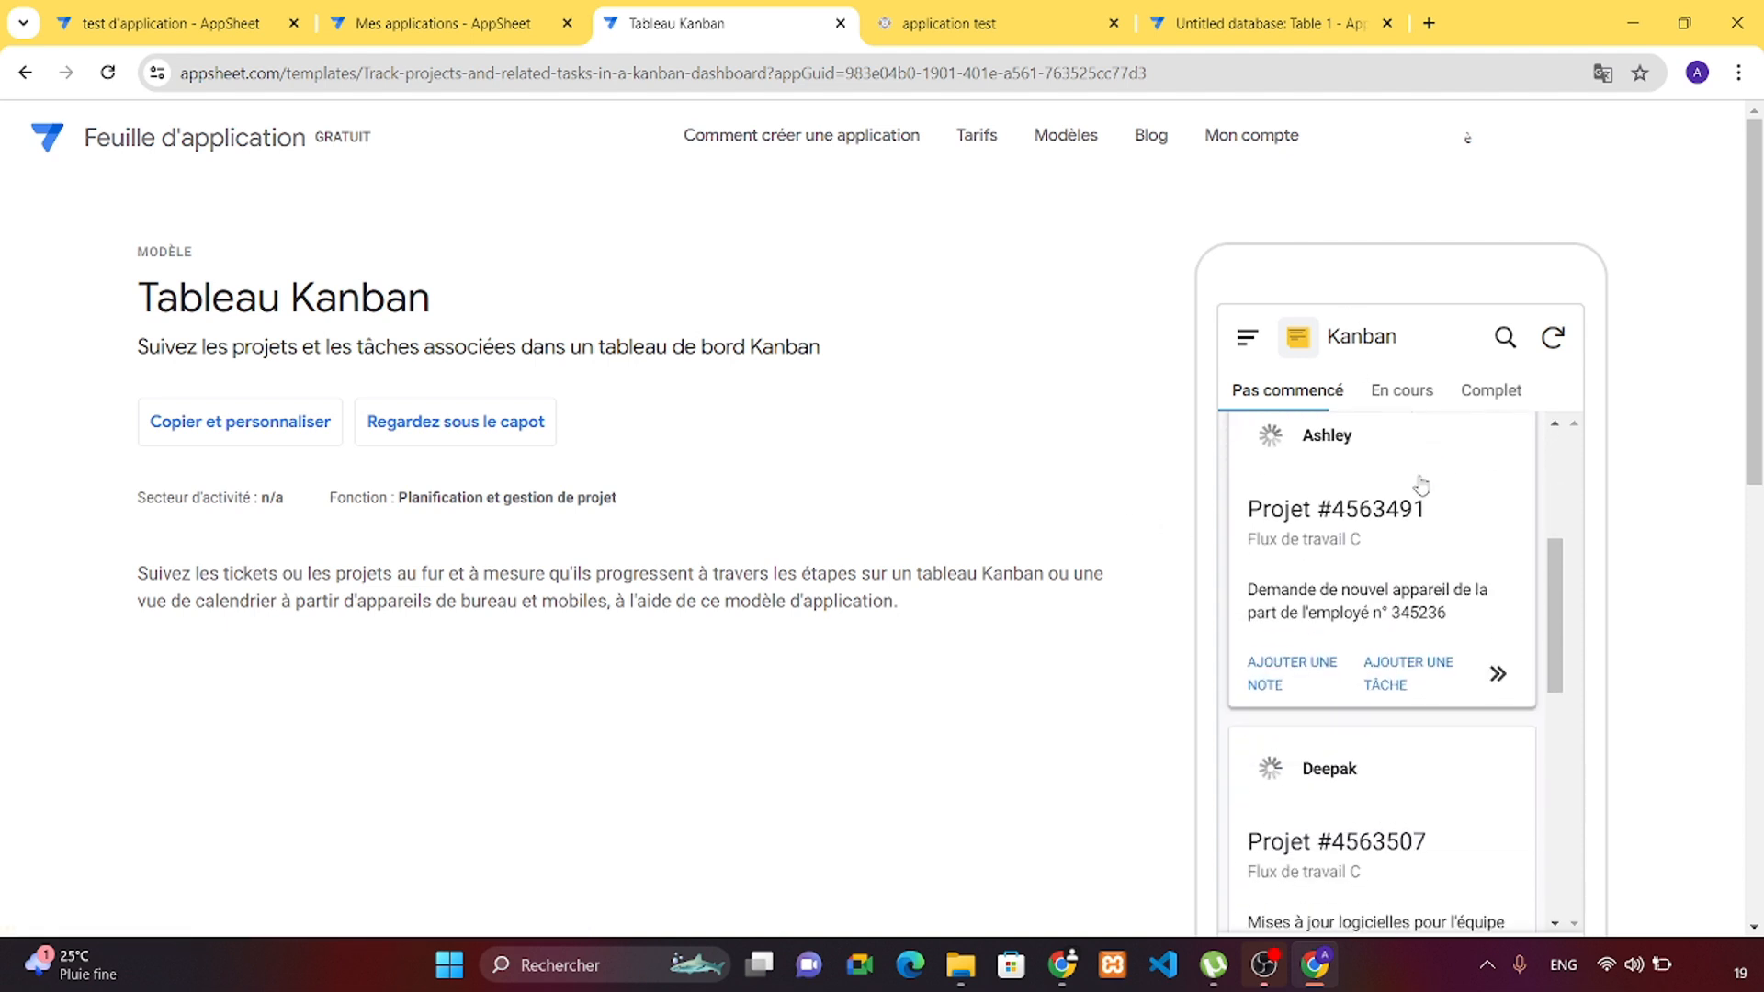
pyautogui.scroll(-2, 1607, 518)
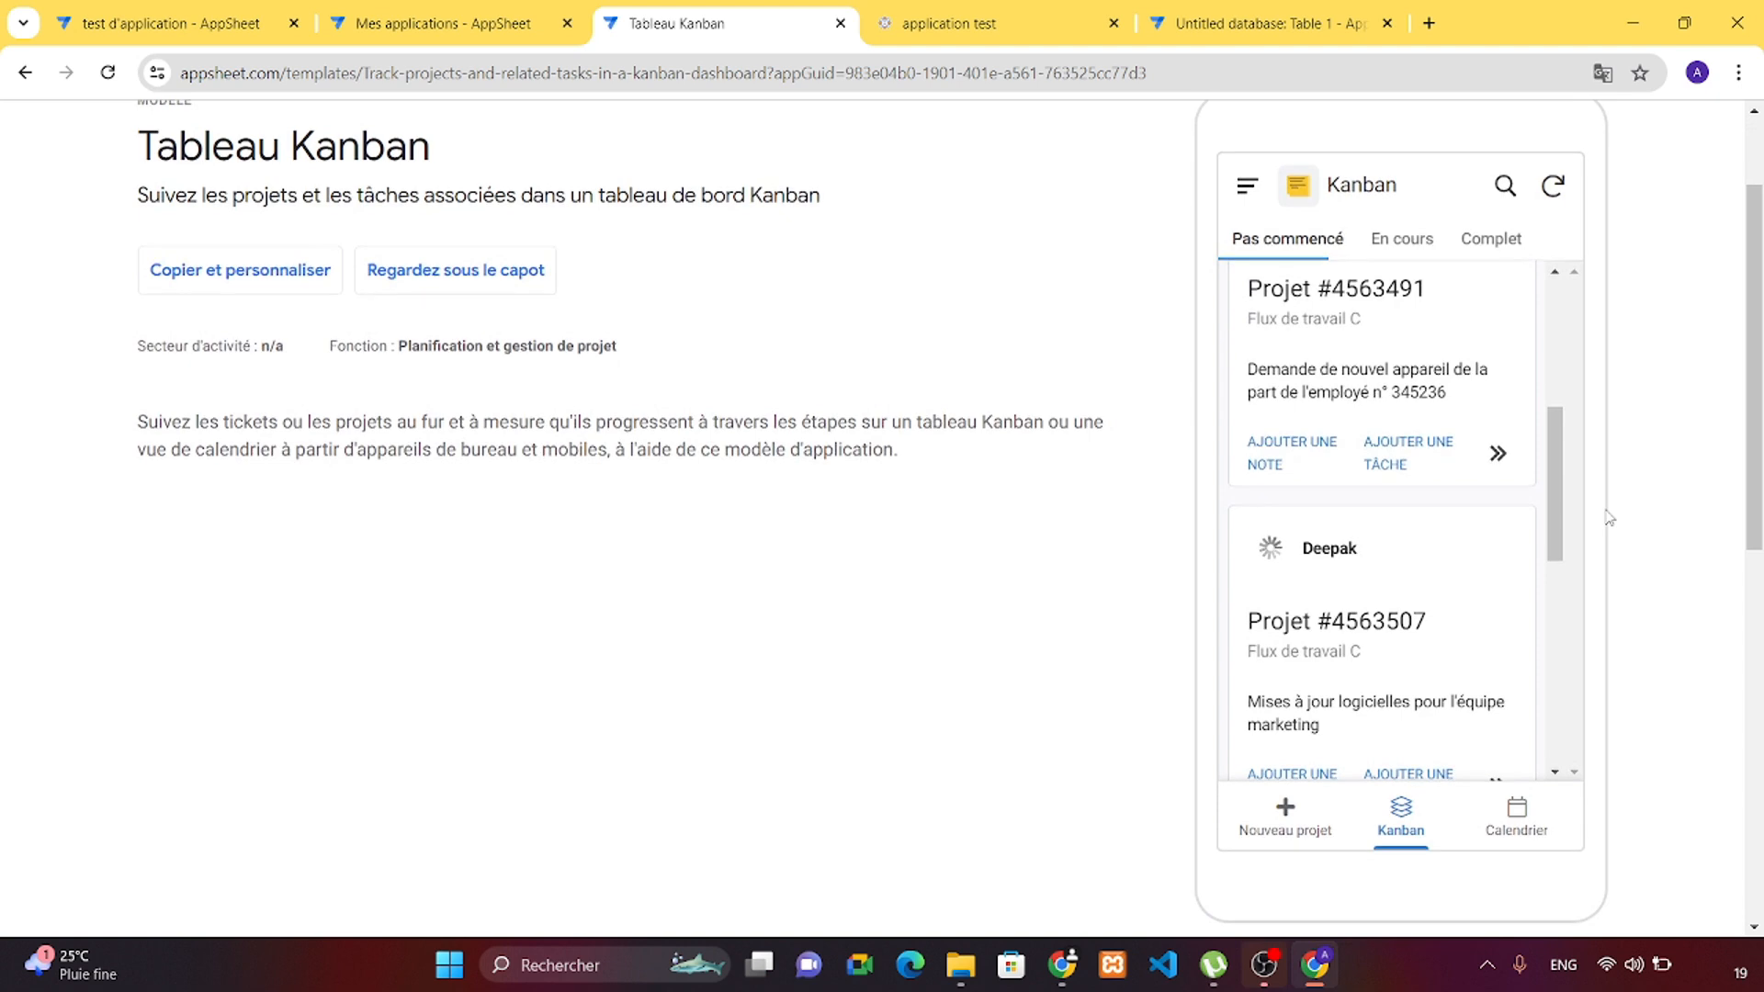
pyautogui.scroll(-5, 1470, 525)
pyautogui.scroll(-2, 1473, 533)
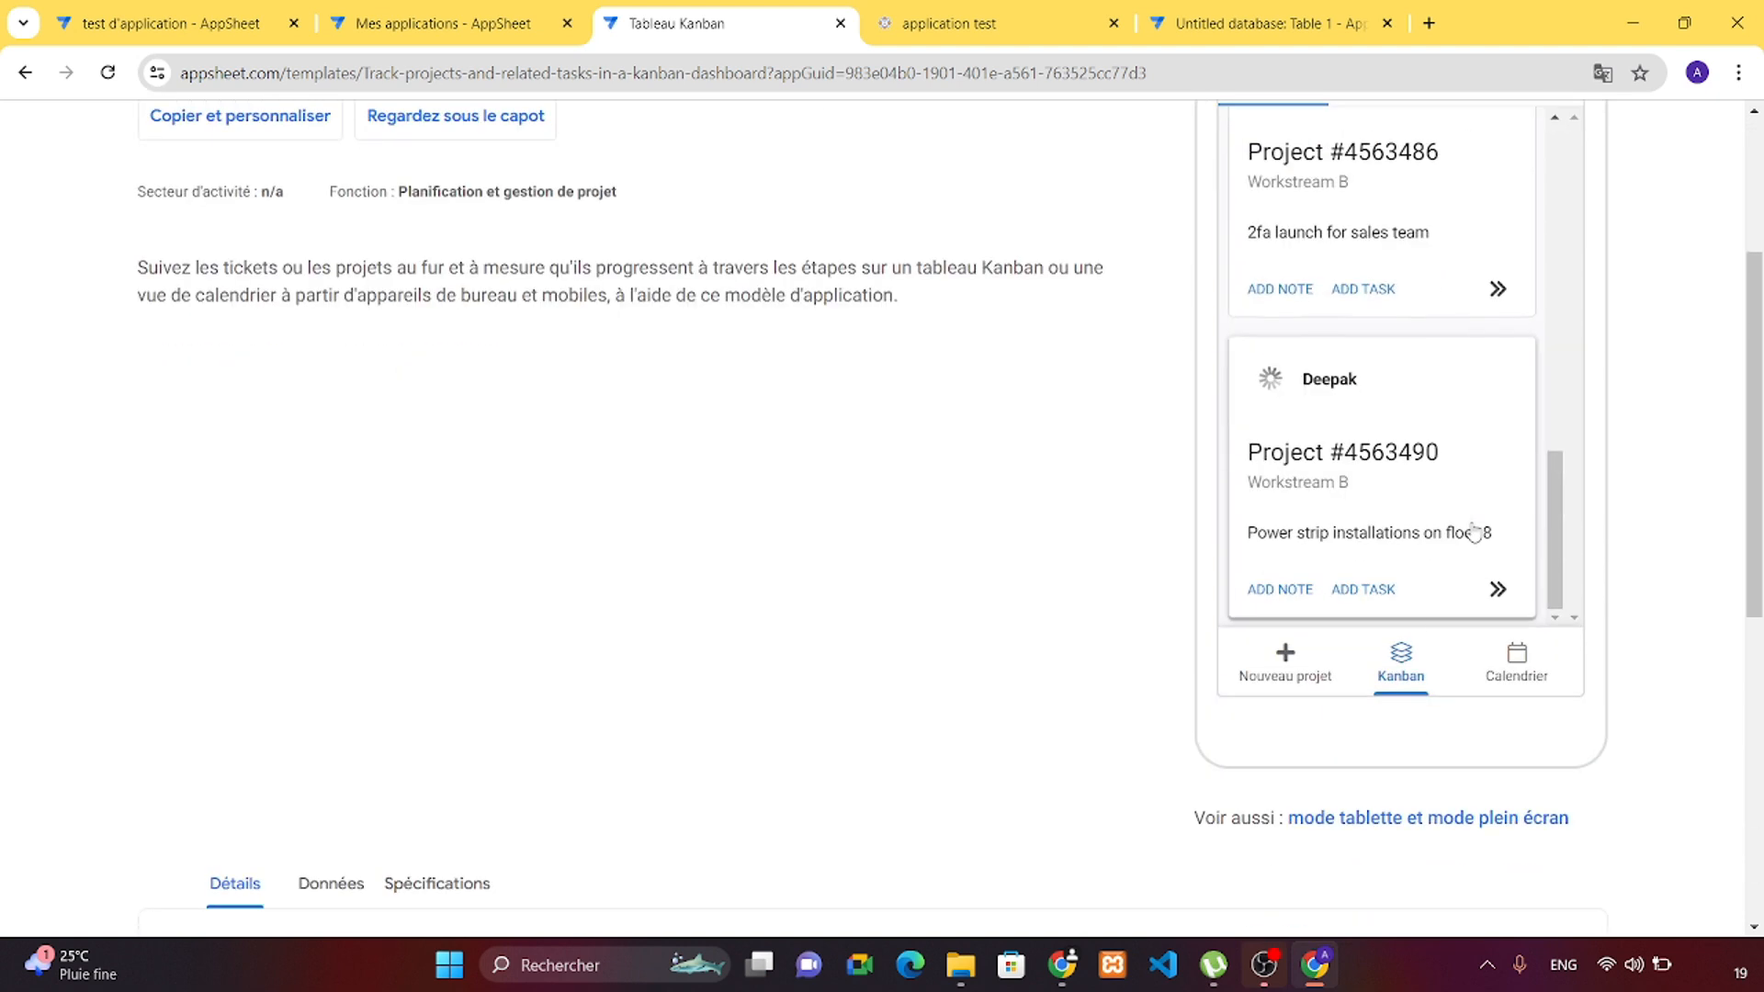
# Check the Kanban preview's new project form, leave it without saving, and return to the Mes applications page.
pyautogui.click(1281, 663)
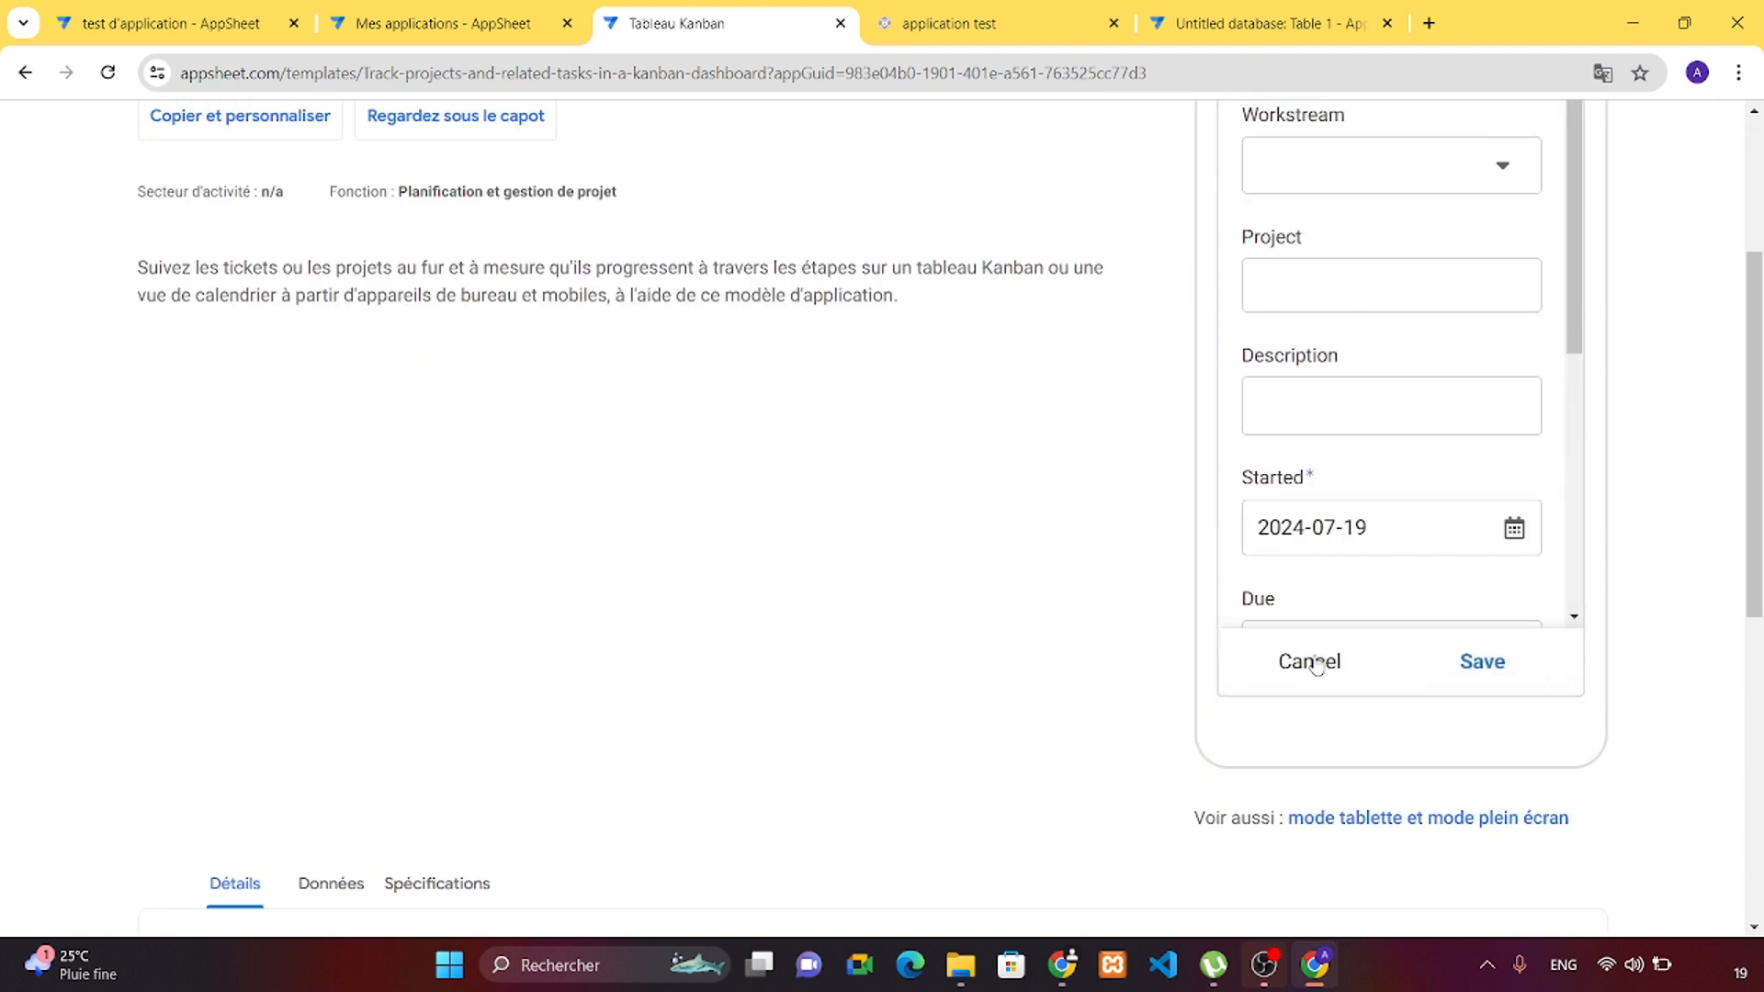
pyautogui.scroll(4, 1442, 399)
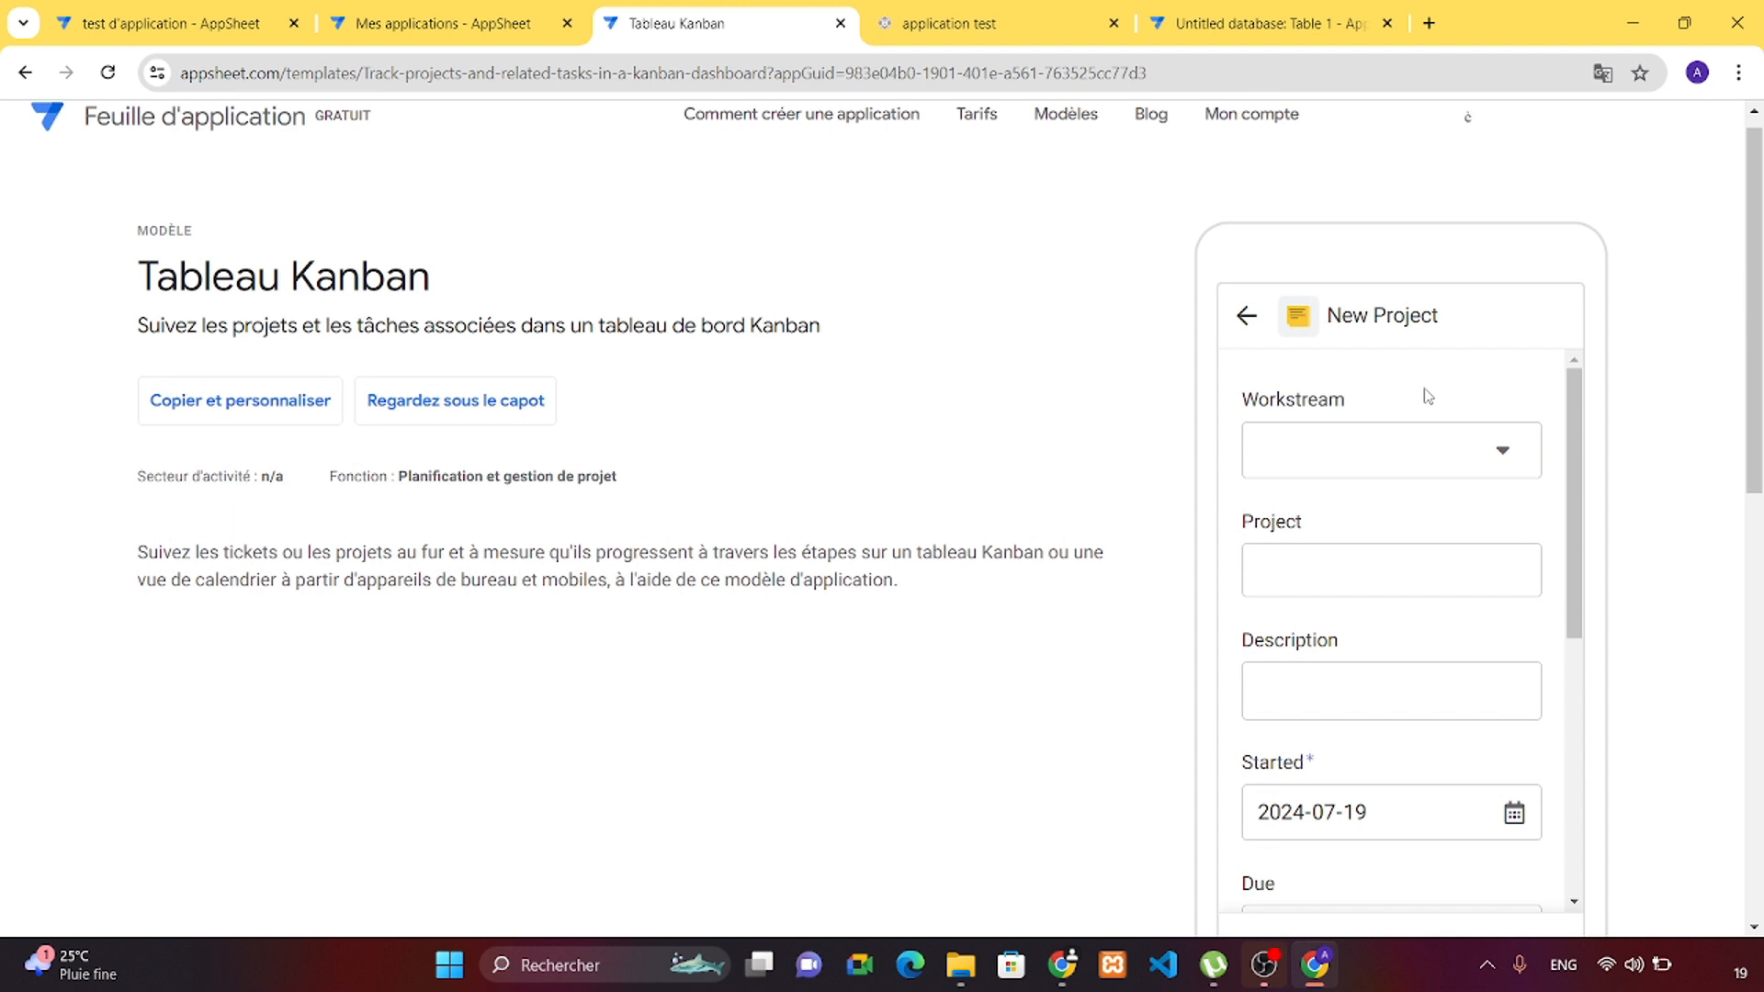
pyautogui.click(1246, 315)
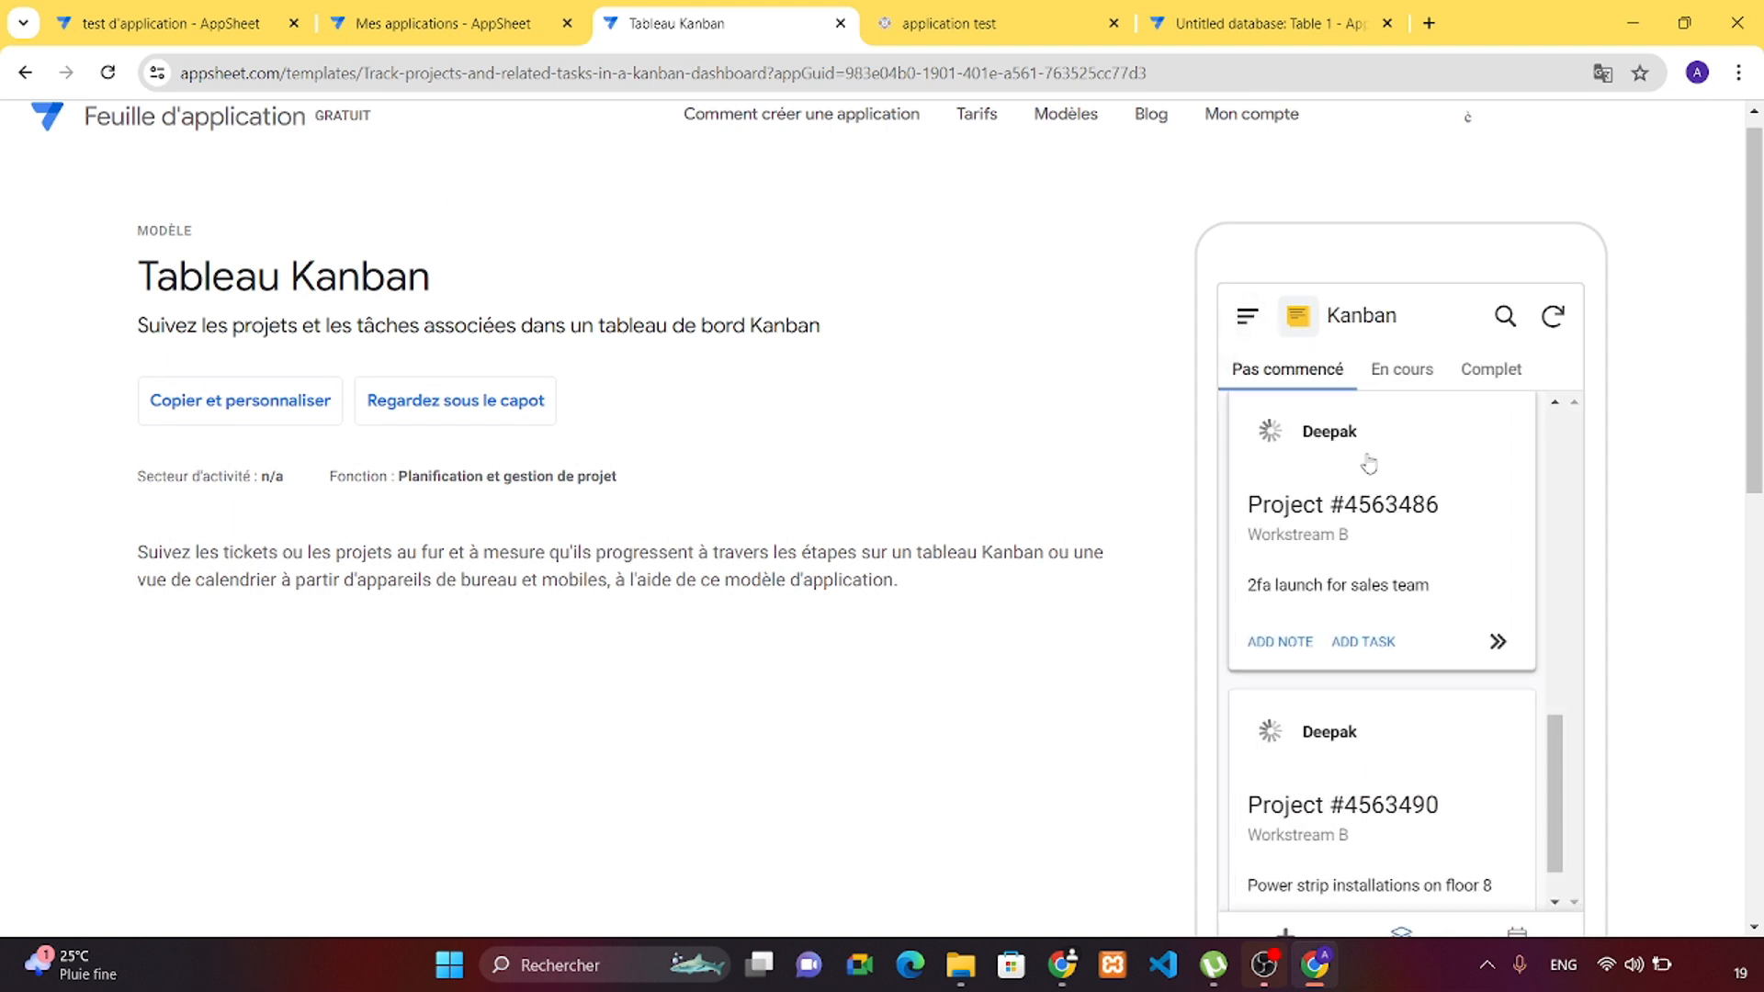
pyautogui.scroll(-1, 1368, 465)
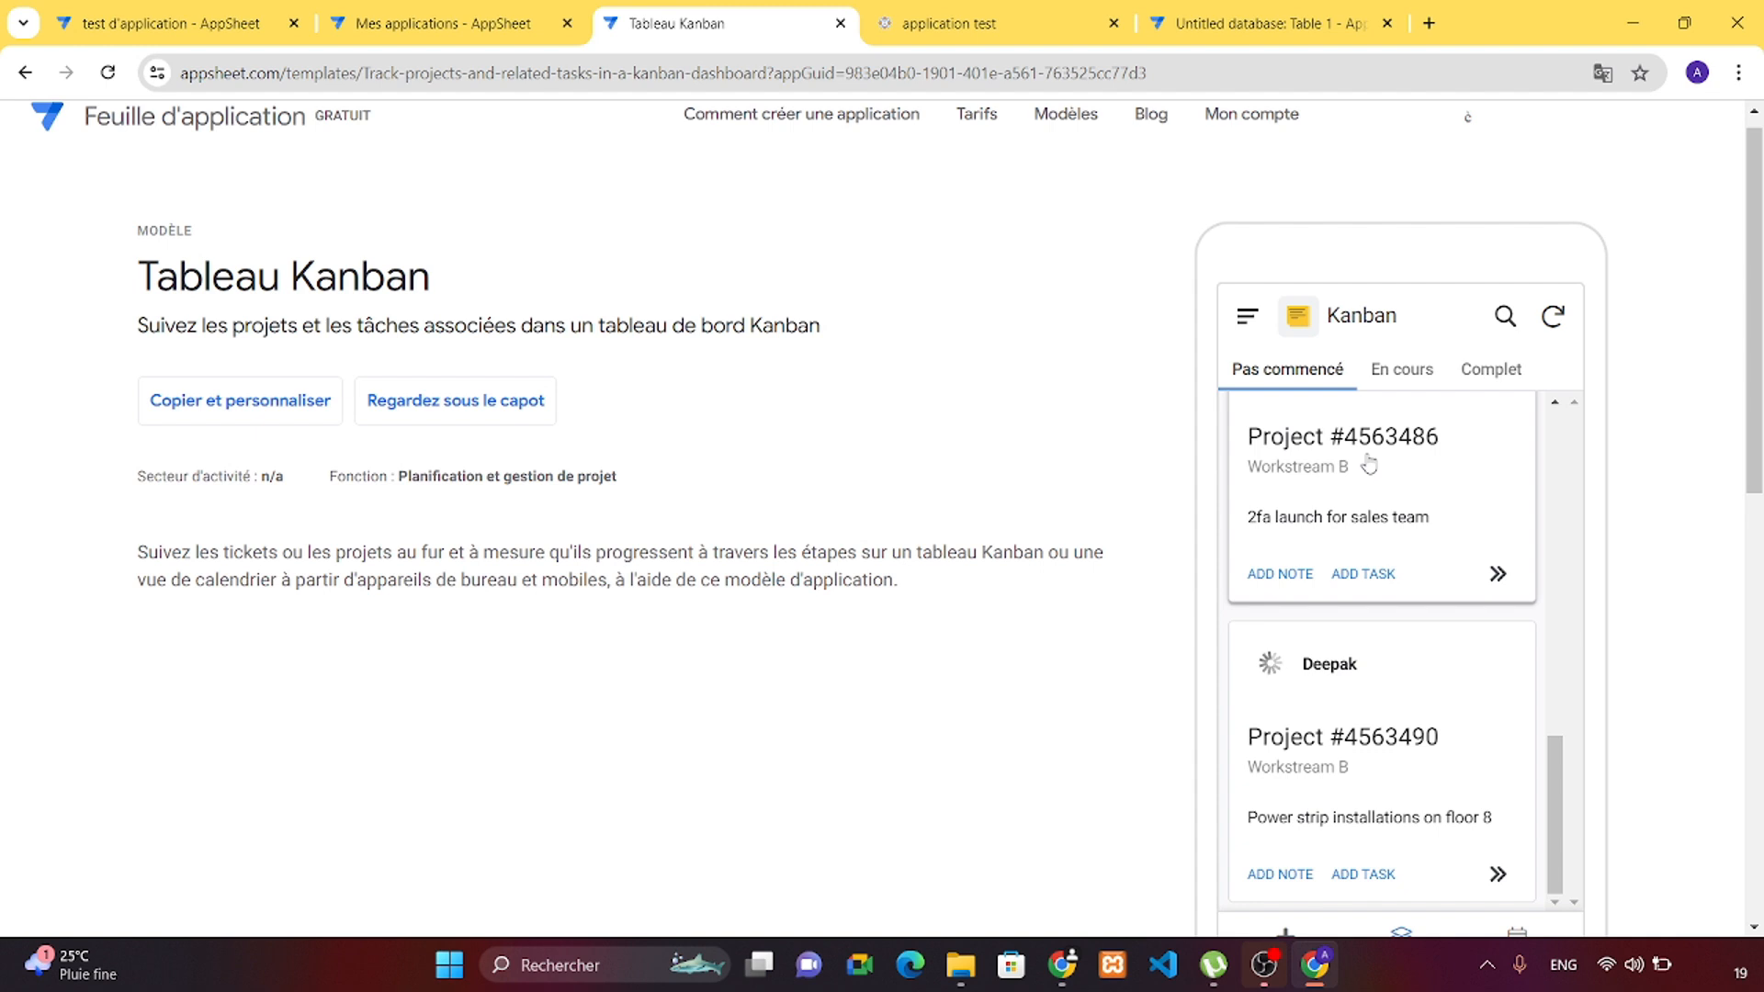
pyautogui.click(349, 7)
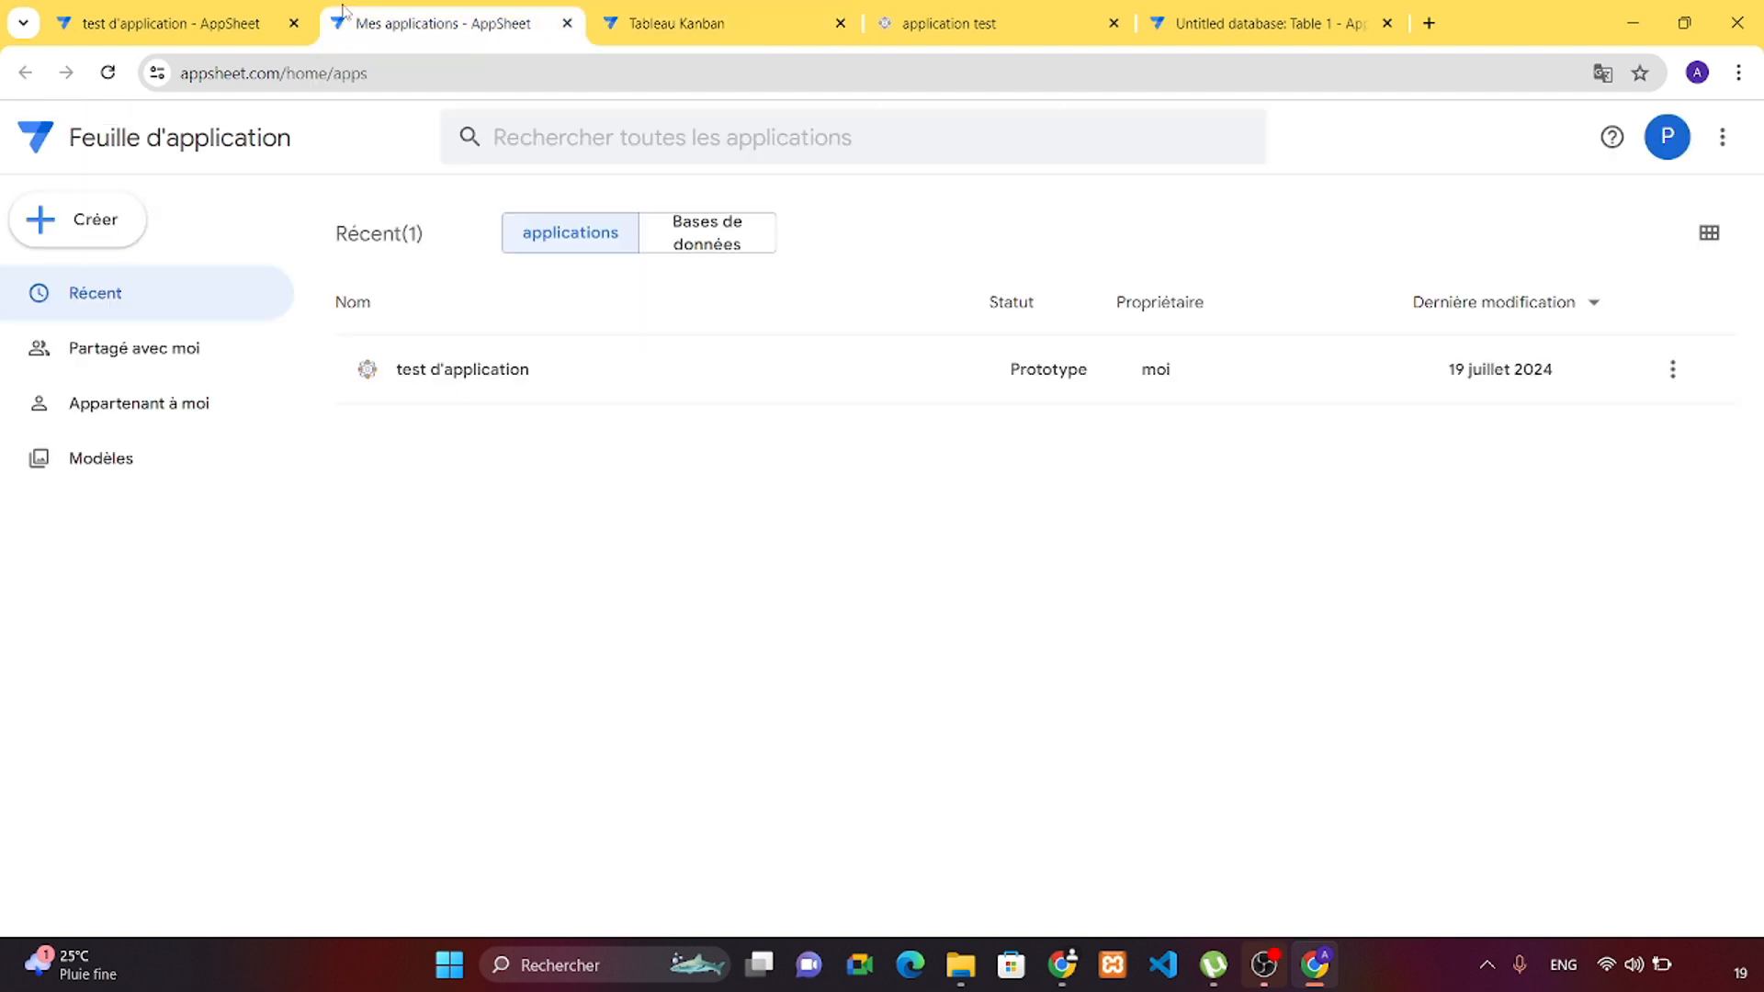